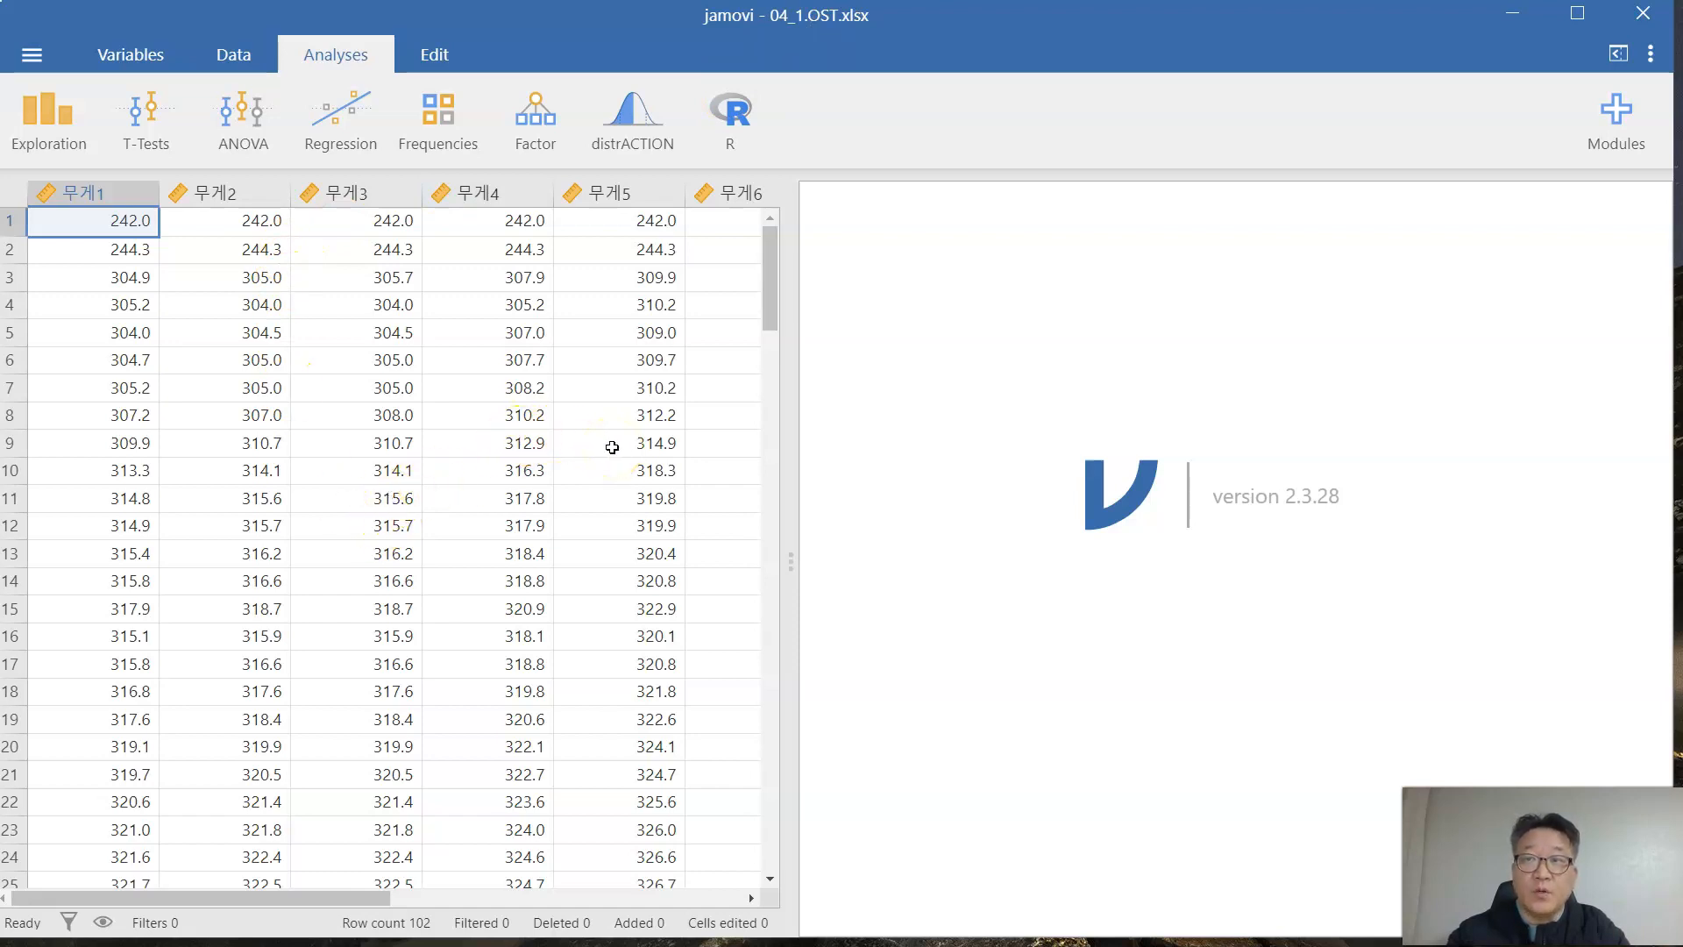
click(31, 56)
click(63, 240)
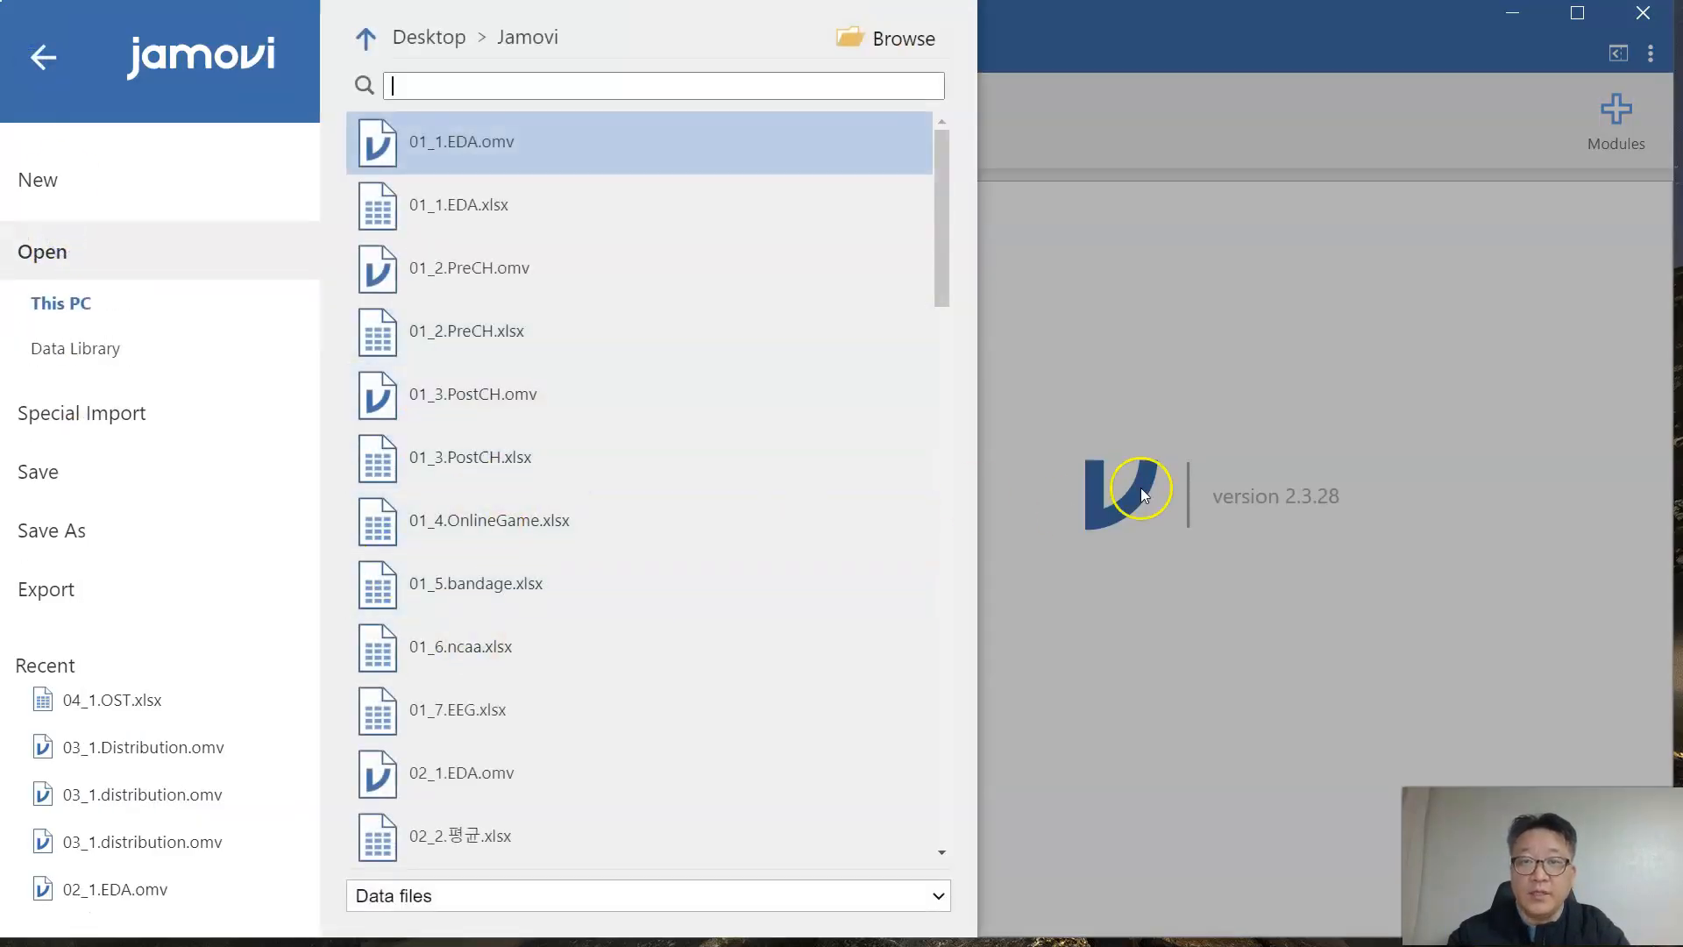
click(1196, 324)
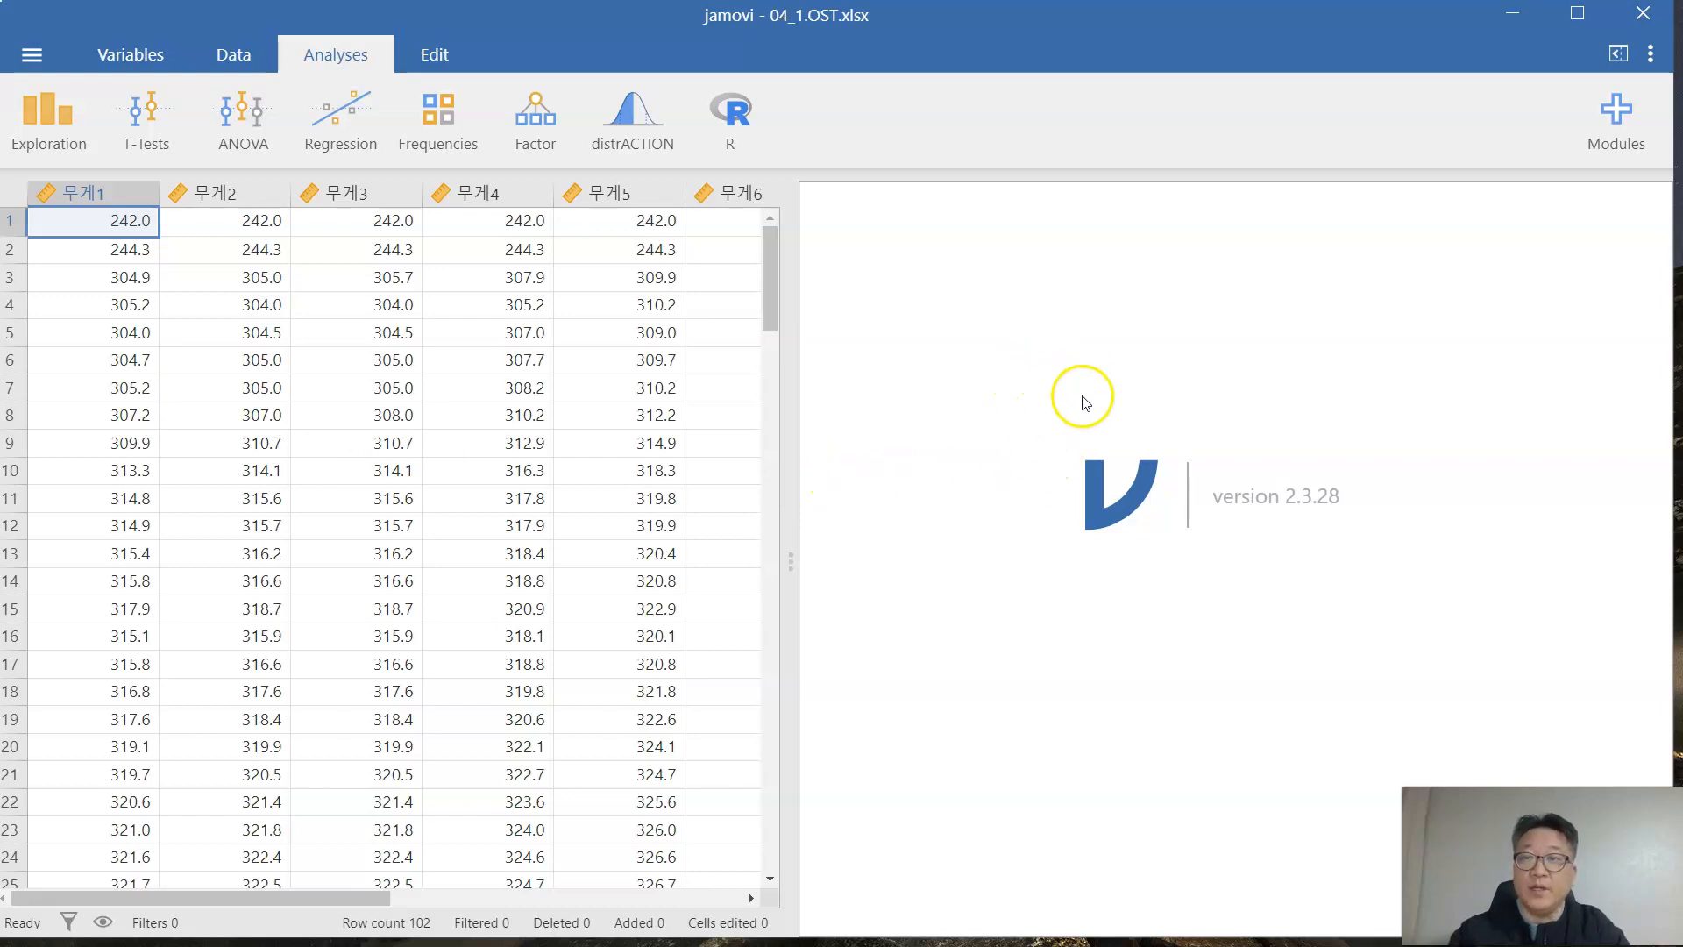
Step: Create a One Sample T-Test with 무게1 as the dependent variable
click(156, 121)
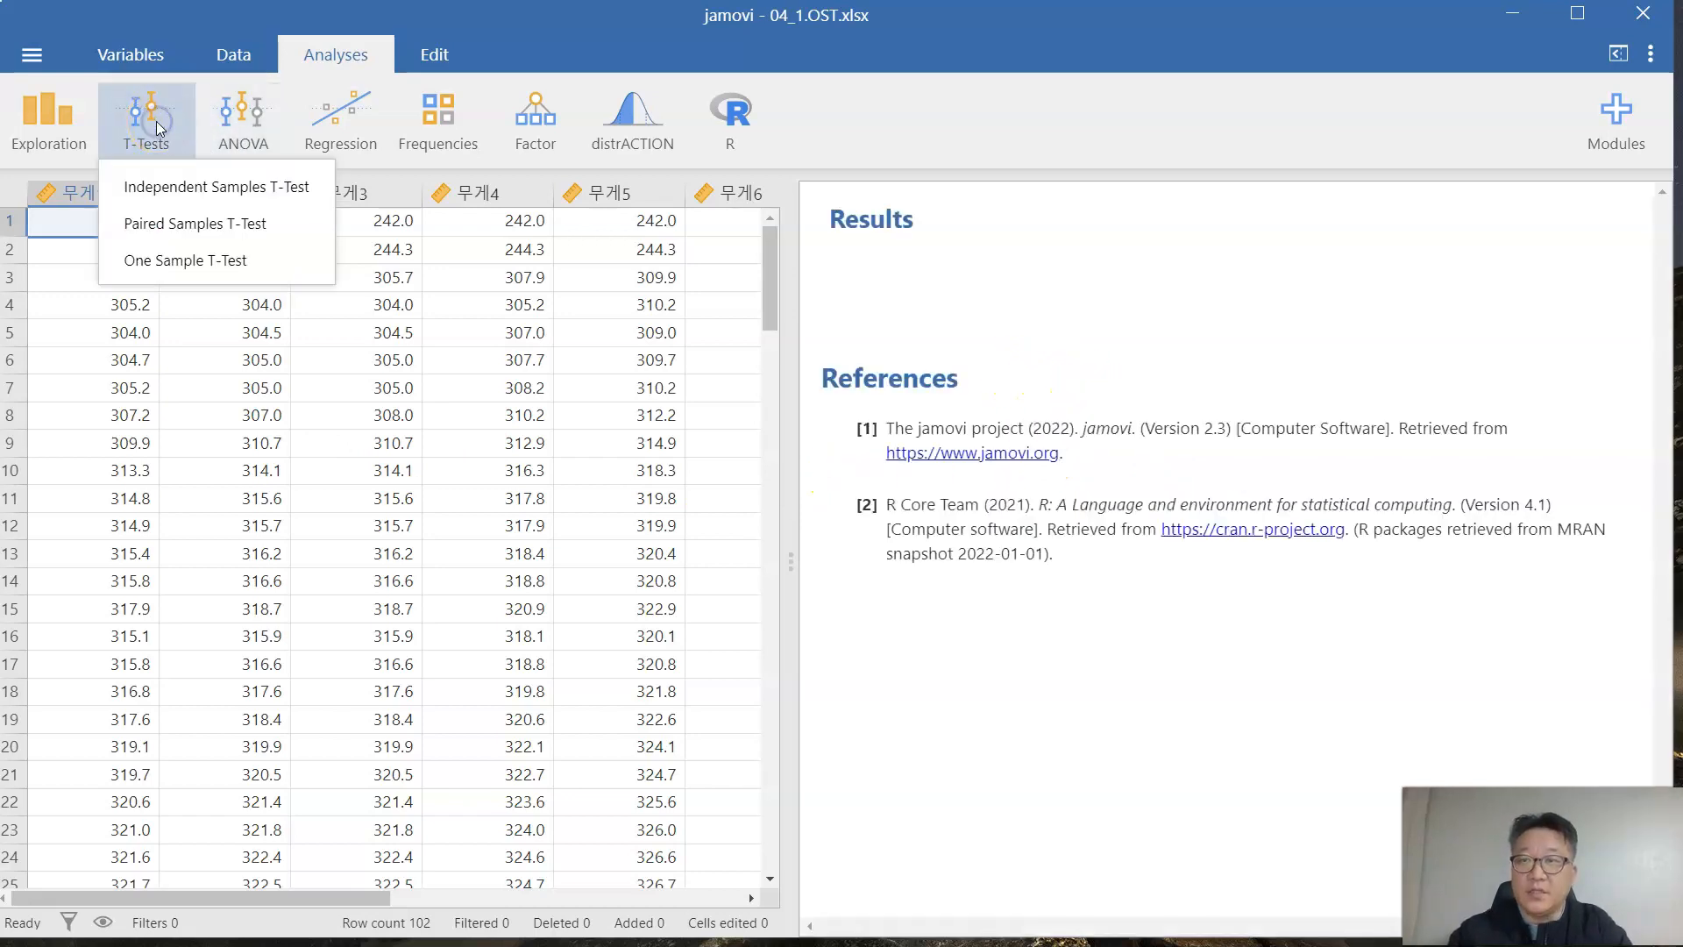
click(200, 268)
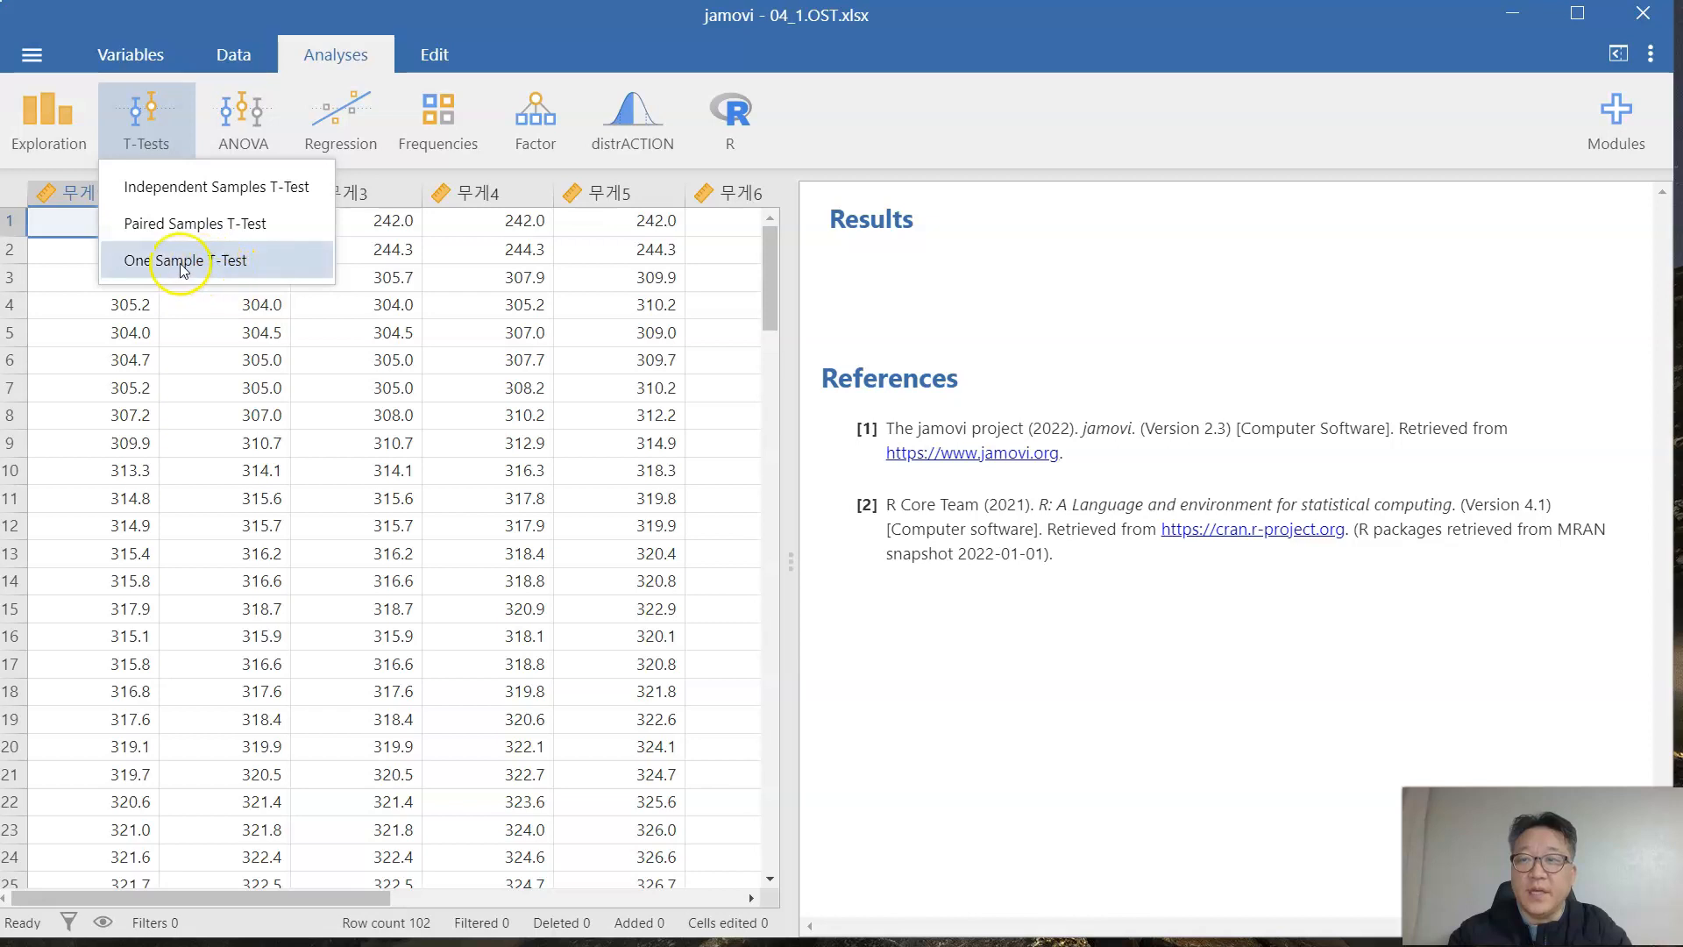
click(215, 266)
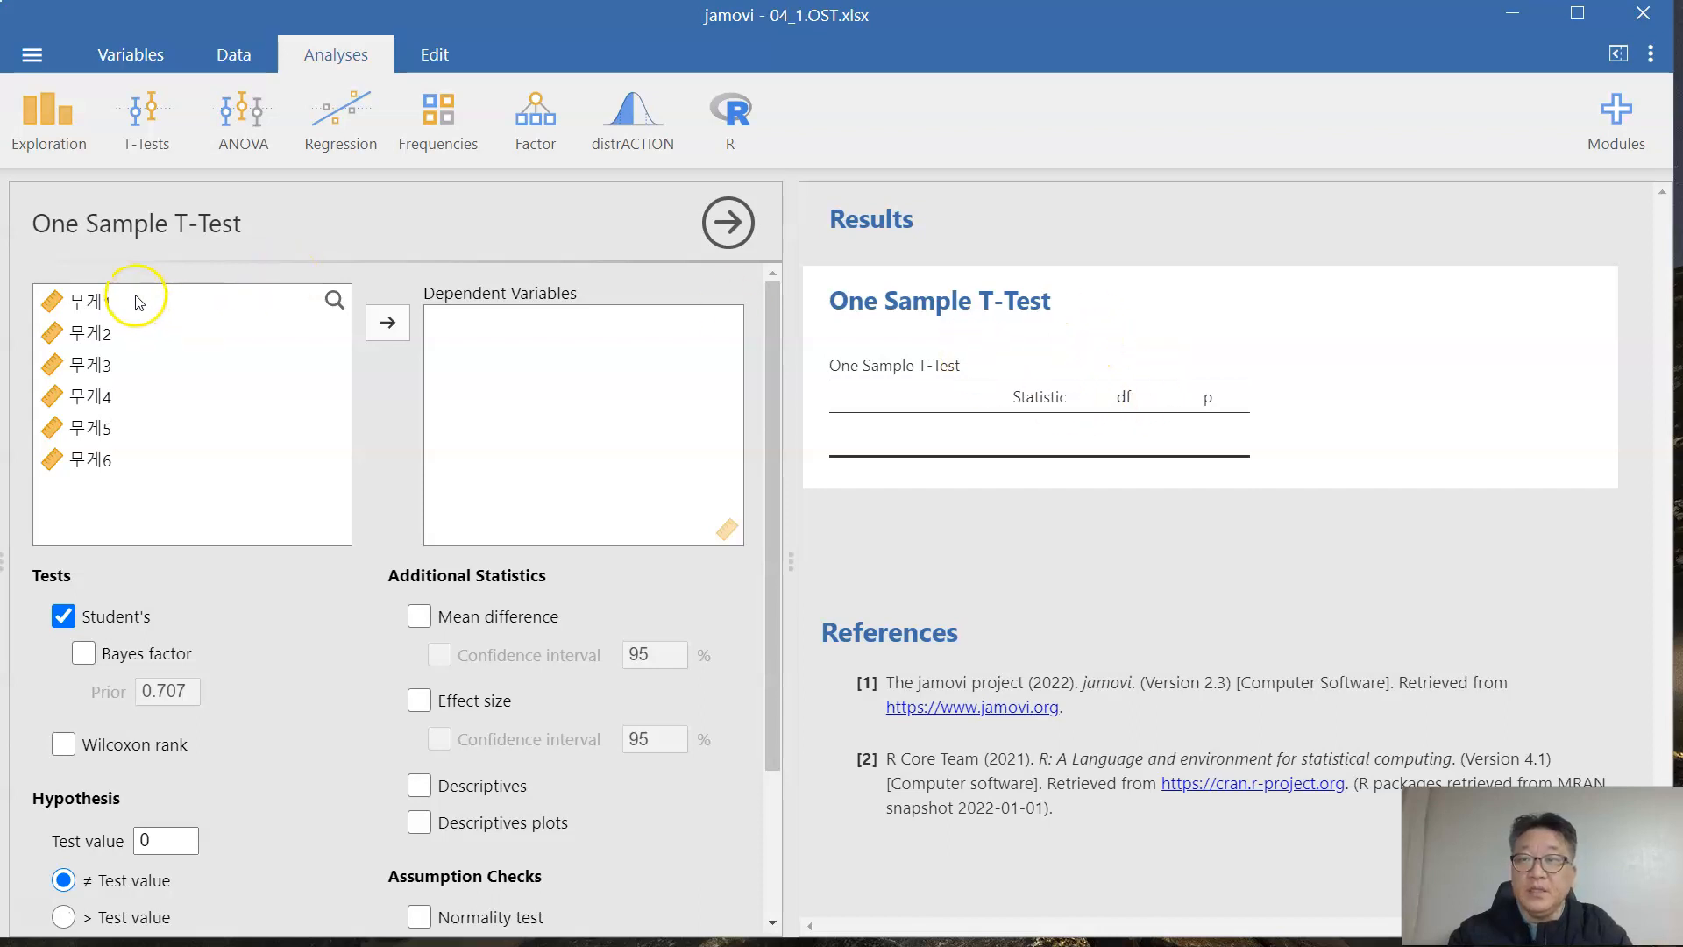
click(105, 302)
click(105, 300)
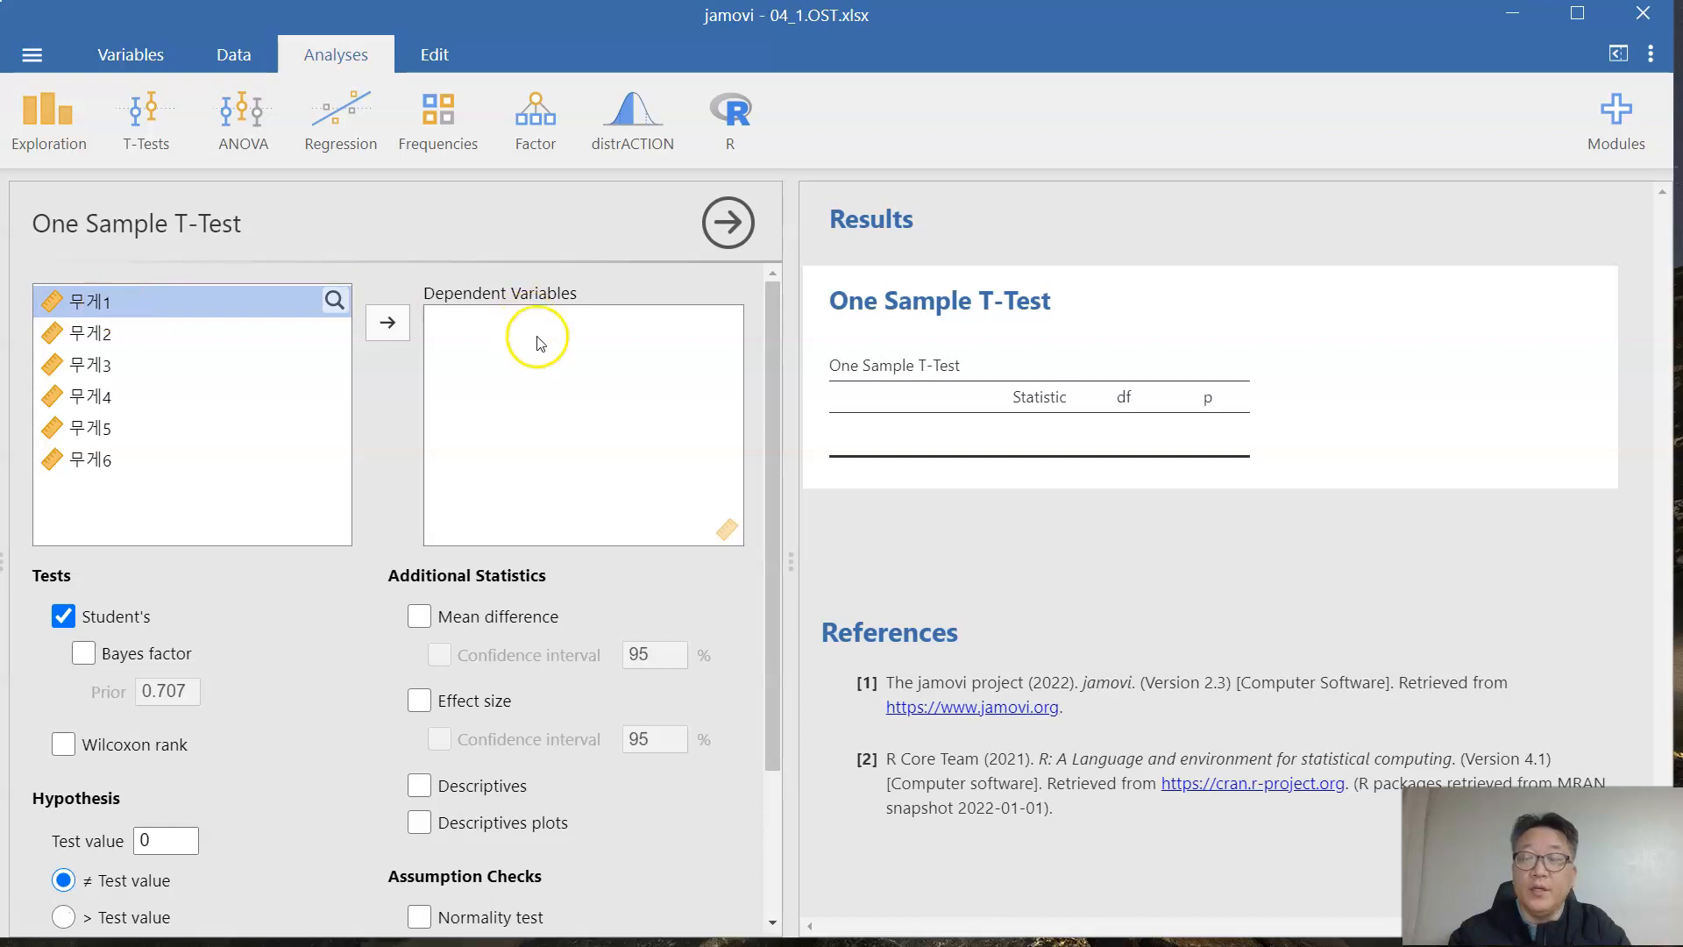
drag(249, 303, 582, 365)
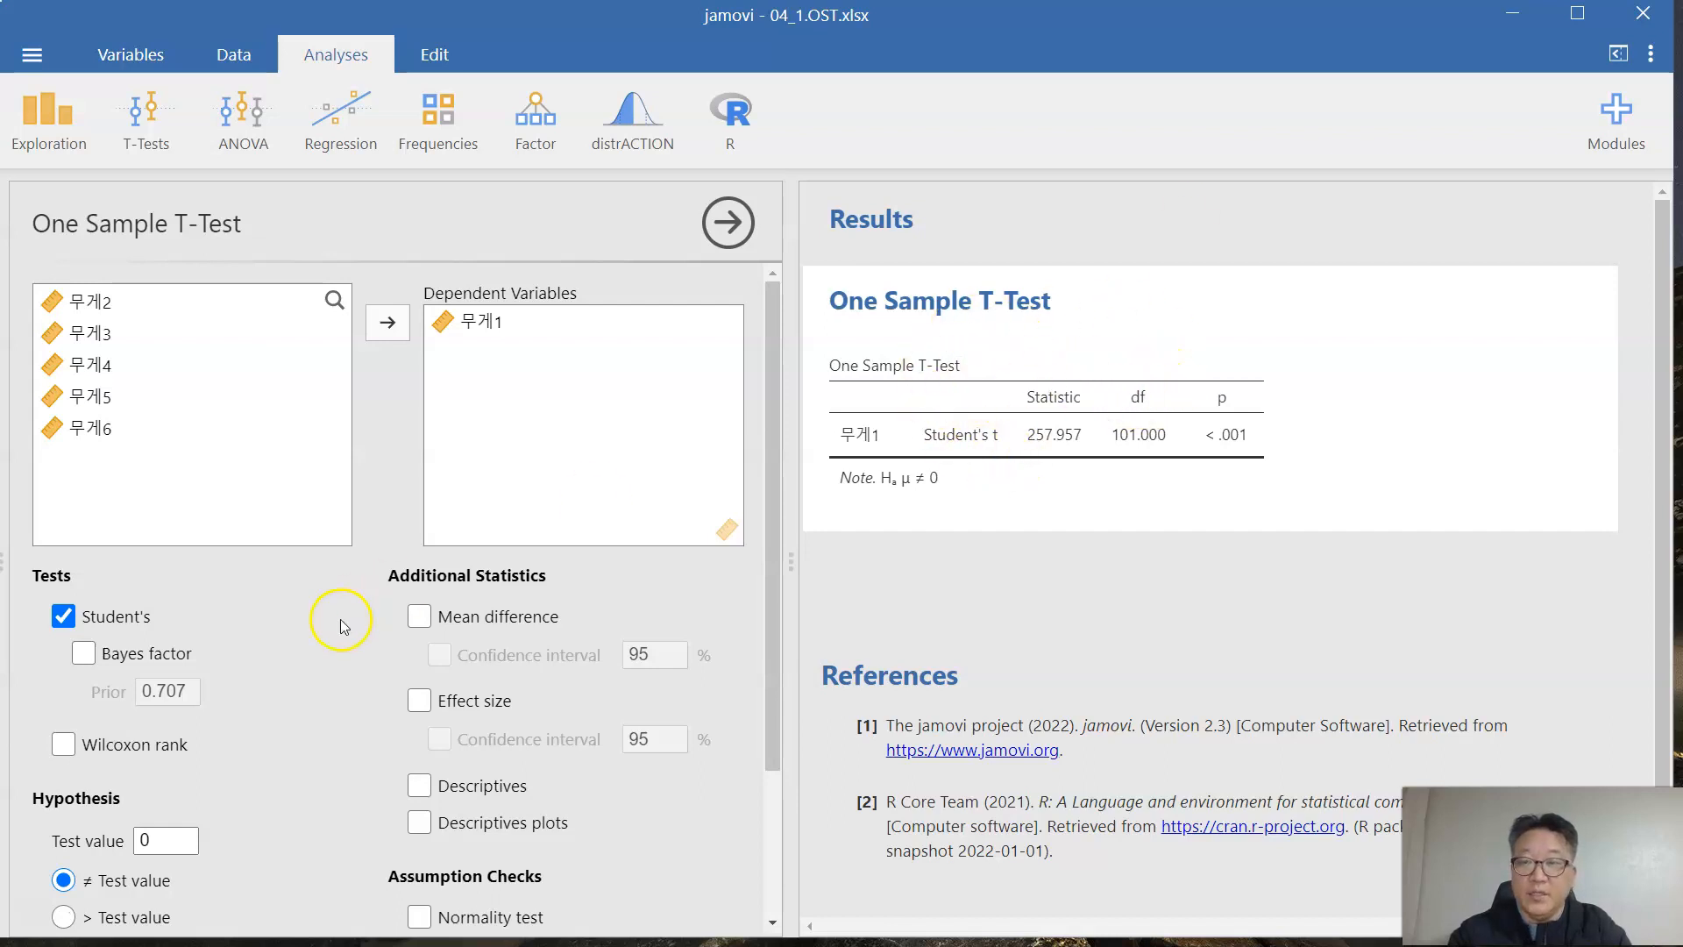
Step: Set the t-test's hypothesis test value to 320
scroll(414, 514, down, 3)
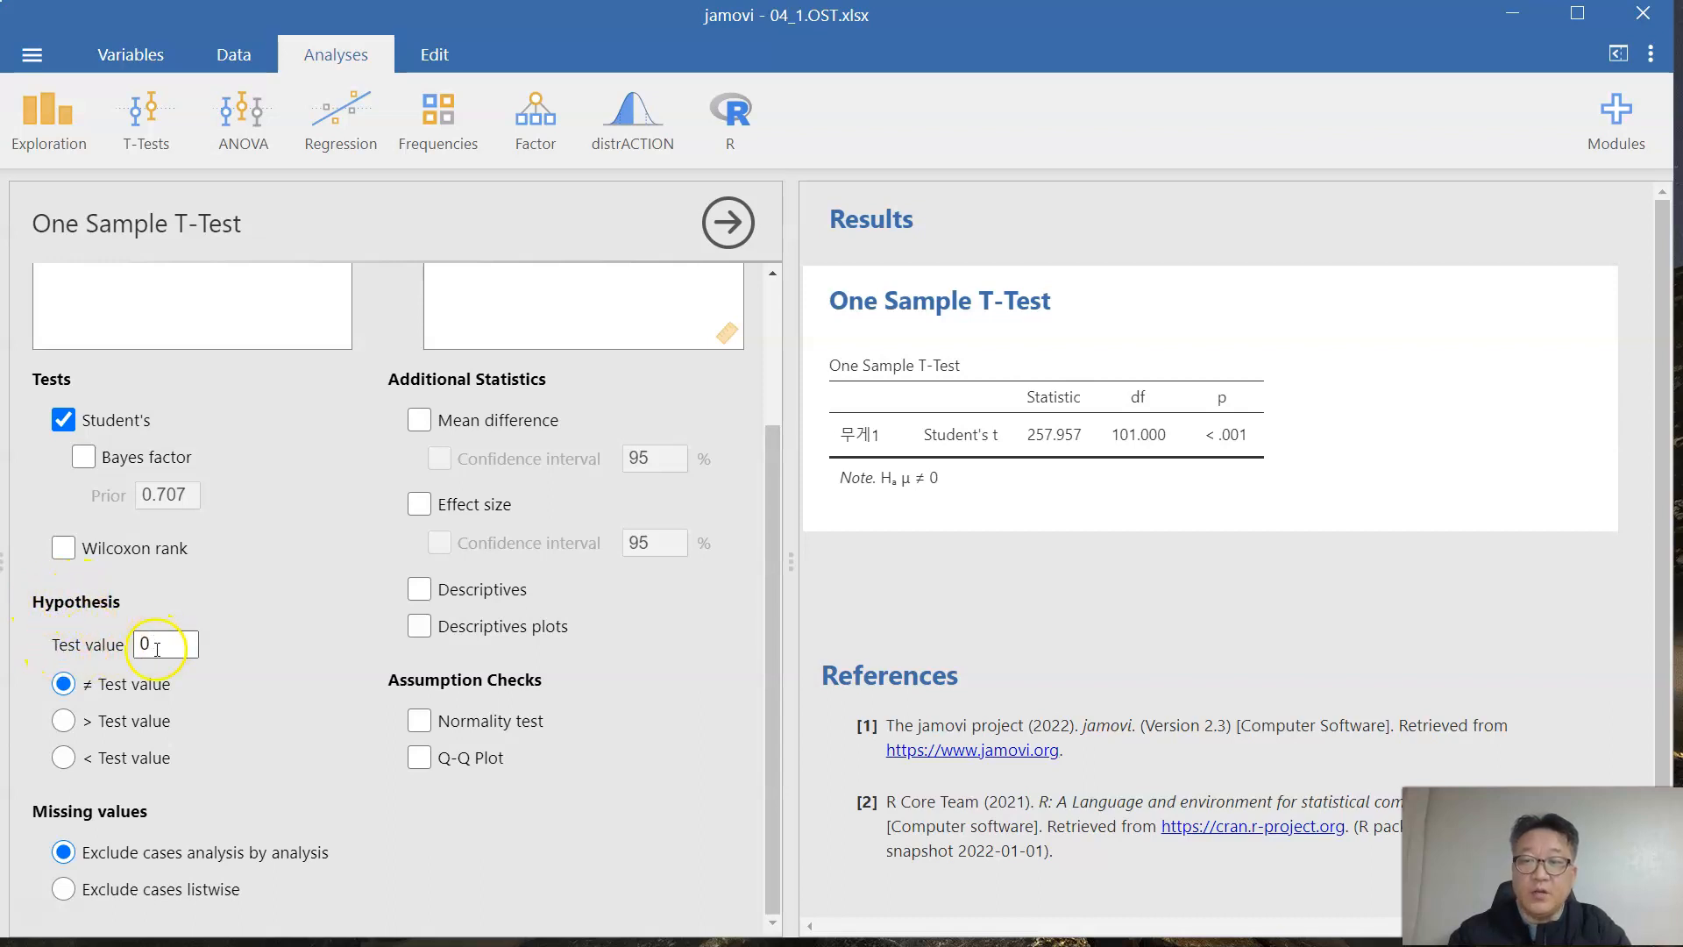
text(32)
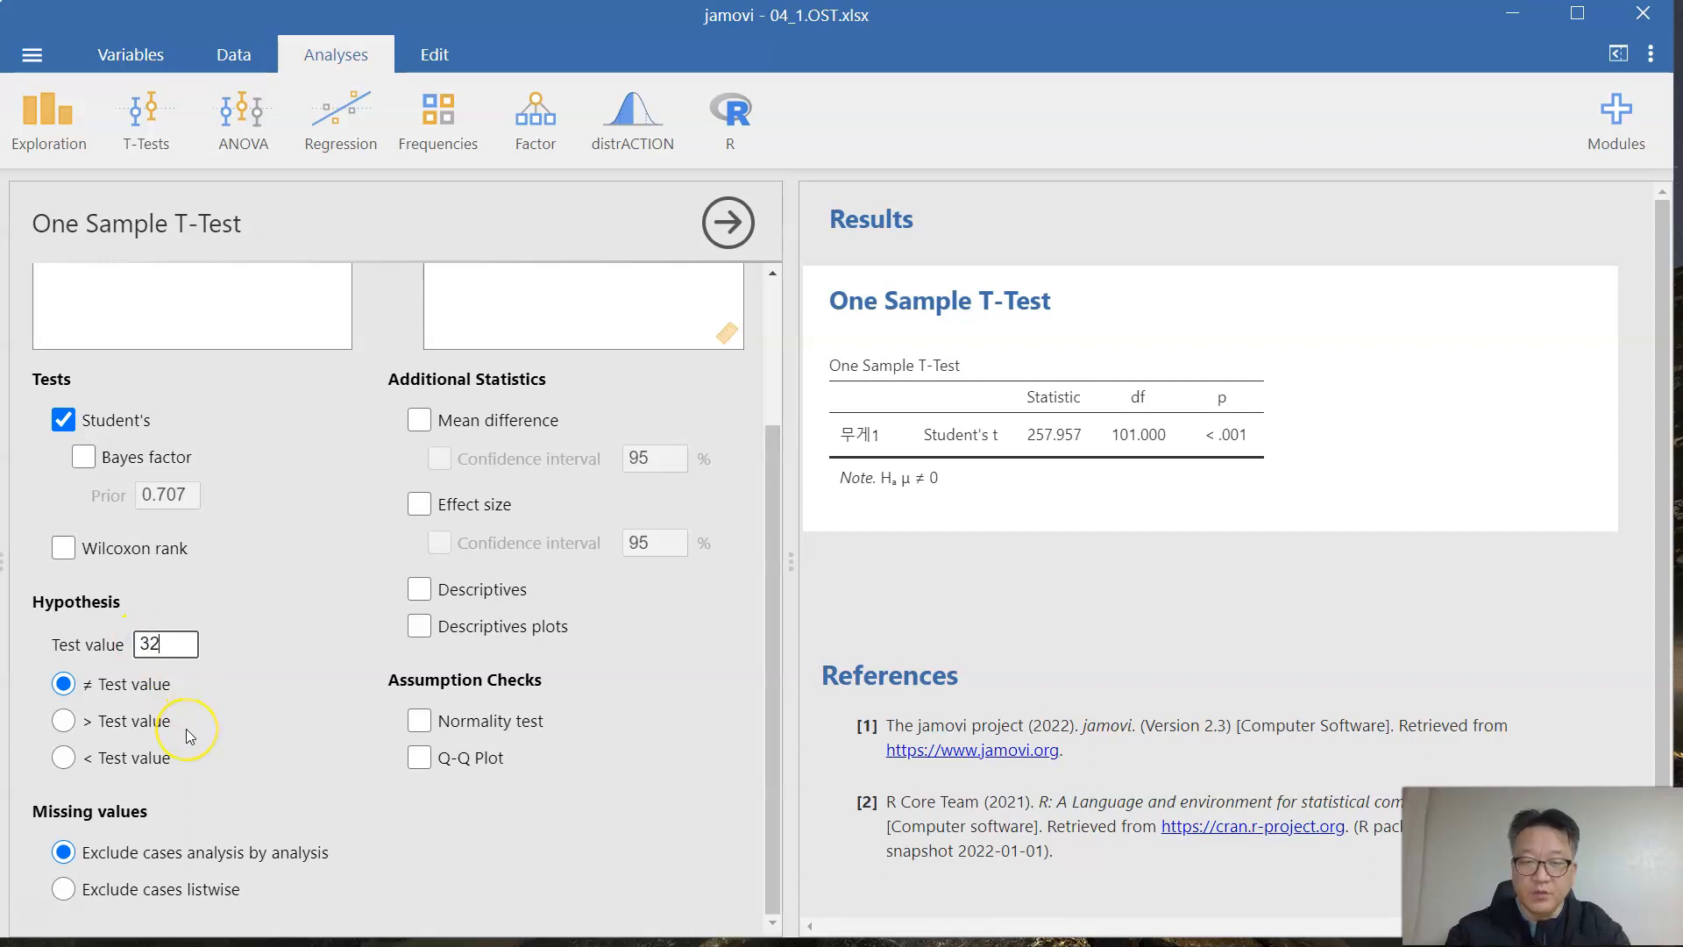
click(185, 741)
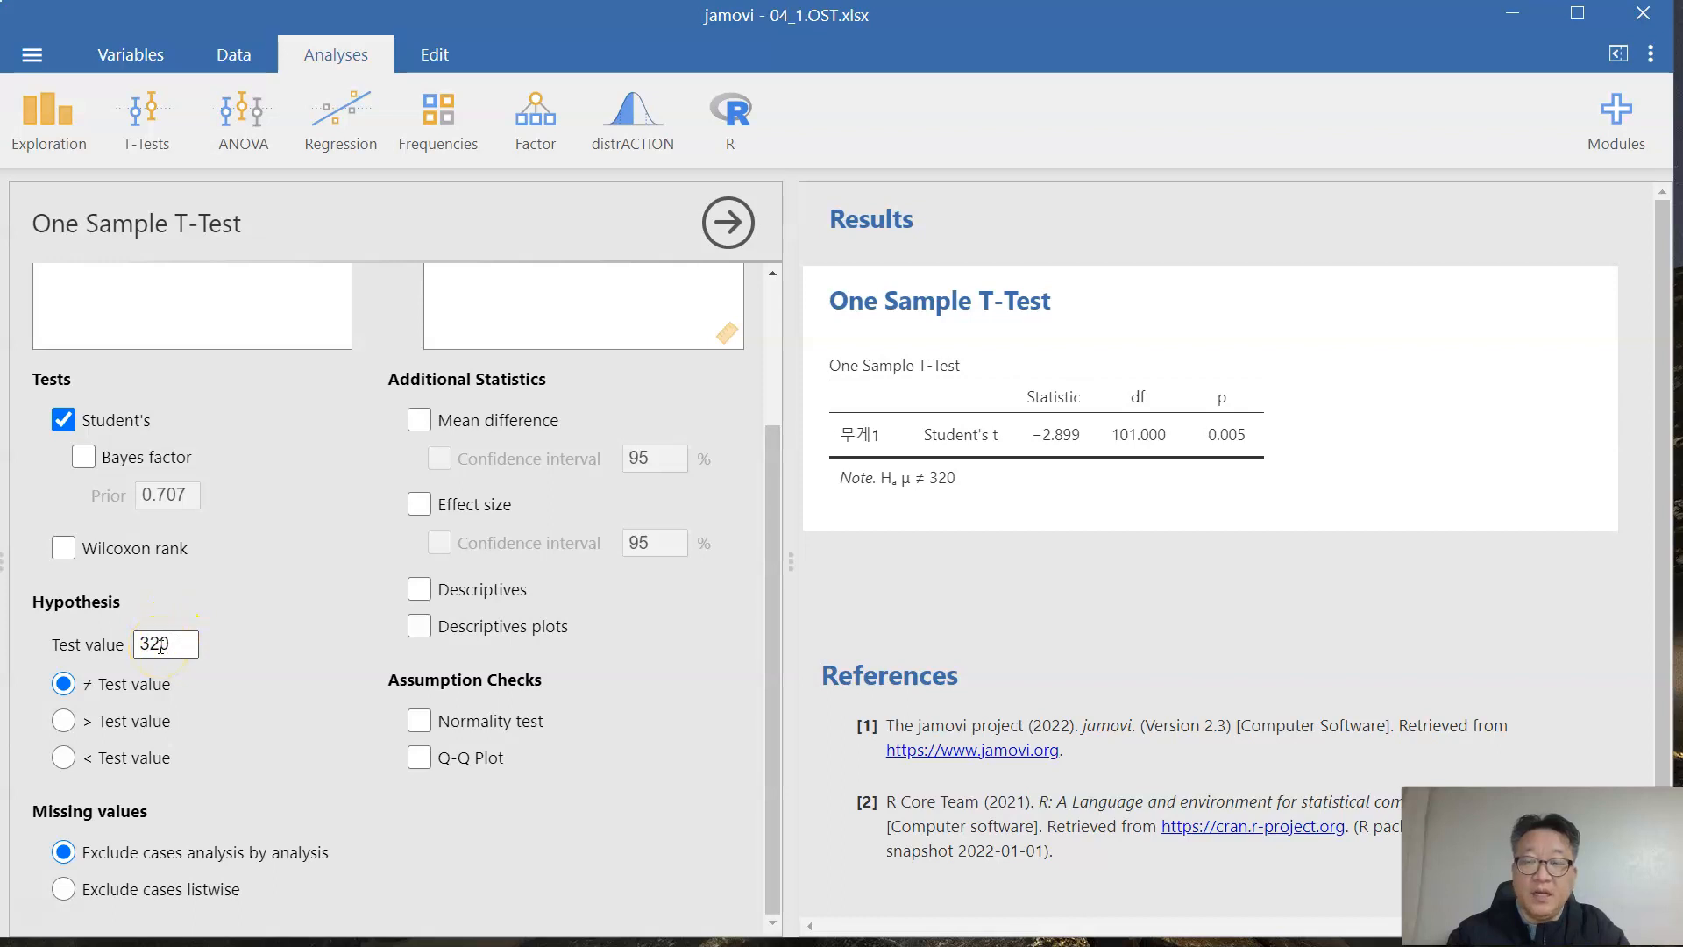
Step: Add the mean difference, descriptives and descriptives plots to the t-test output and review the resulting tables and plot
scroll(160, 646, up, 2)
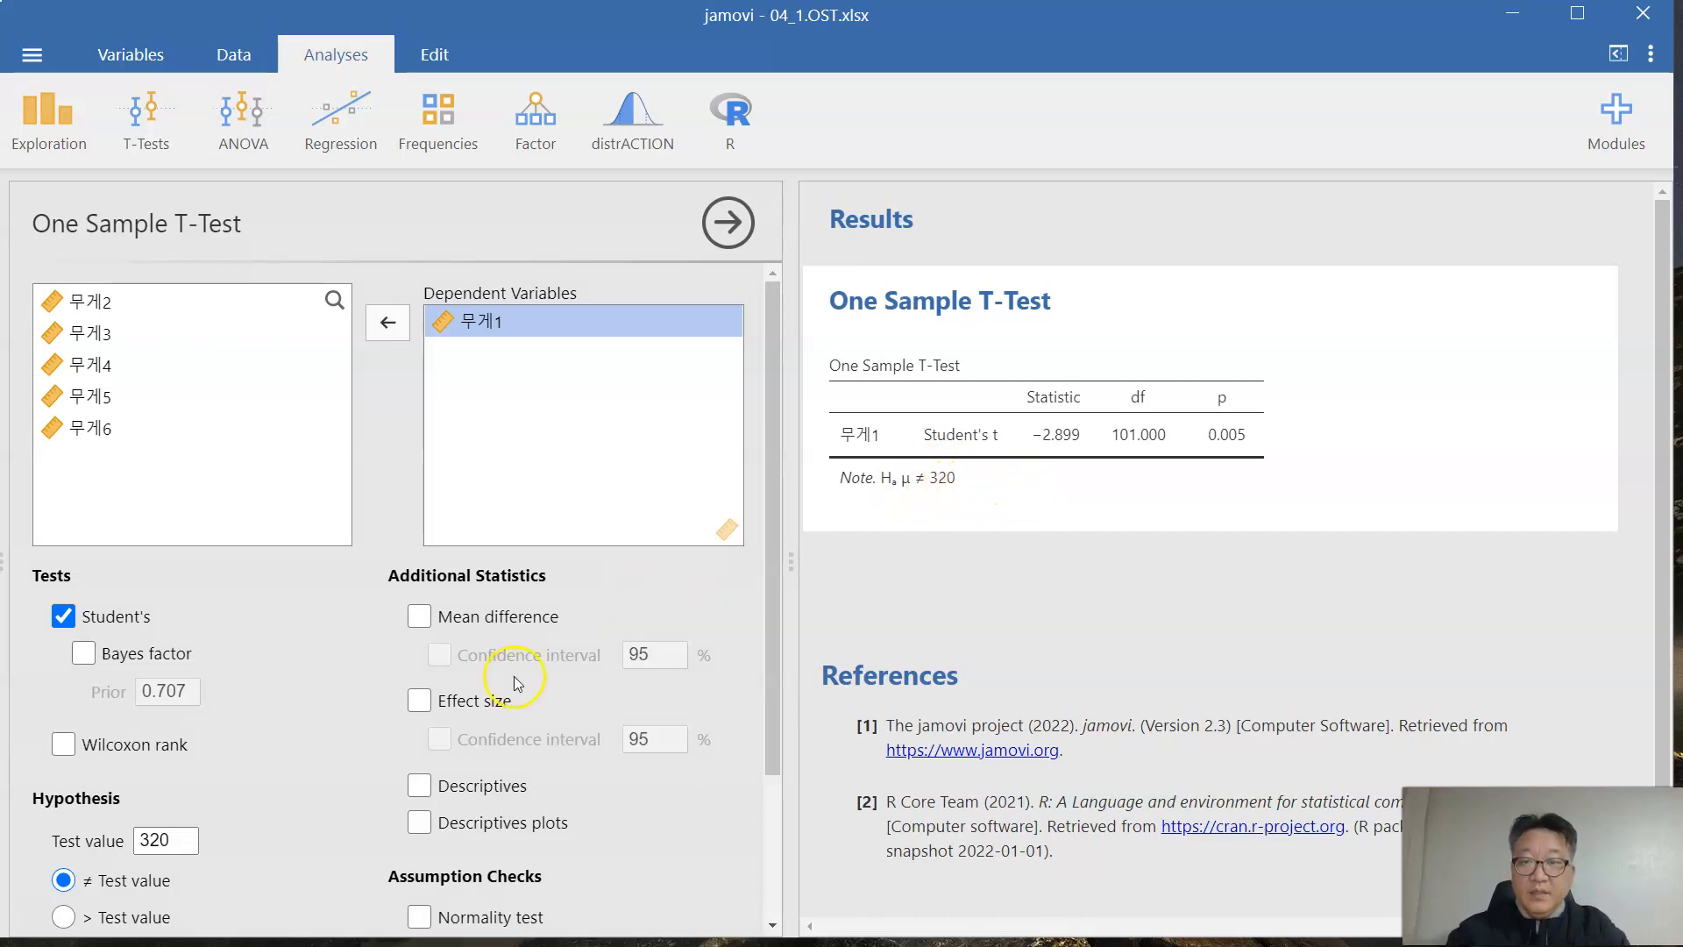
click(505, 622)
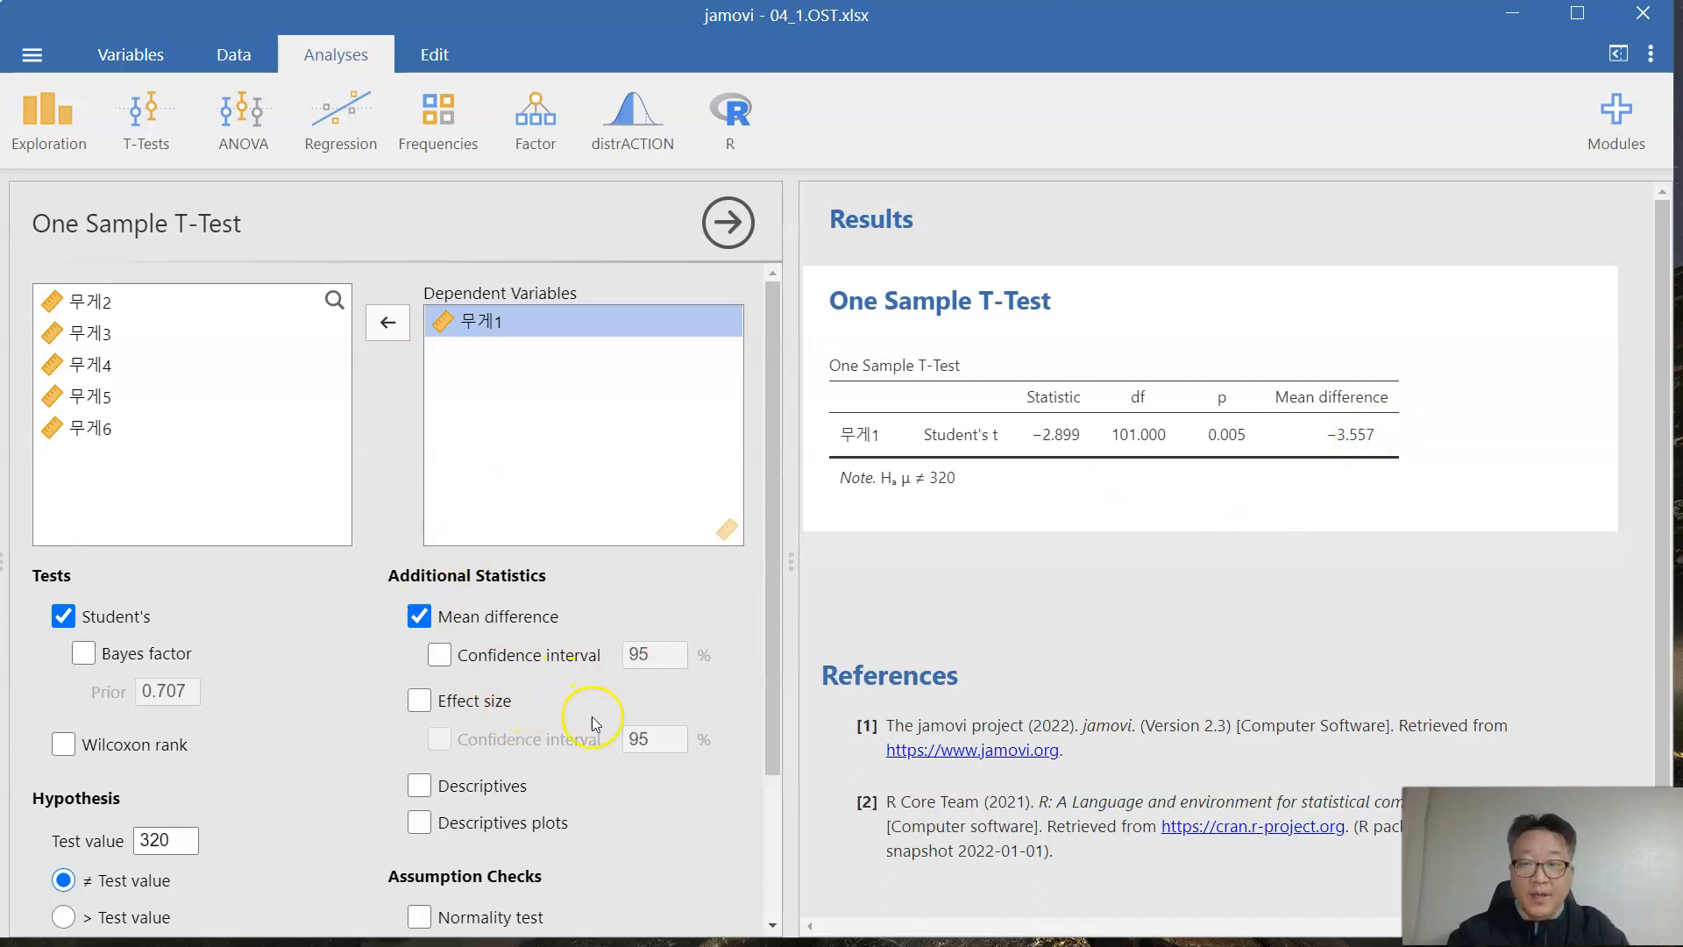
click(506, 792)
click(513, 828)
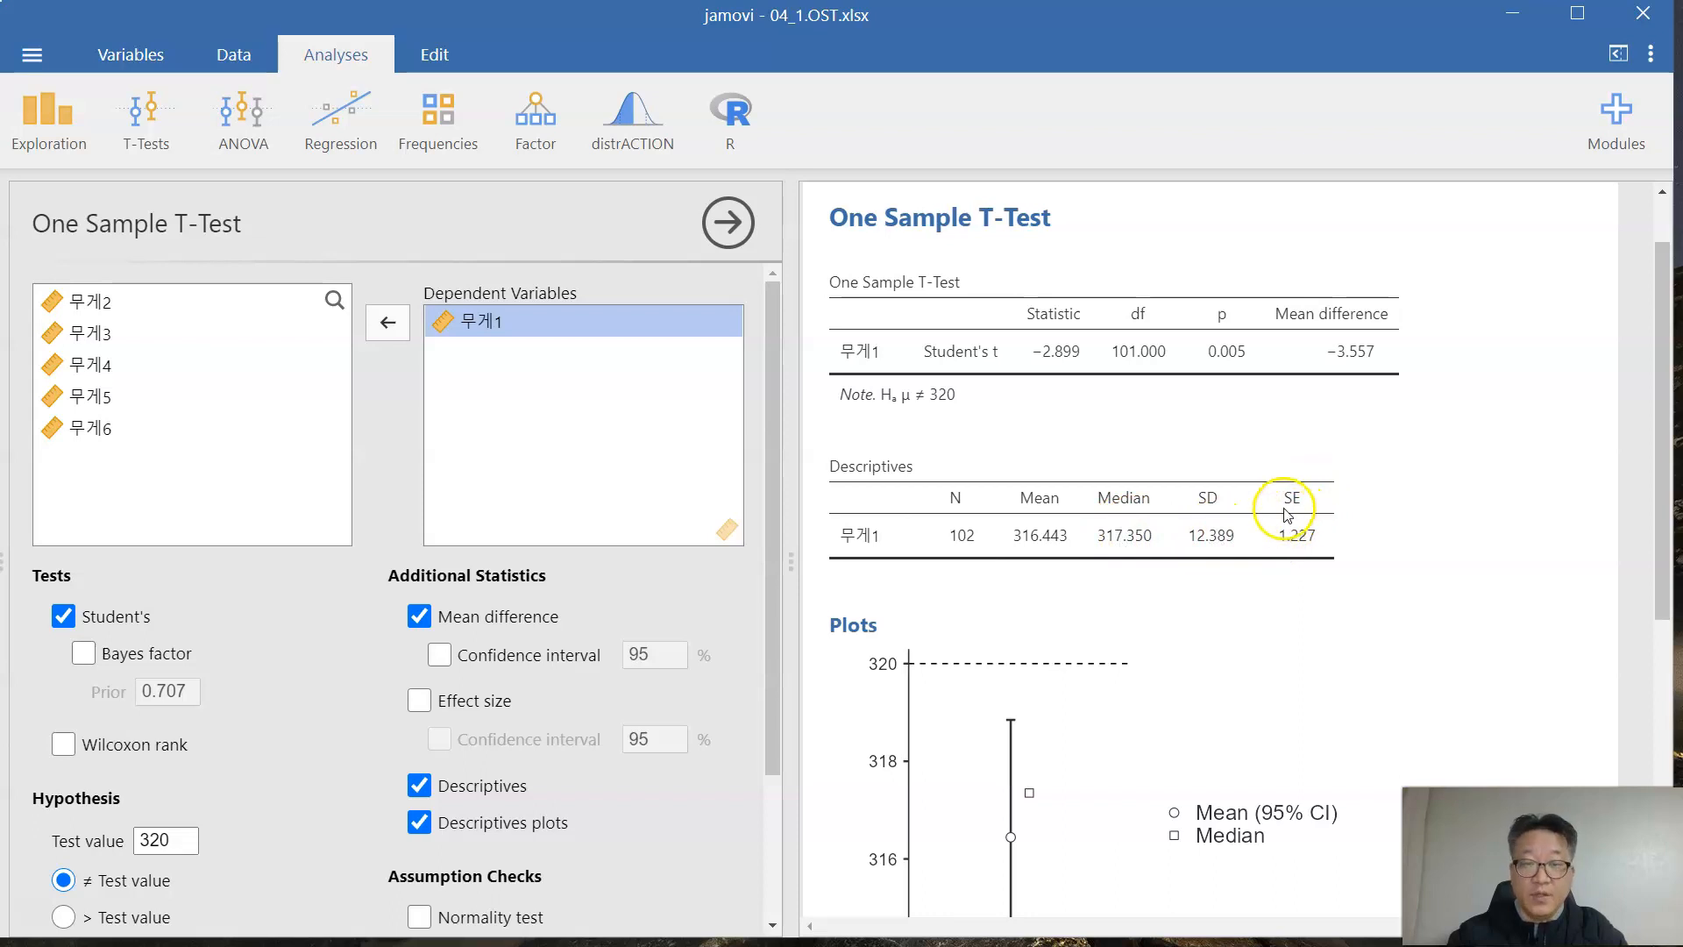
scroll(1284, 513, down, 3)
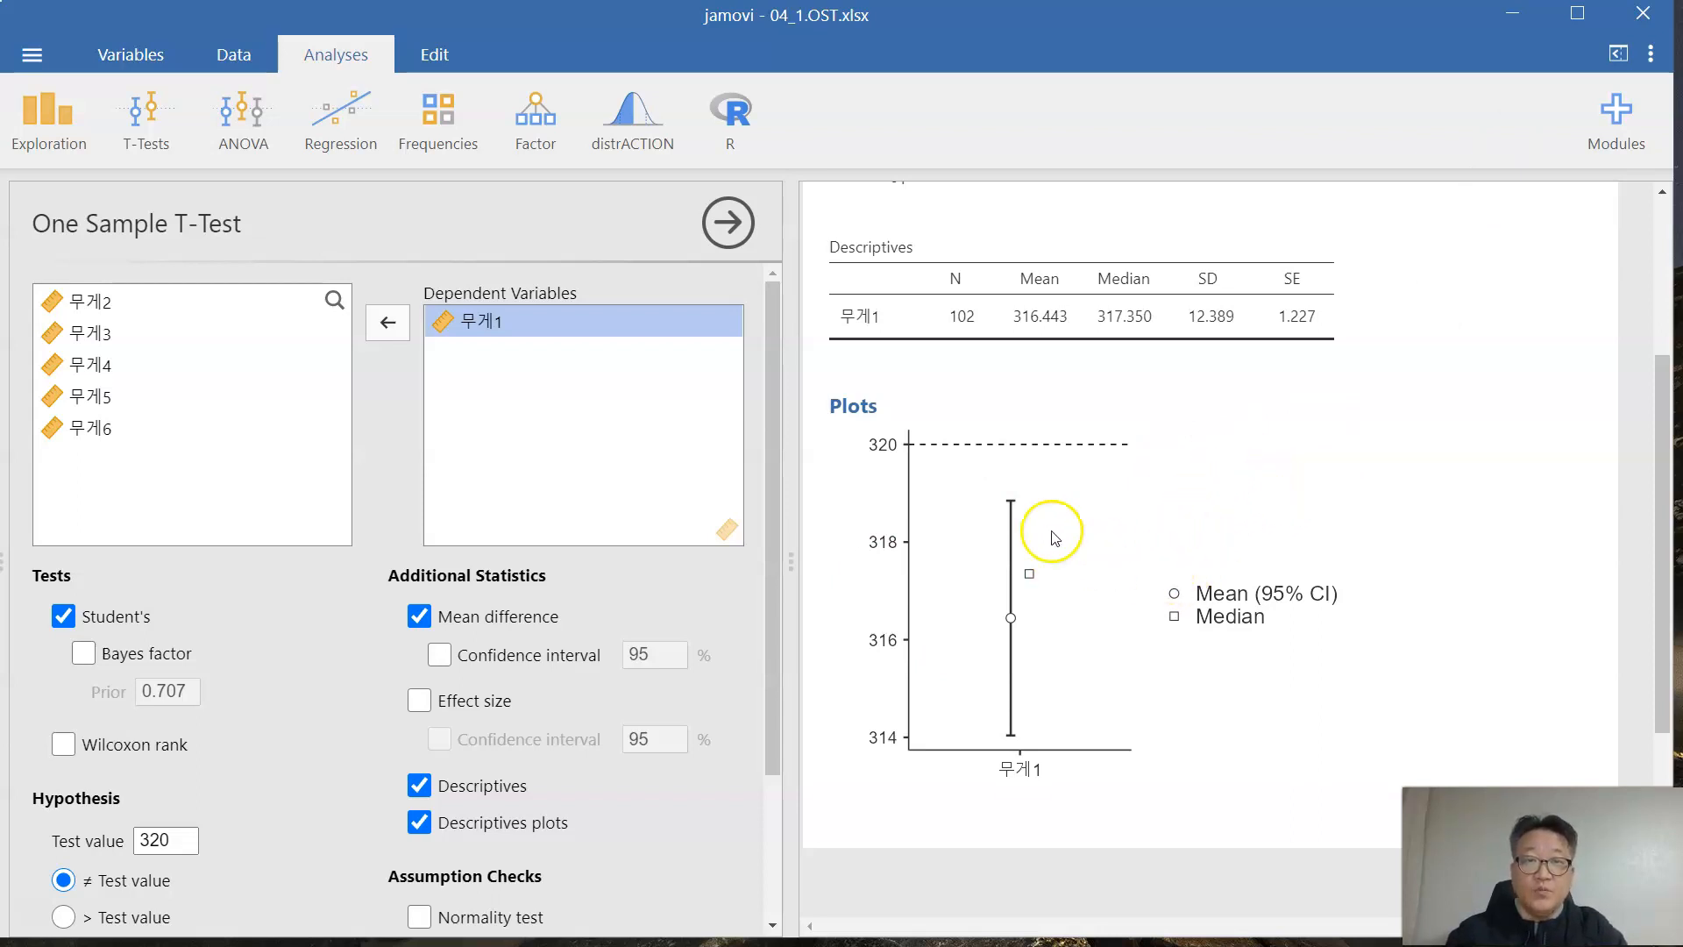
scroll(1056, 509, up, 2)
scroll(1056, 508, up, 1)
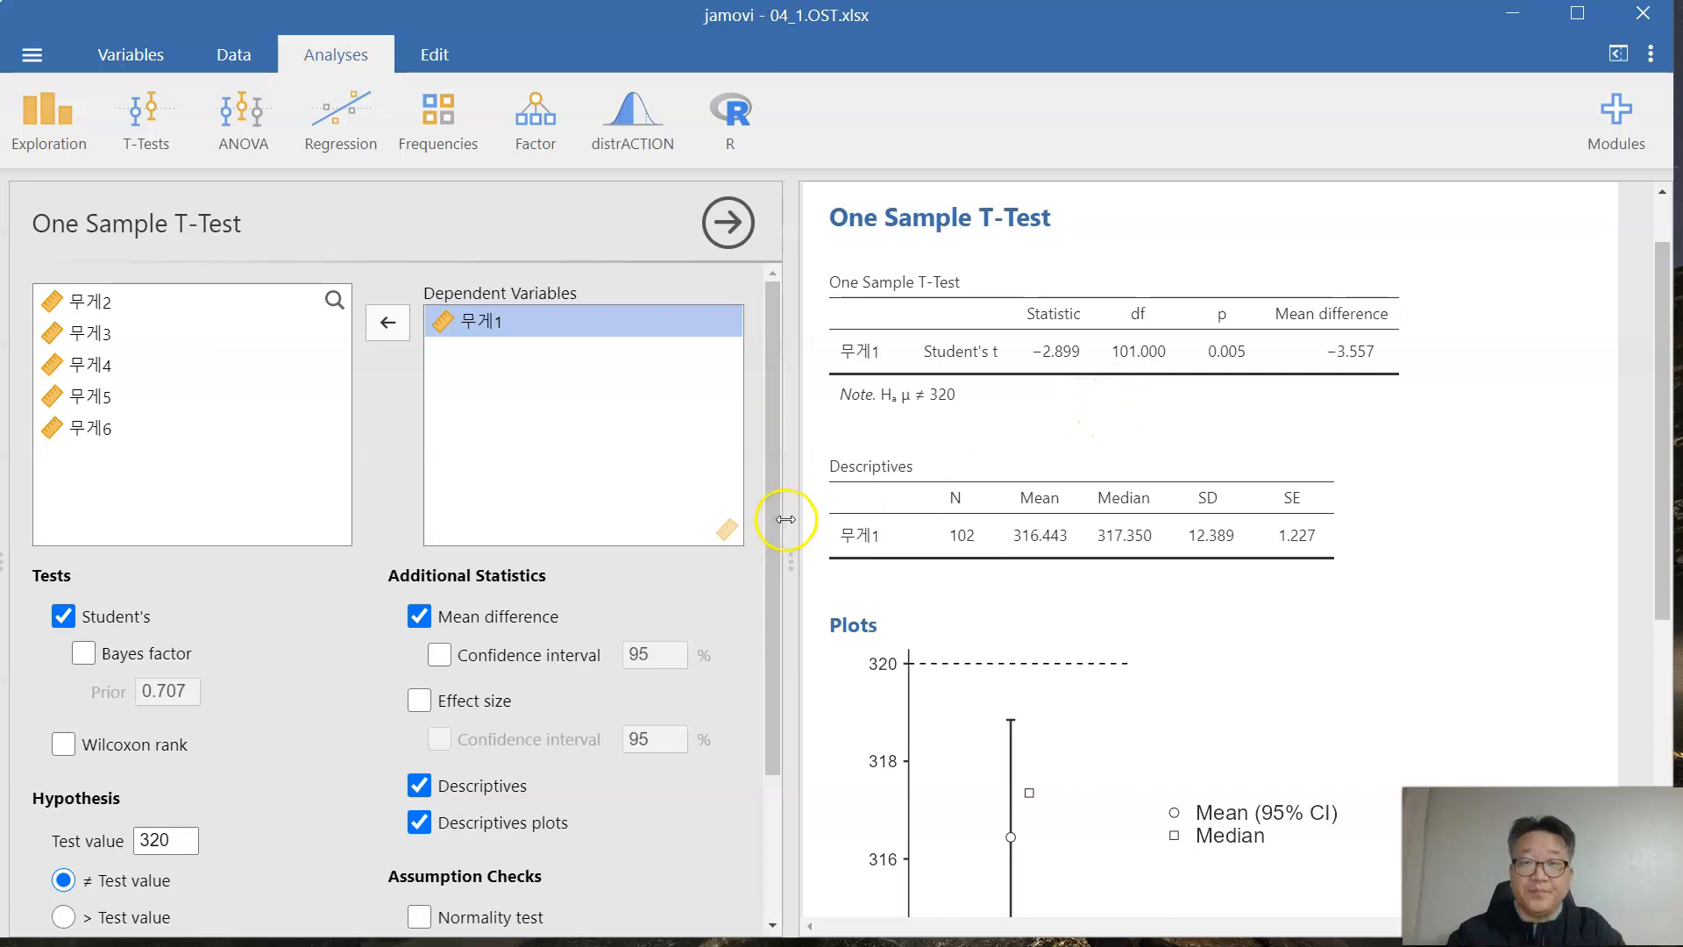
Step: Add the normality test and Q-Q plot assumption checks to the t-test and view the Q-Q plot
scroll(770, 515, down, 3)
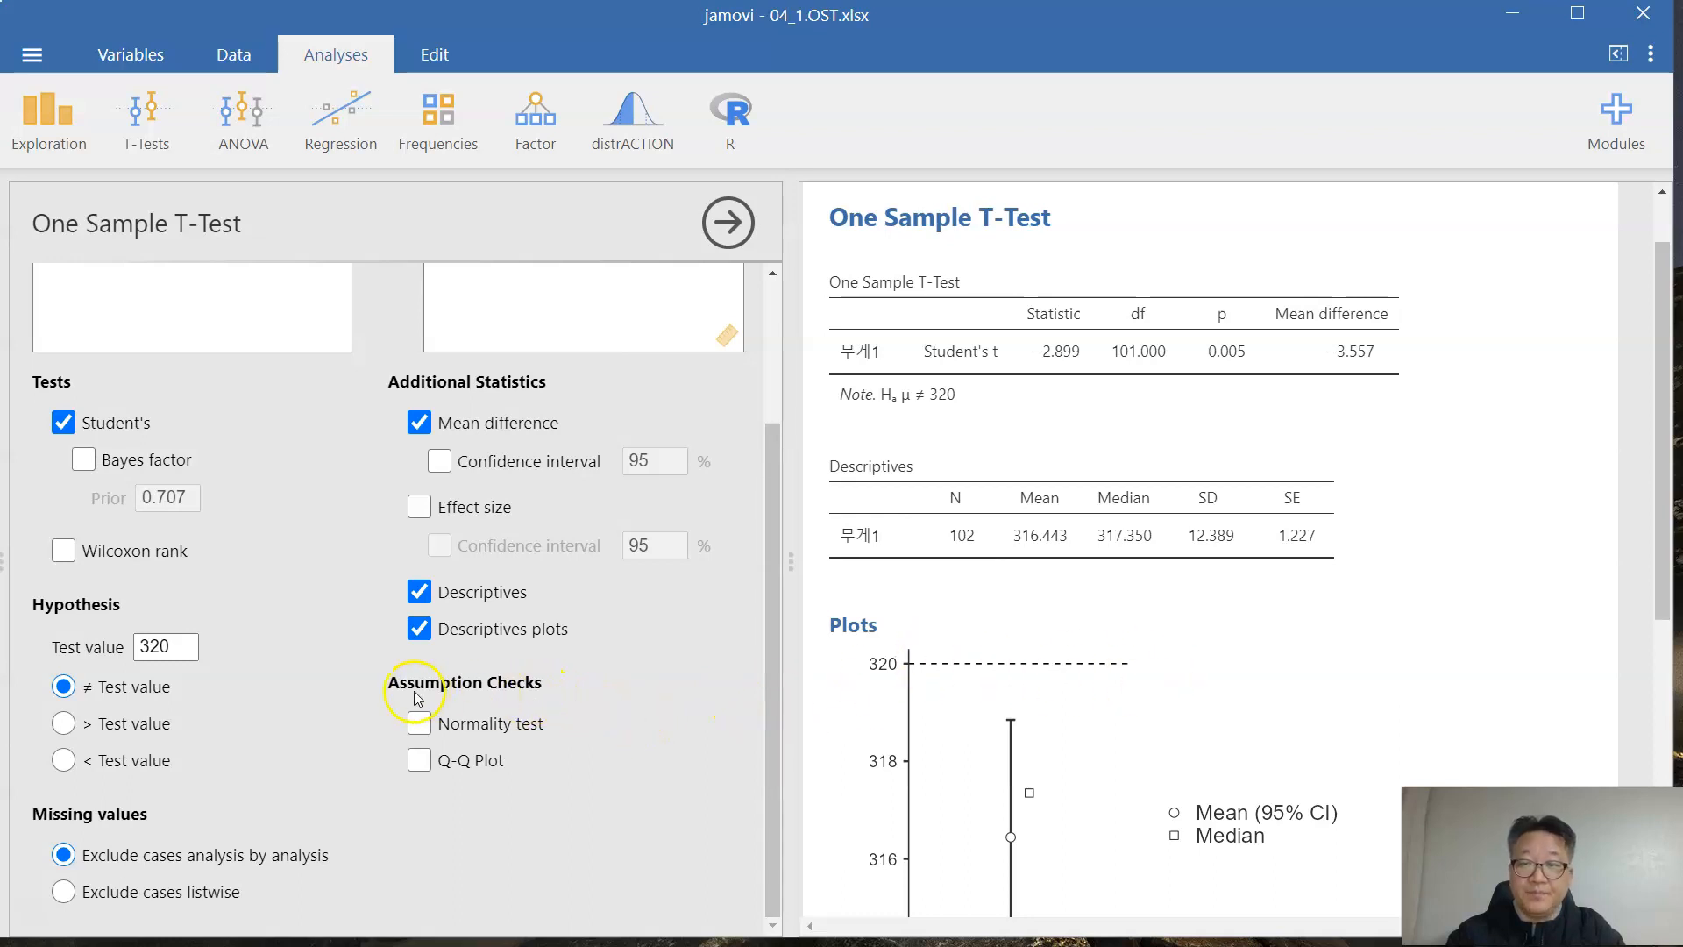
click(519, 729)
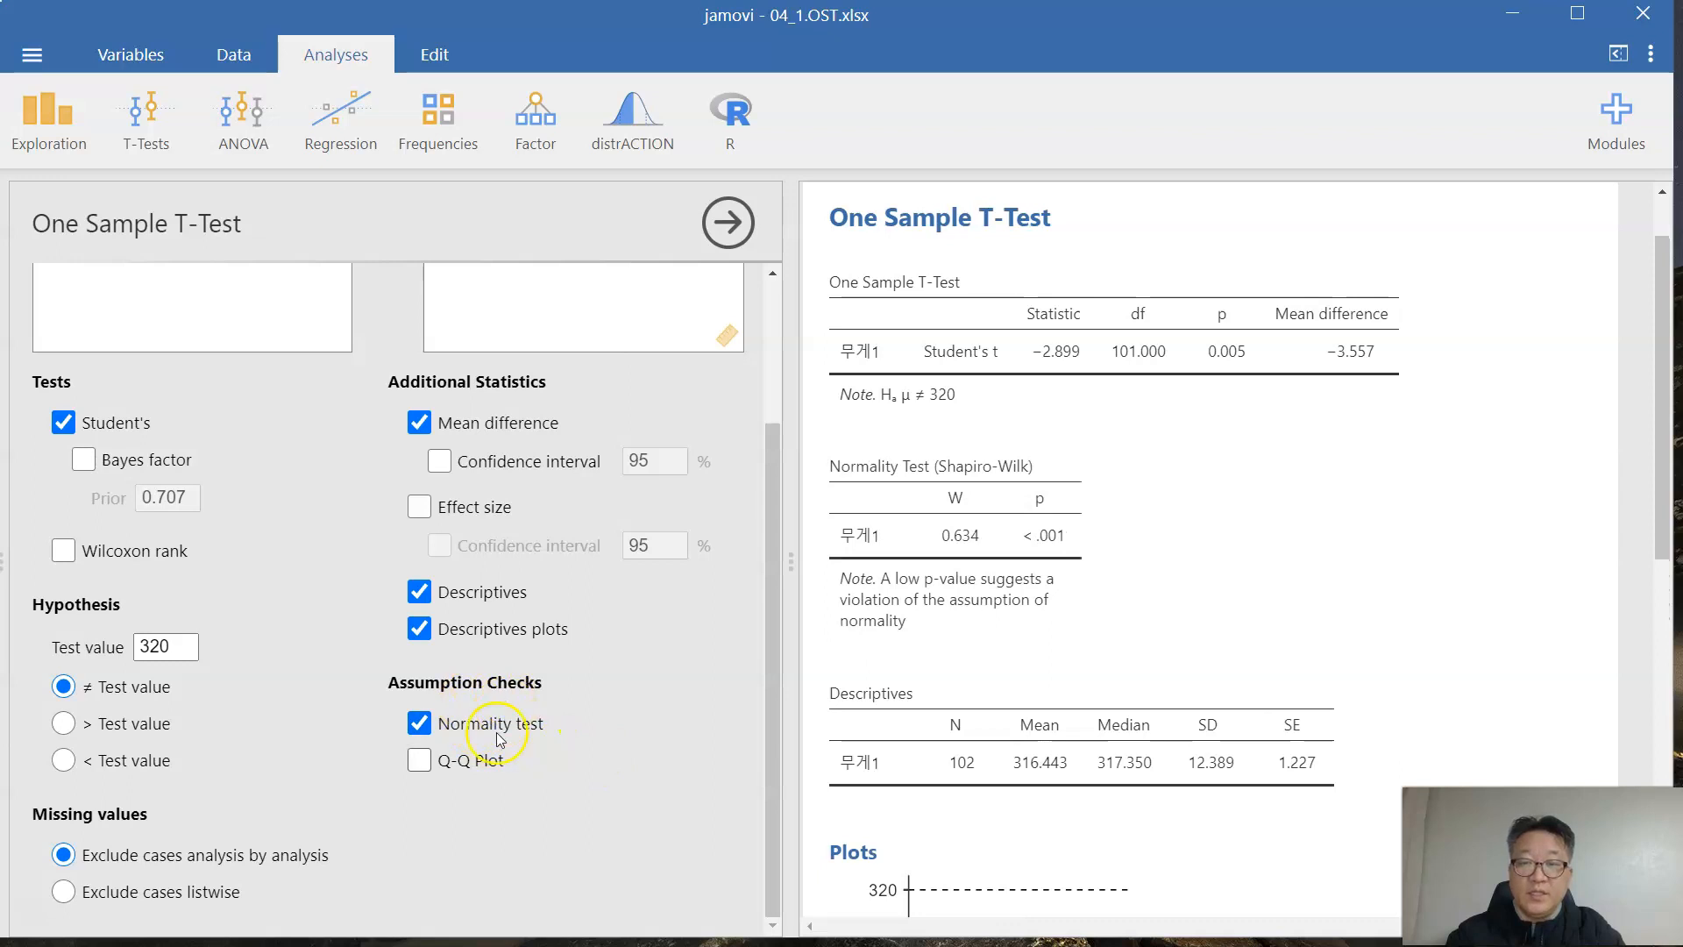
click(441, 768)
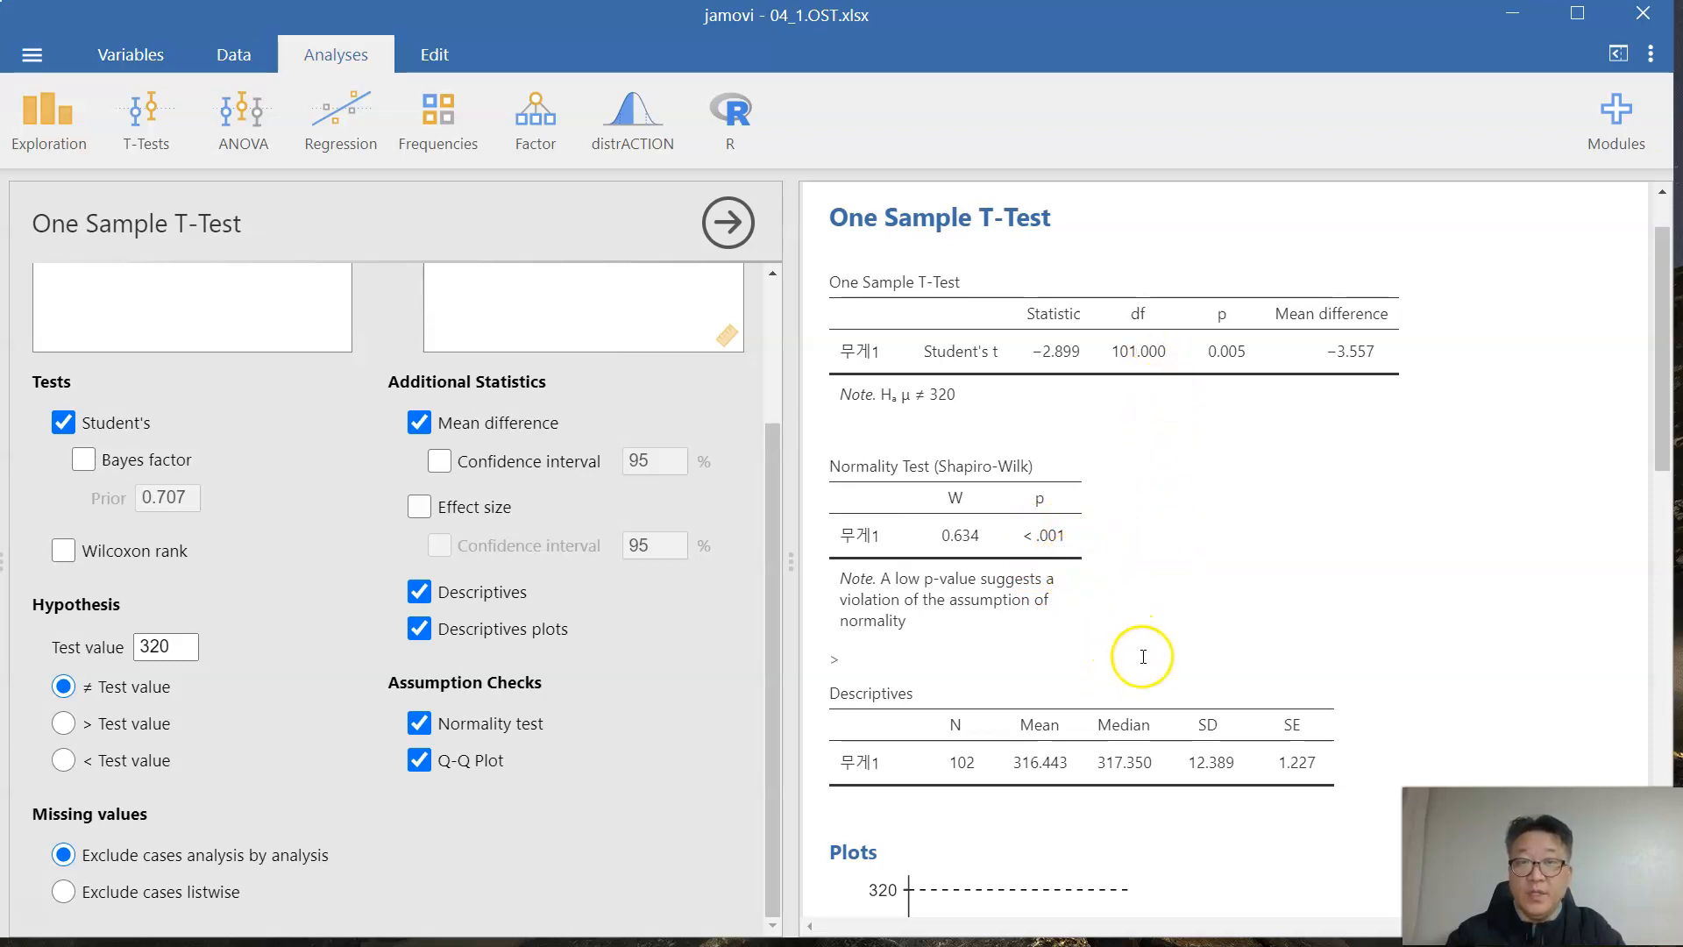
scroll(1197, 600, down, 3)
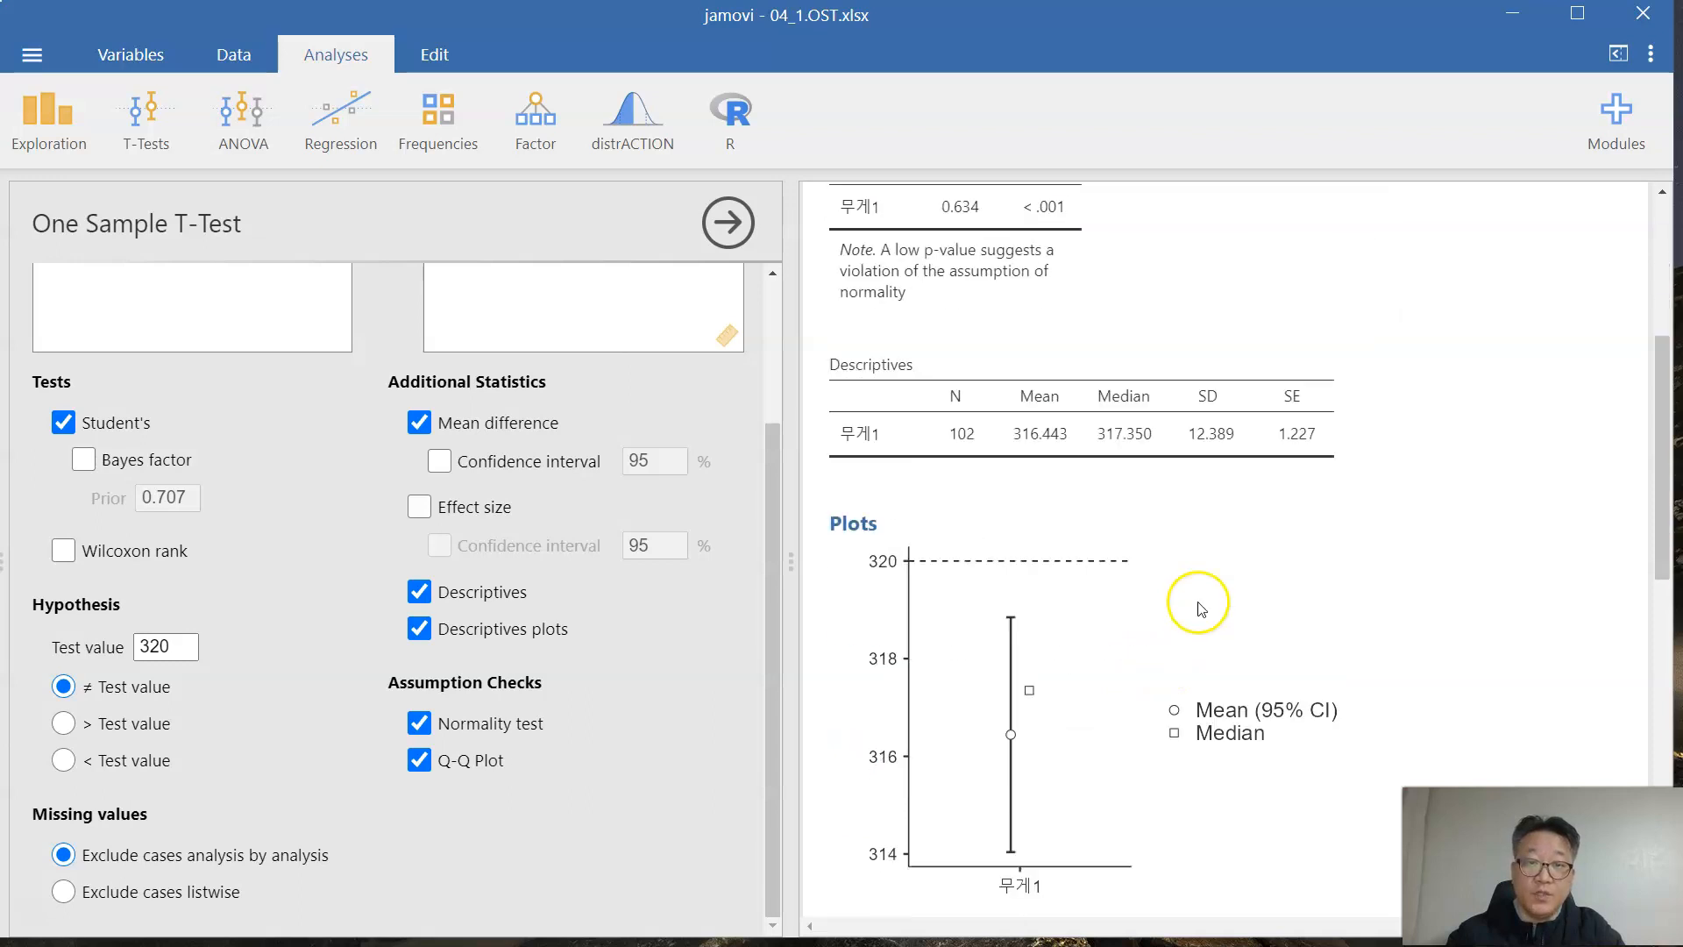
scroll(1200, 609, down, 4)
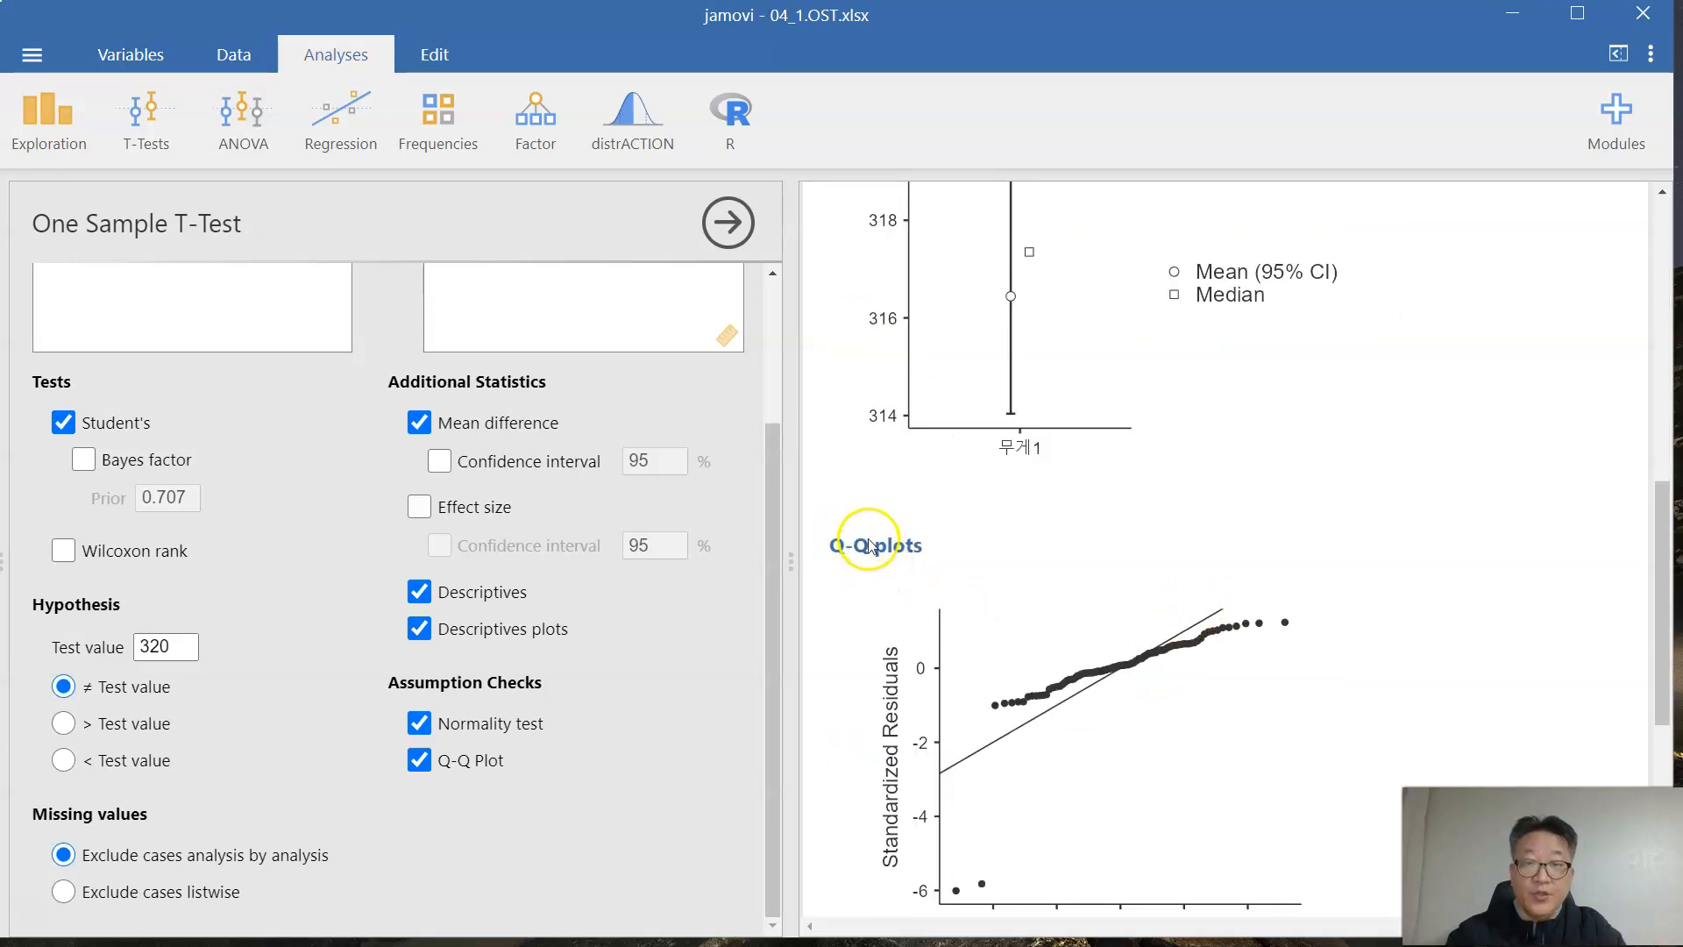
scroll(1194, 492, down, 1)
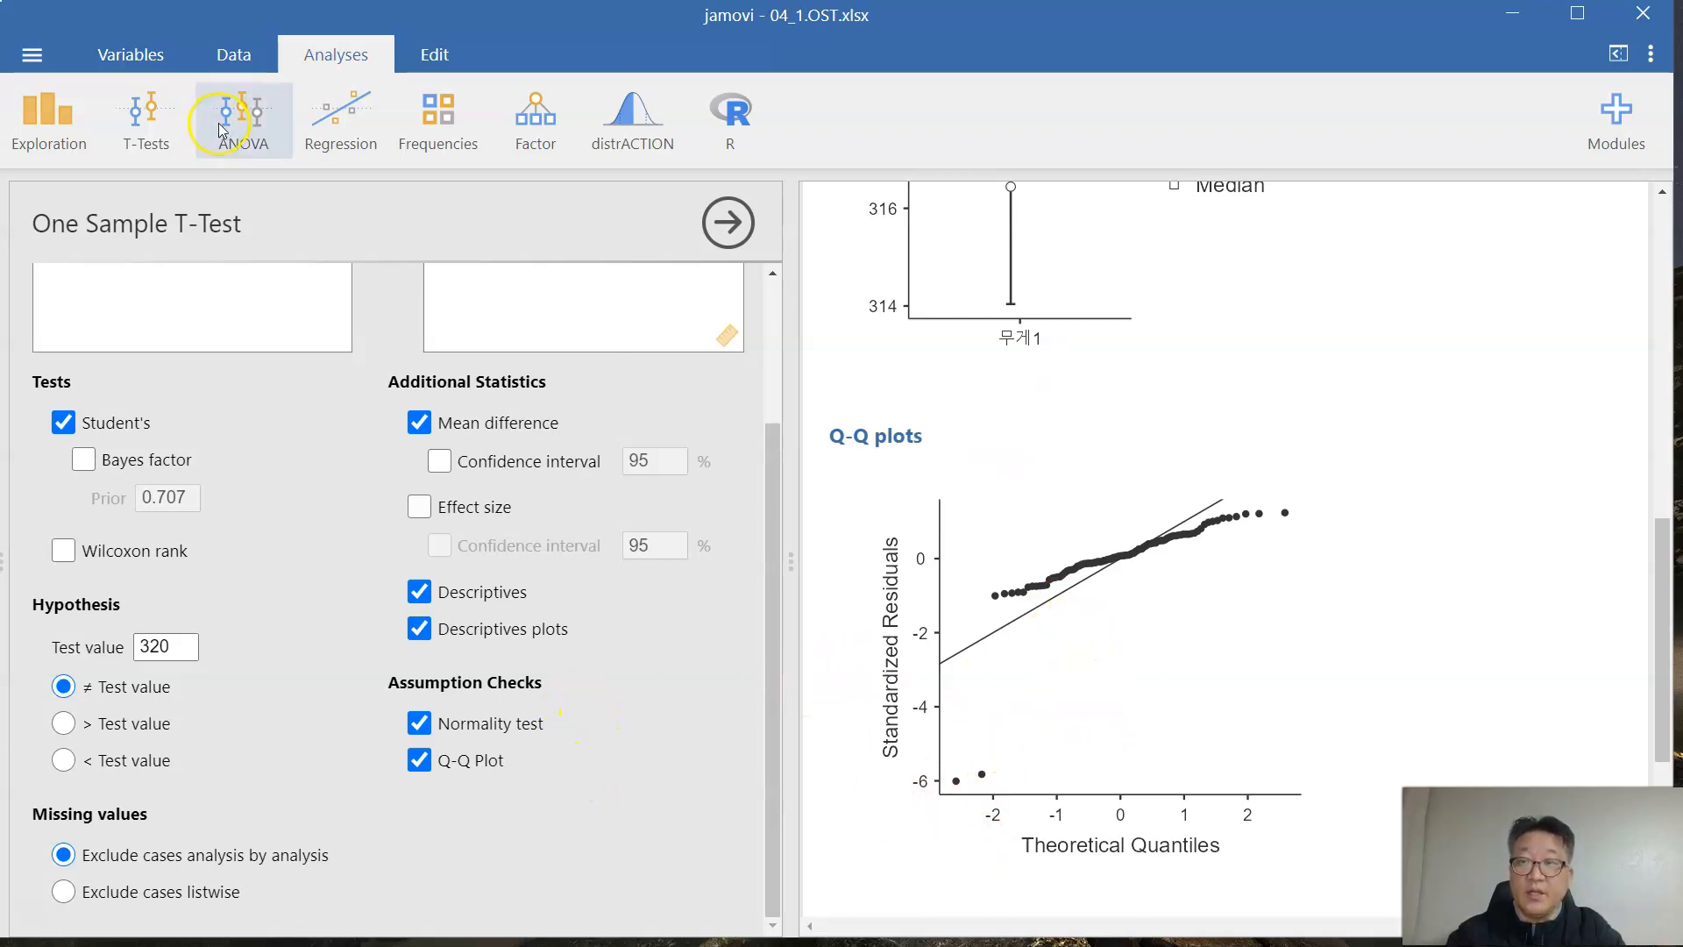
Step: Create a Descriptives analysis with 무게1 as its variable
click(57, 98)
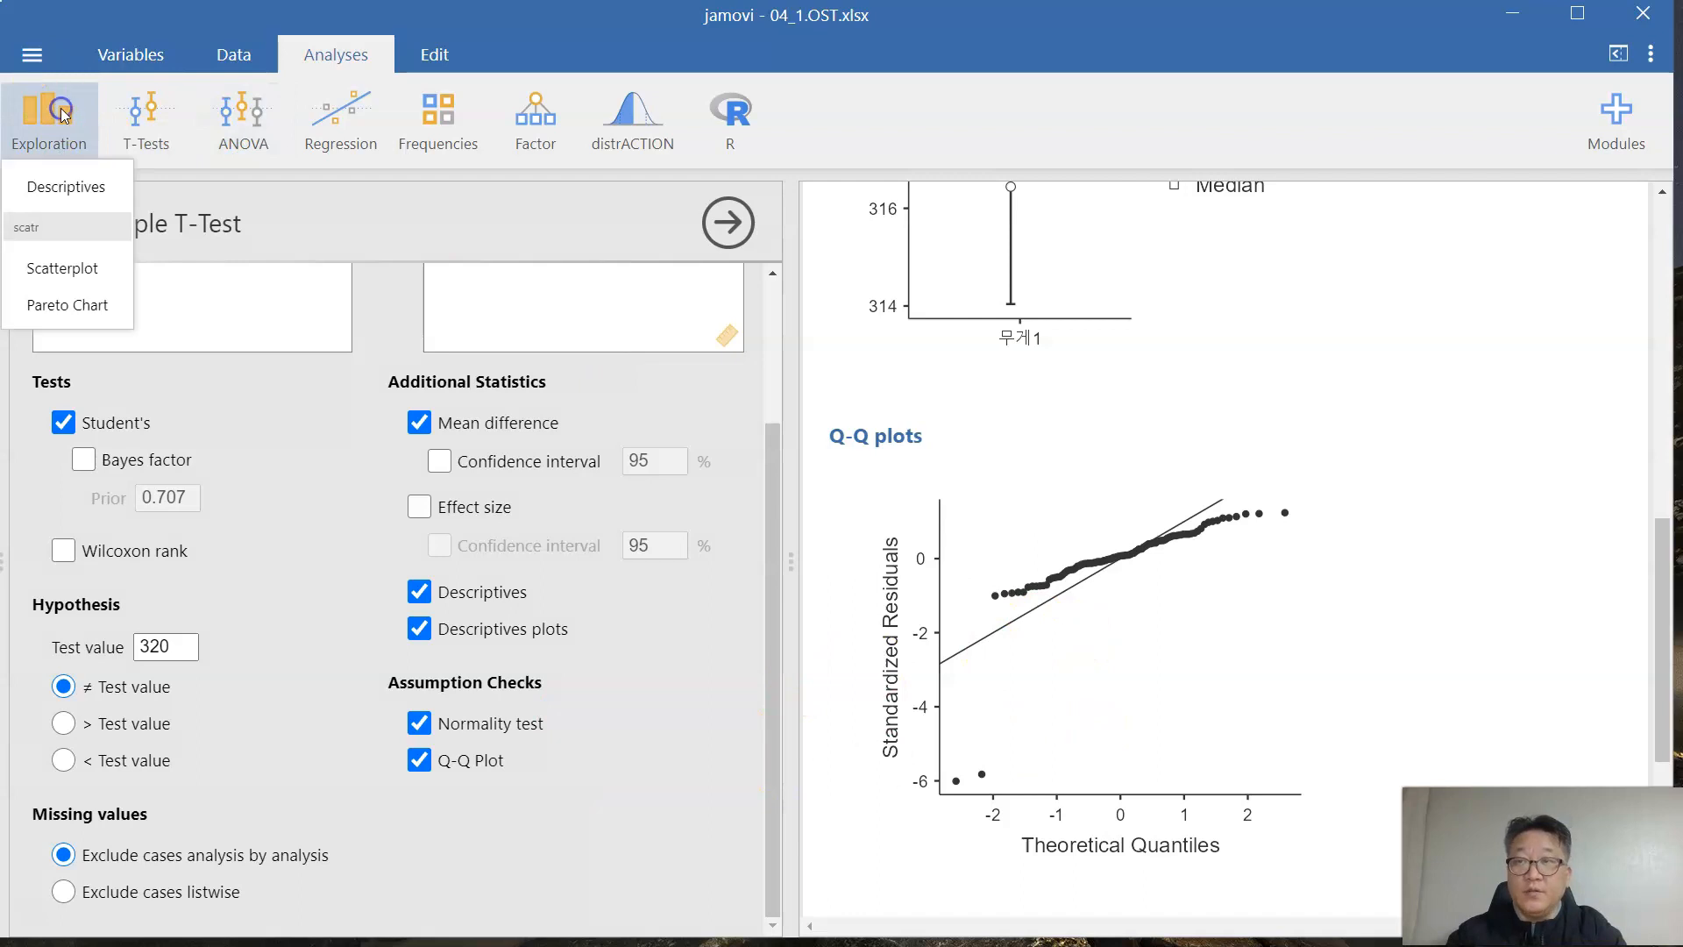
click(78, 188)
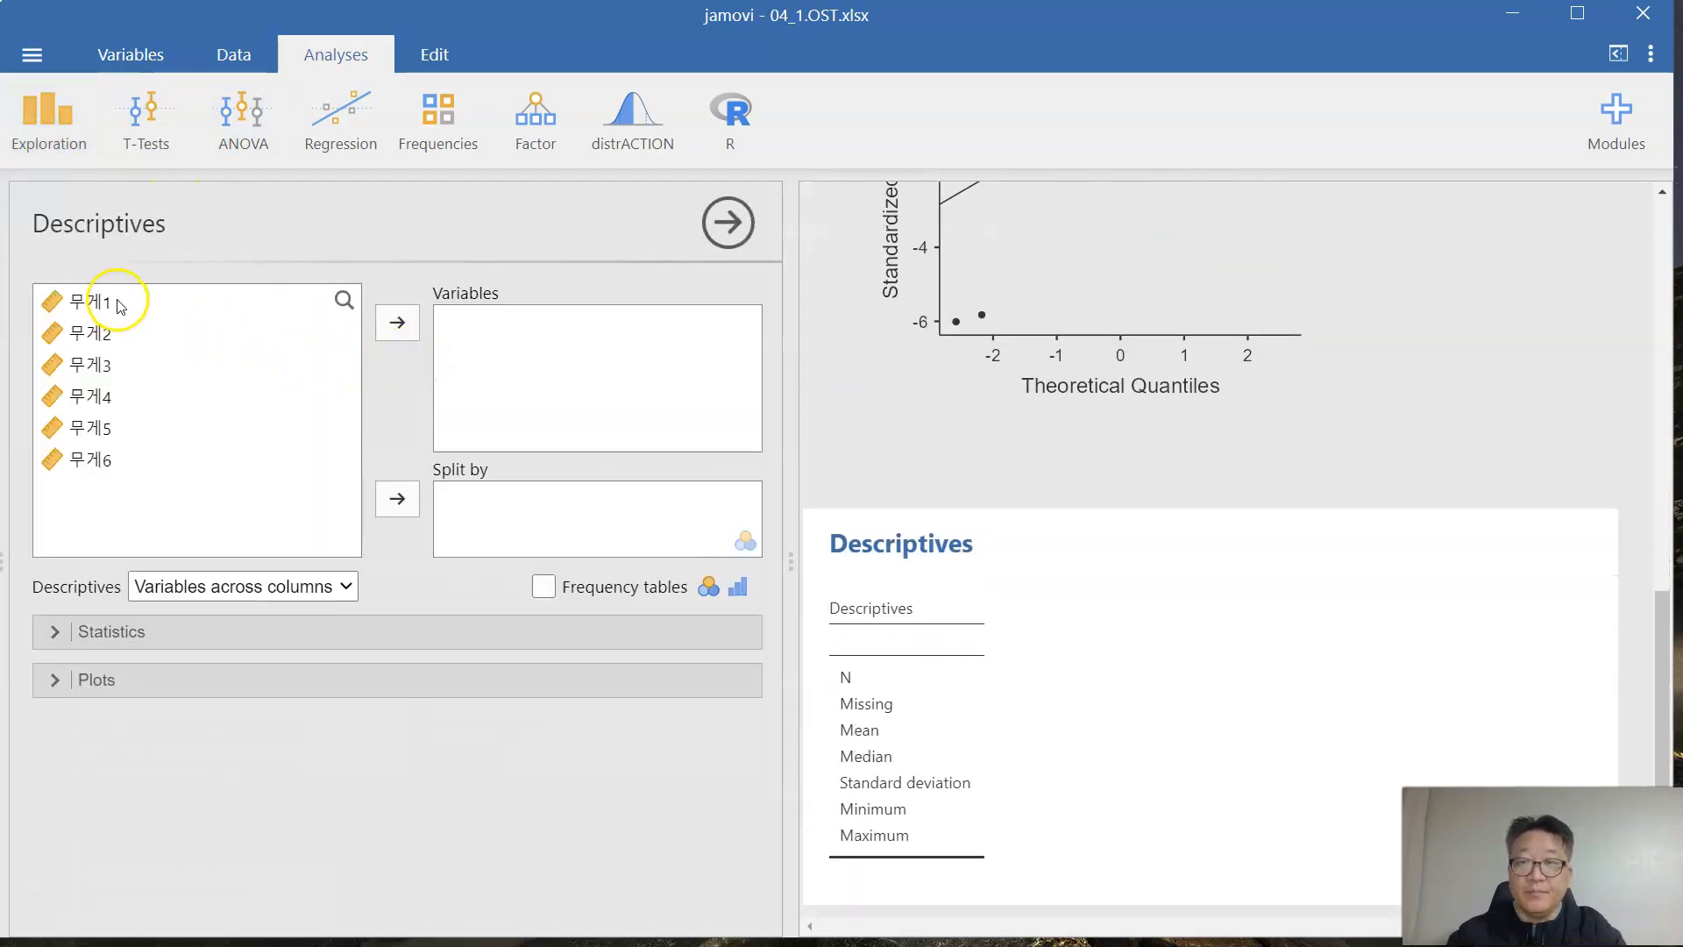
click(105, 302)
click(397, 322)
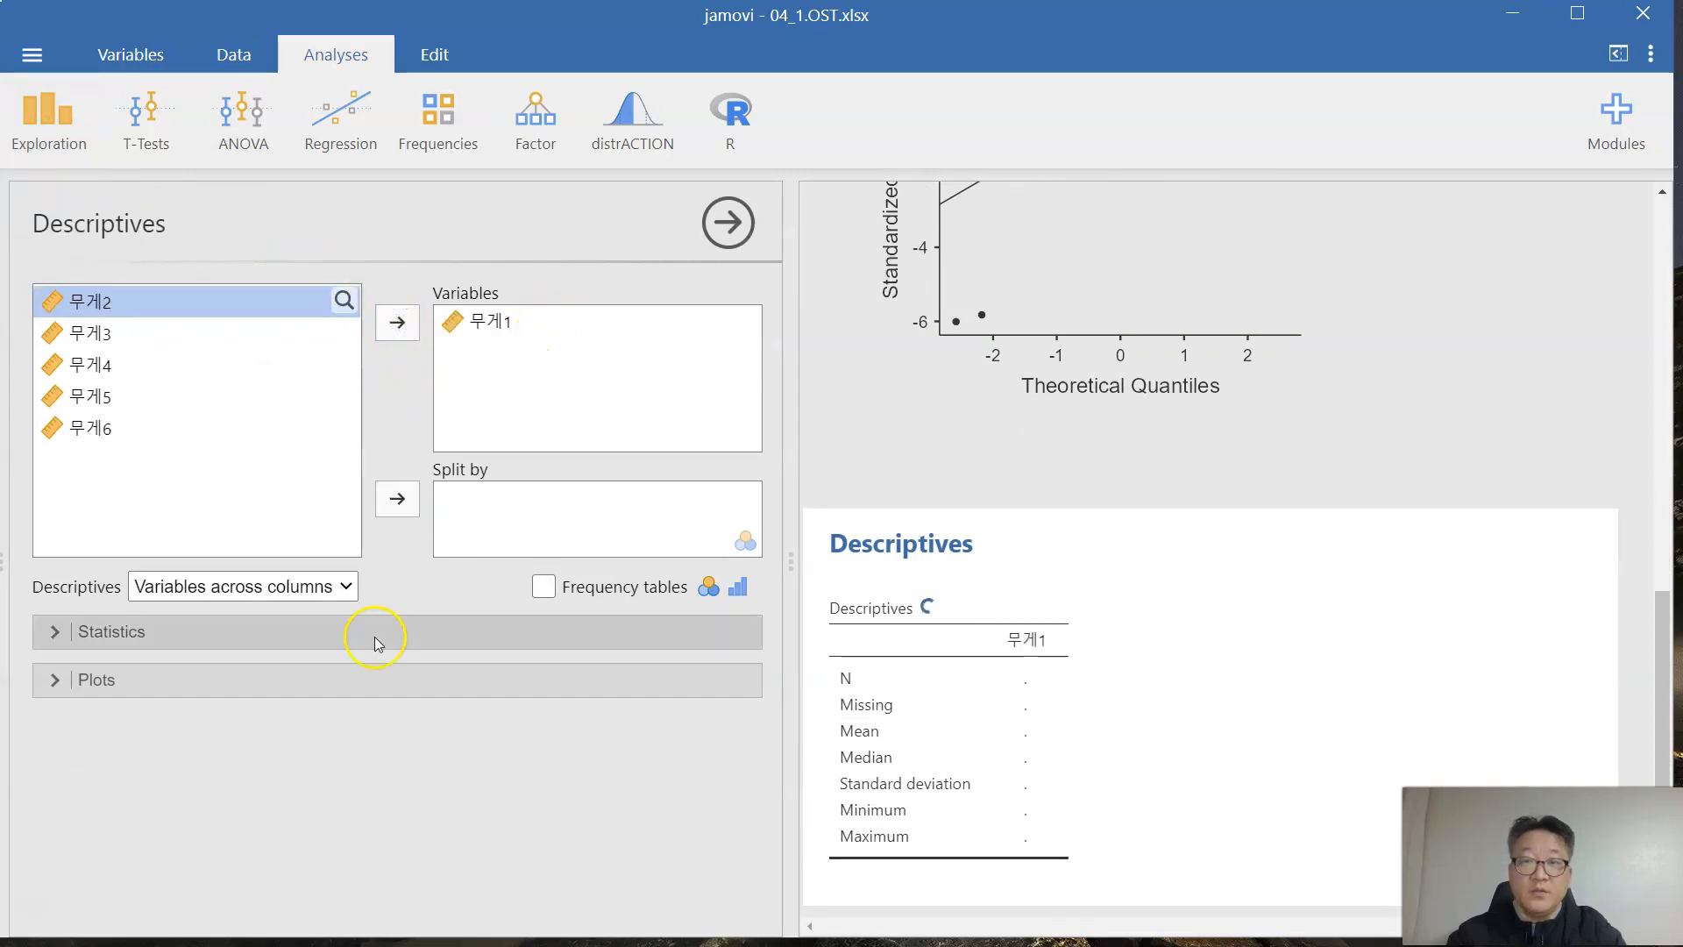
Step: Include the Shapiro-Wilk test in the descriptive statistics and compare it with the t-test's normality result
click(120, 633)
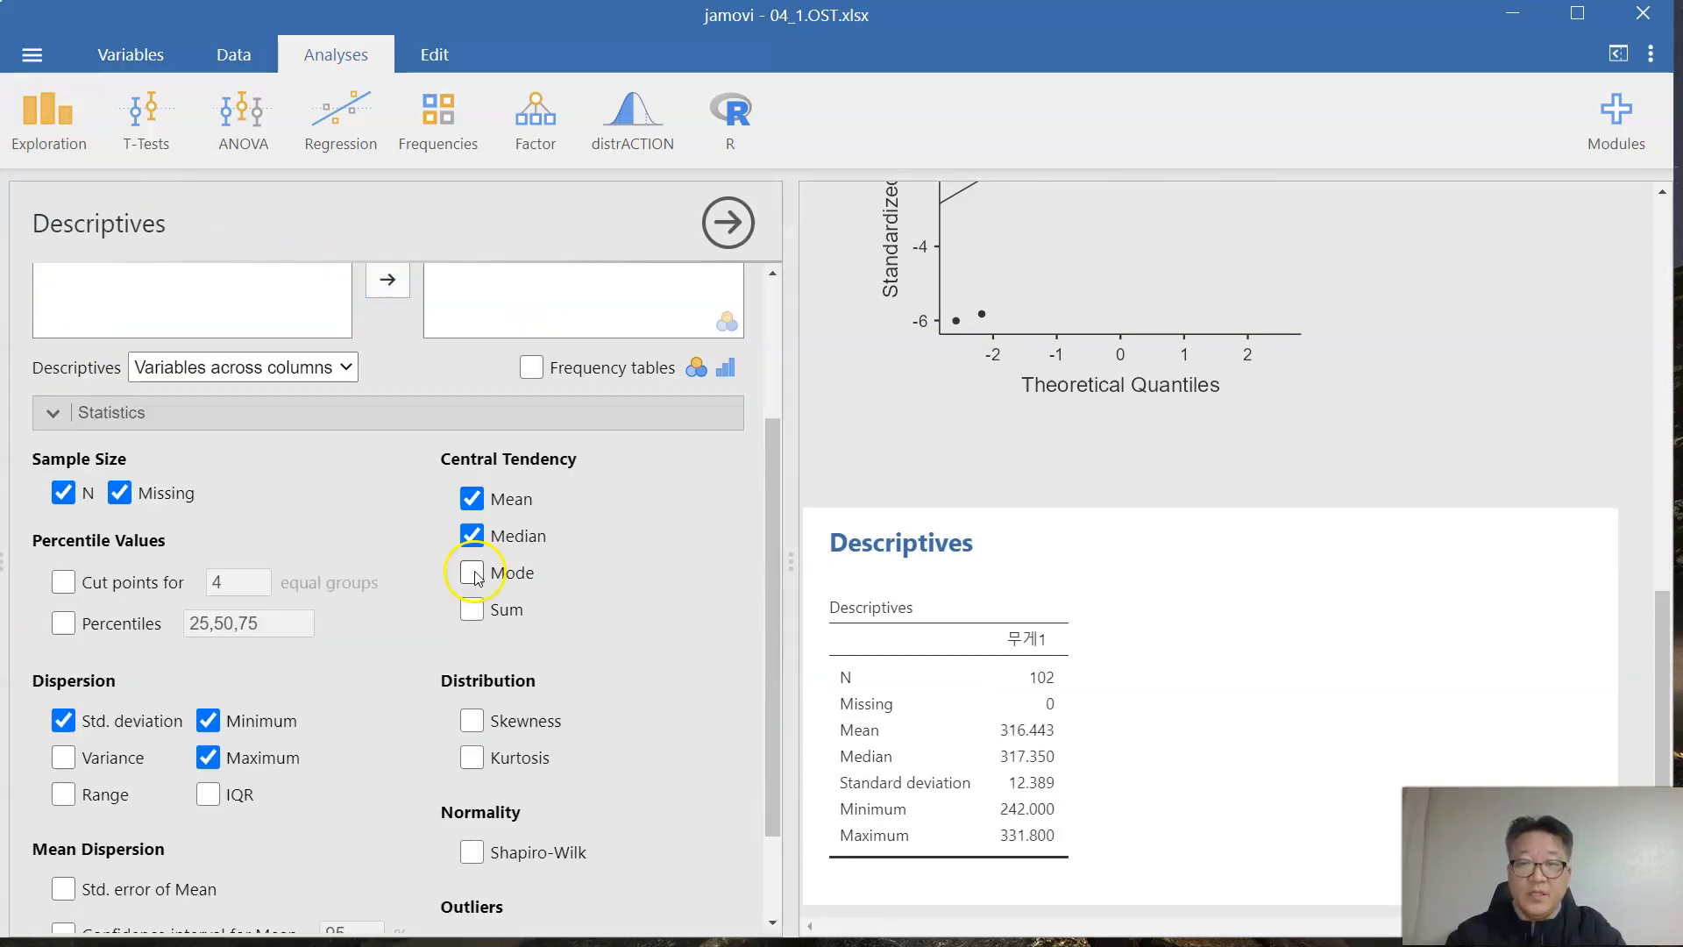
scroll(534, 669, down, 1)
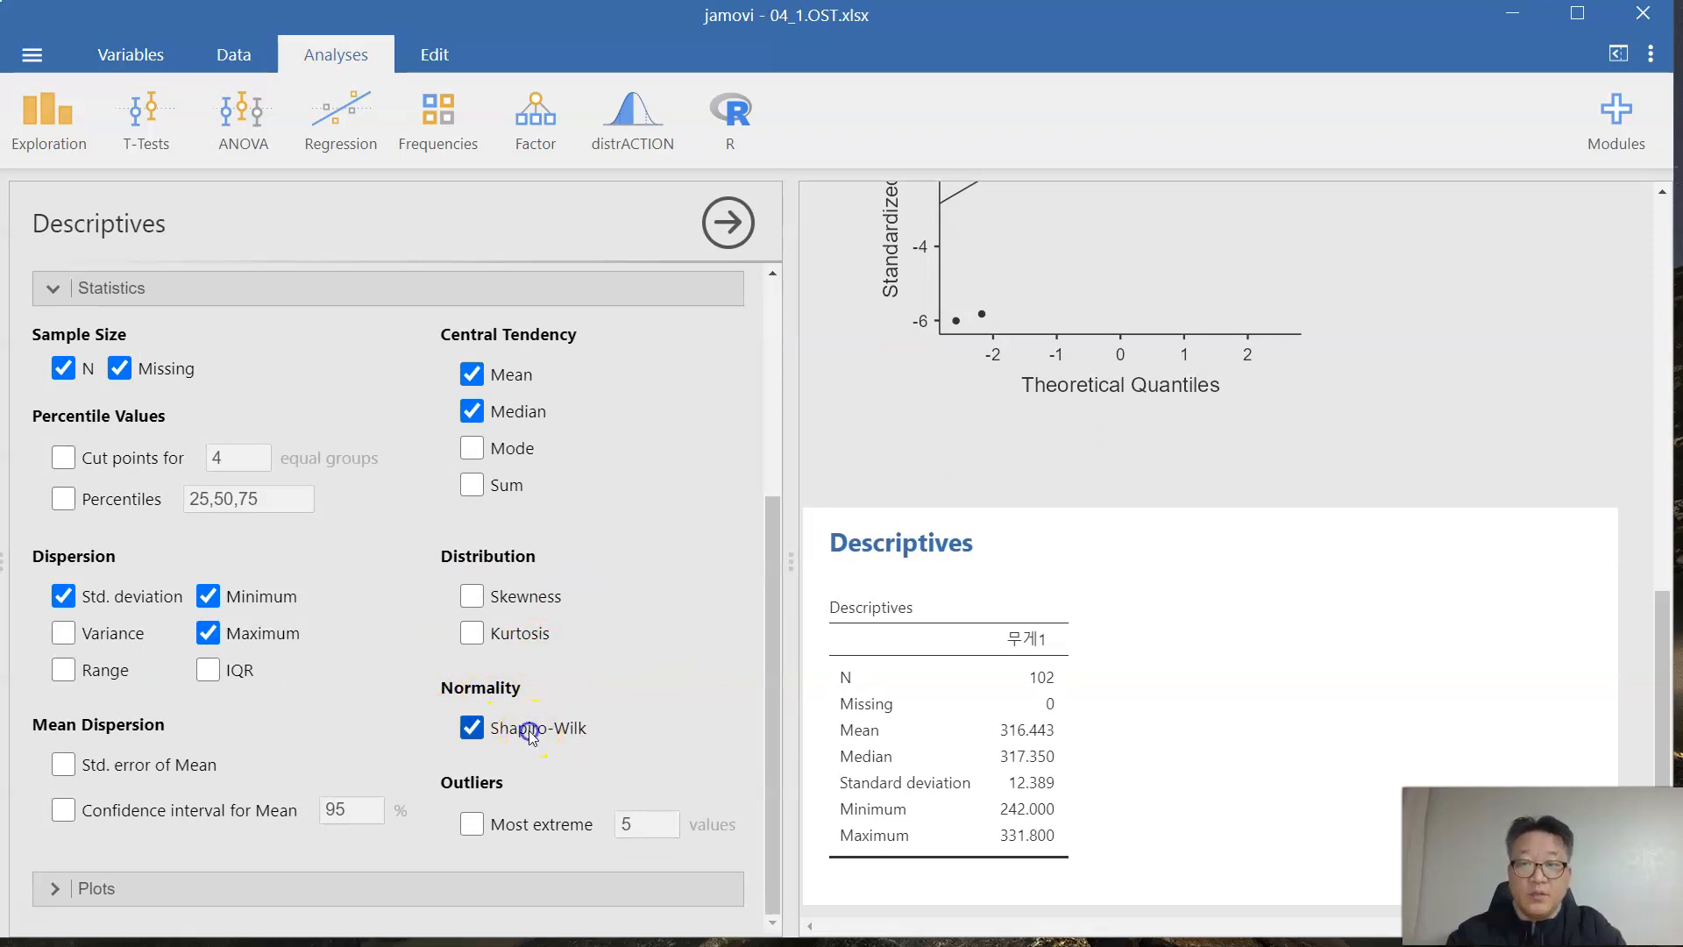
scroll(967, 596, down, 5)
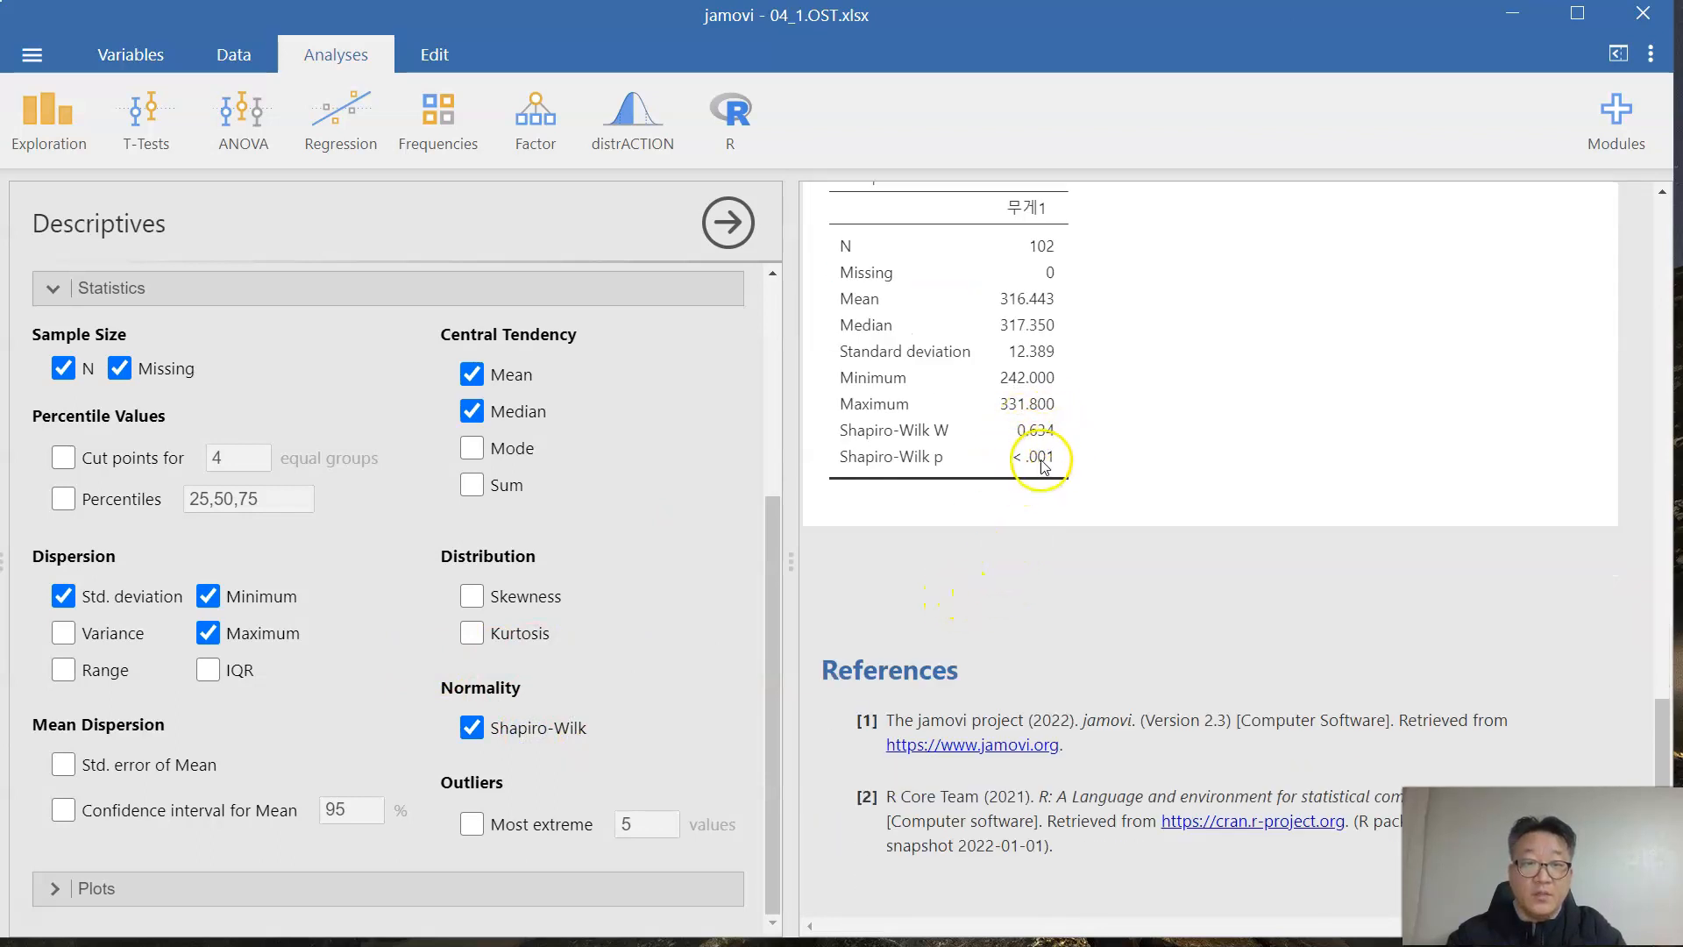
scroll(1043, 463, up, 10)
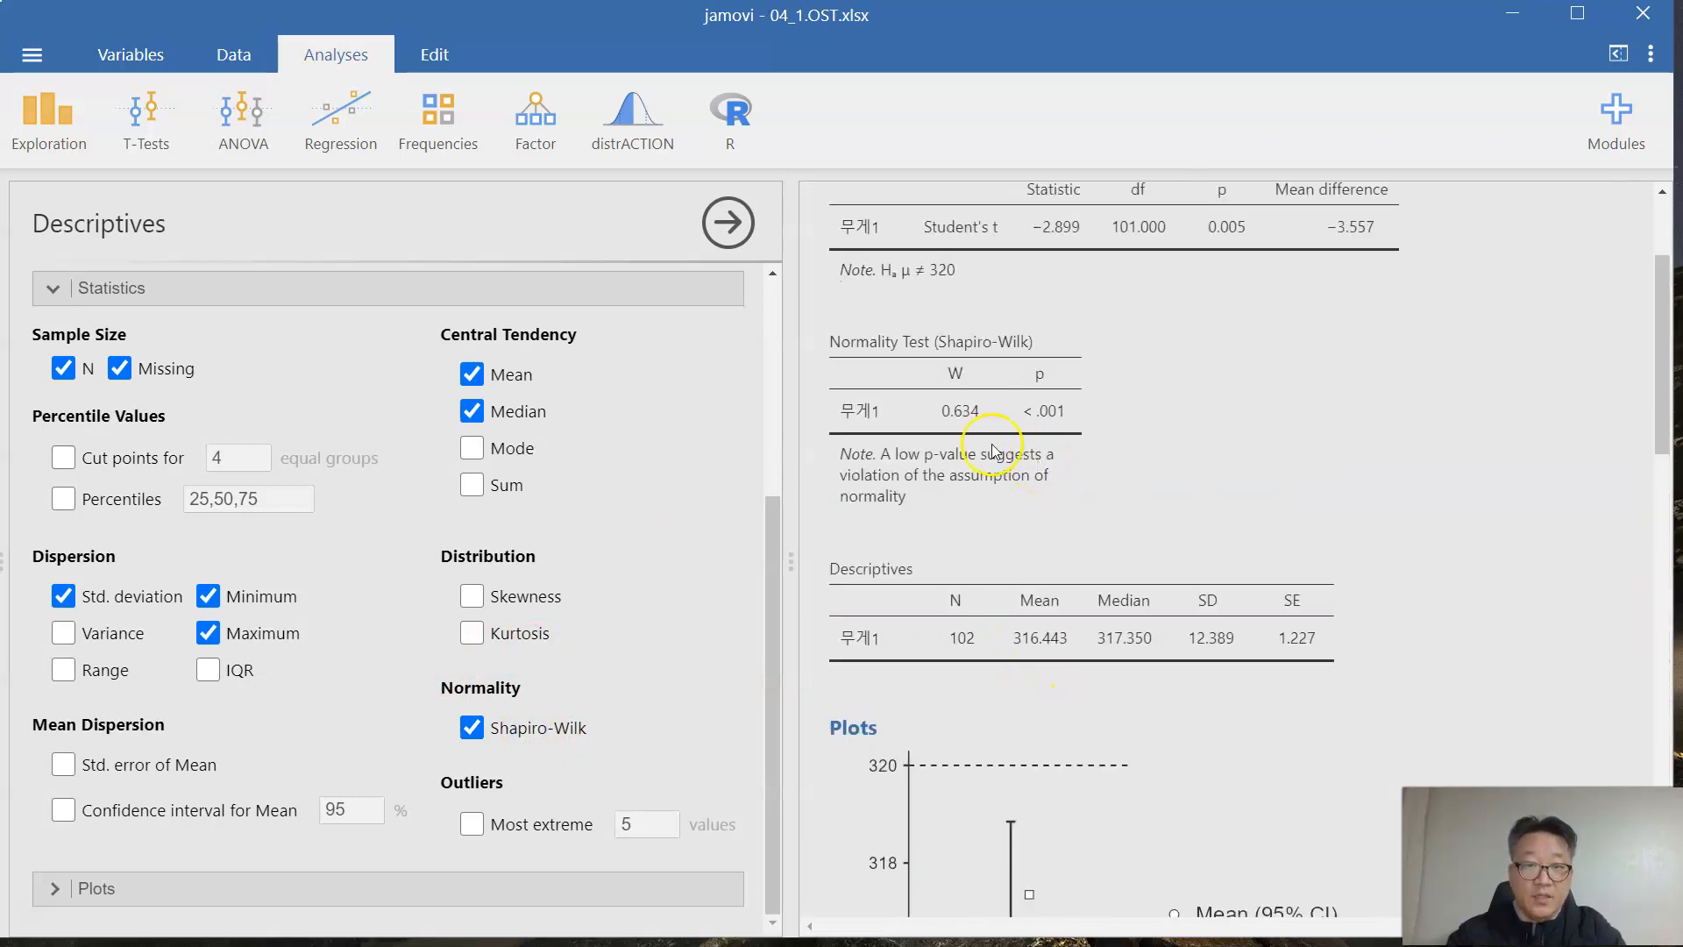
scroll(1017, 447, down, 10)
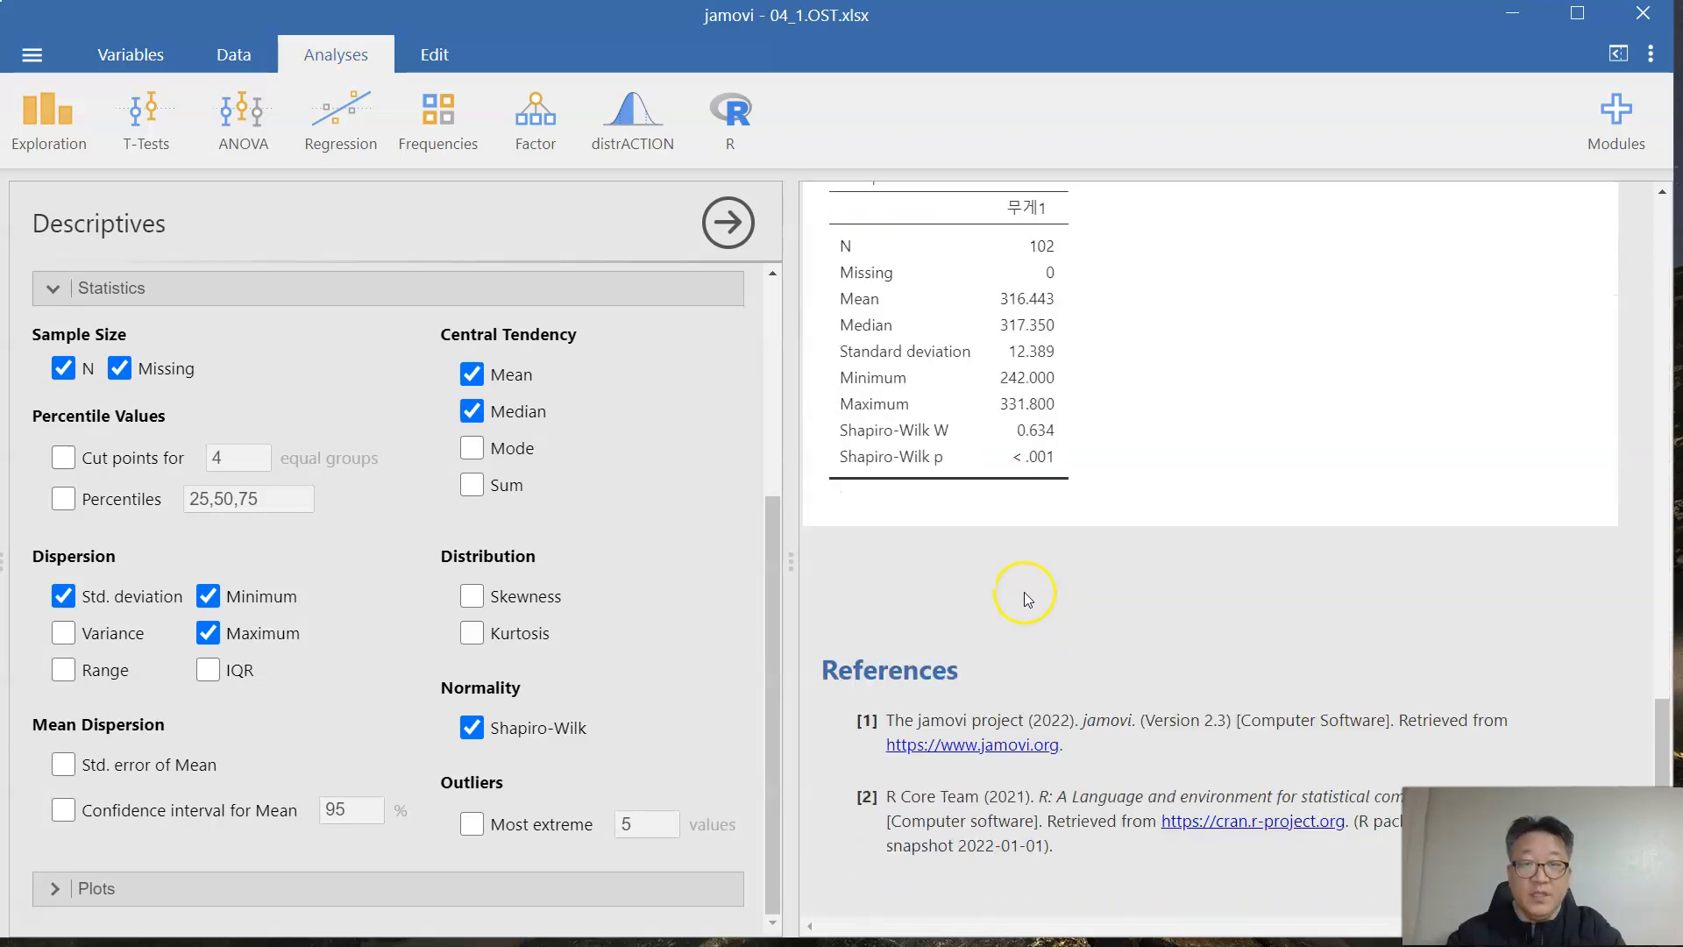
Step: Add a box plot of 무게1 with labelled outliers to the Descriptives analysis and view it
click(128, 883)
click(378, 675)
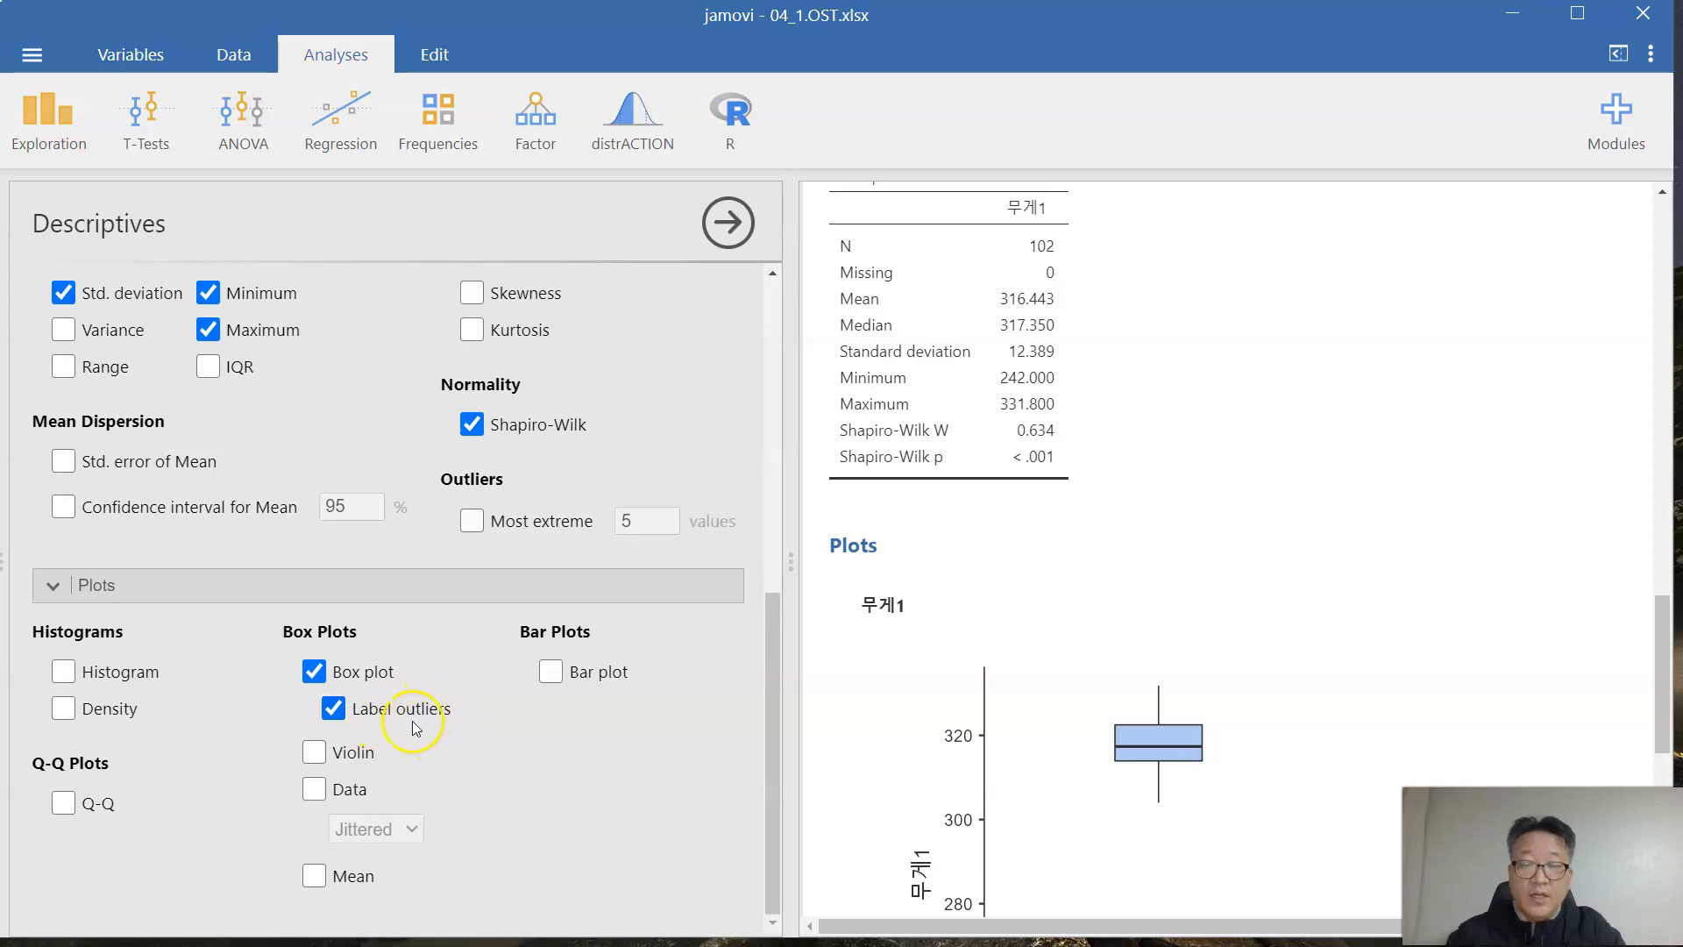
scroll(1075, 706, down, 3)
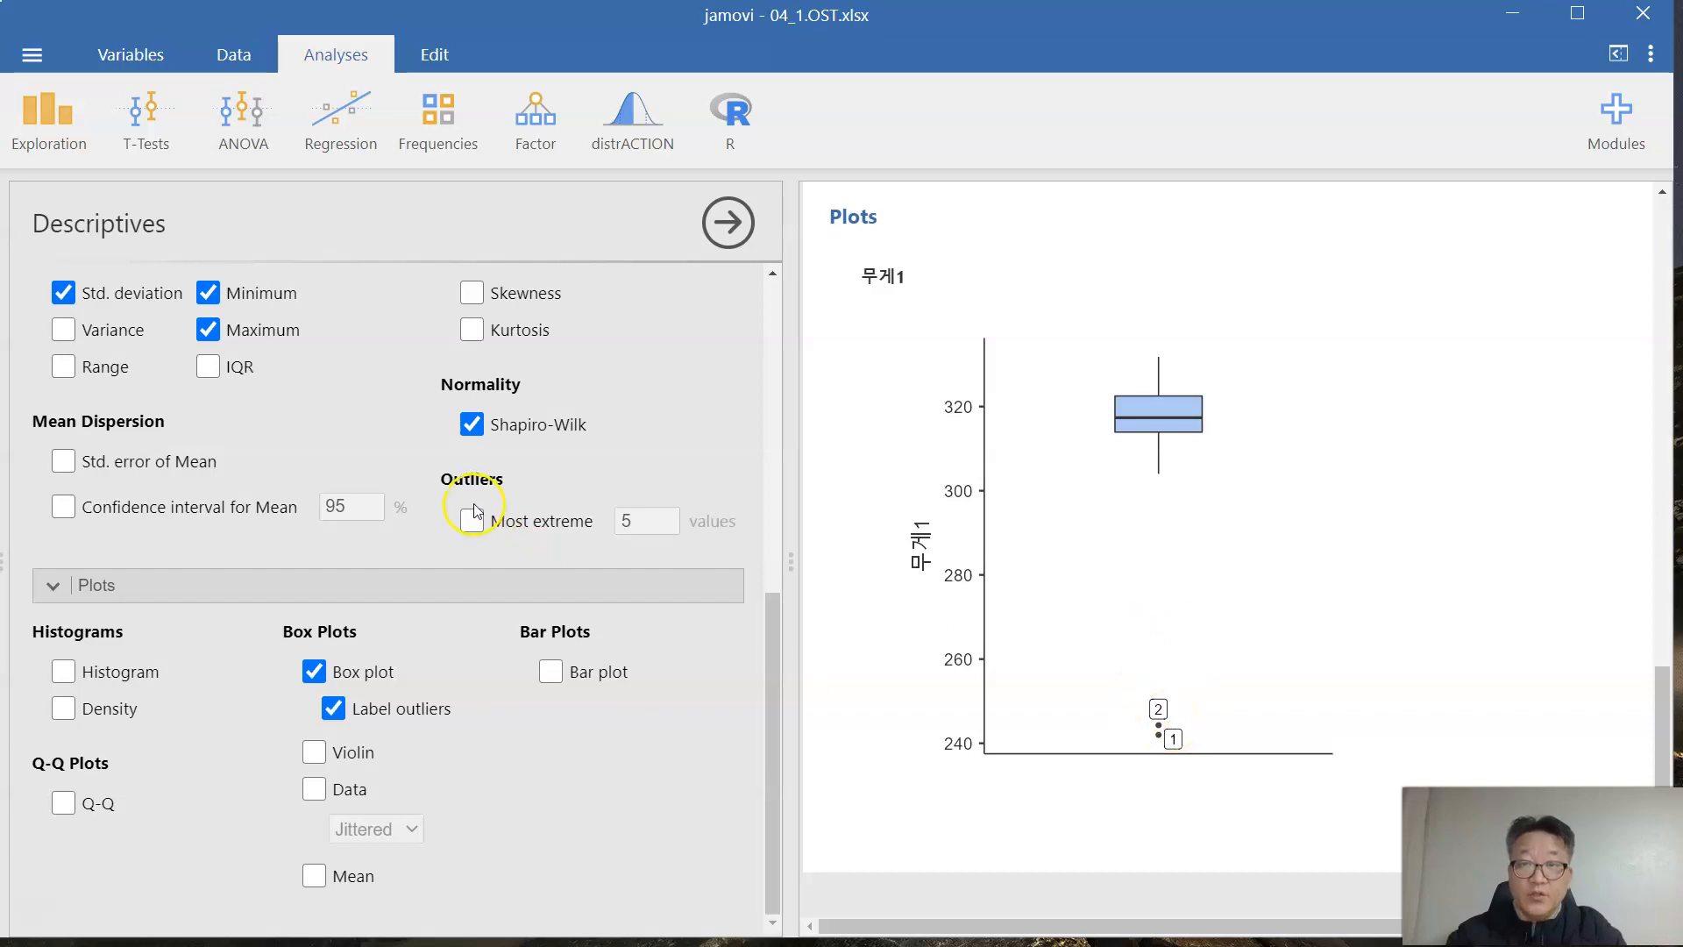
Step: Include the 5 most extreme values in the Descriptives output and compare the table with the box plot's outliers
click(517, 524)
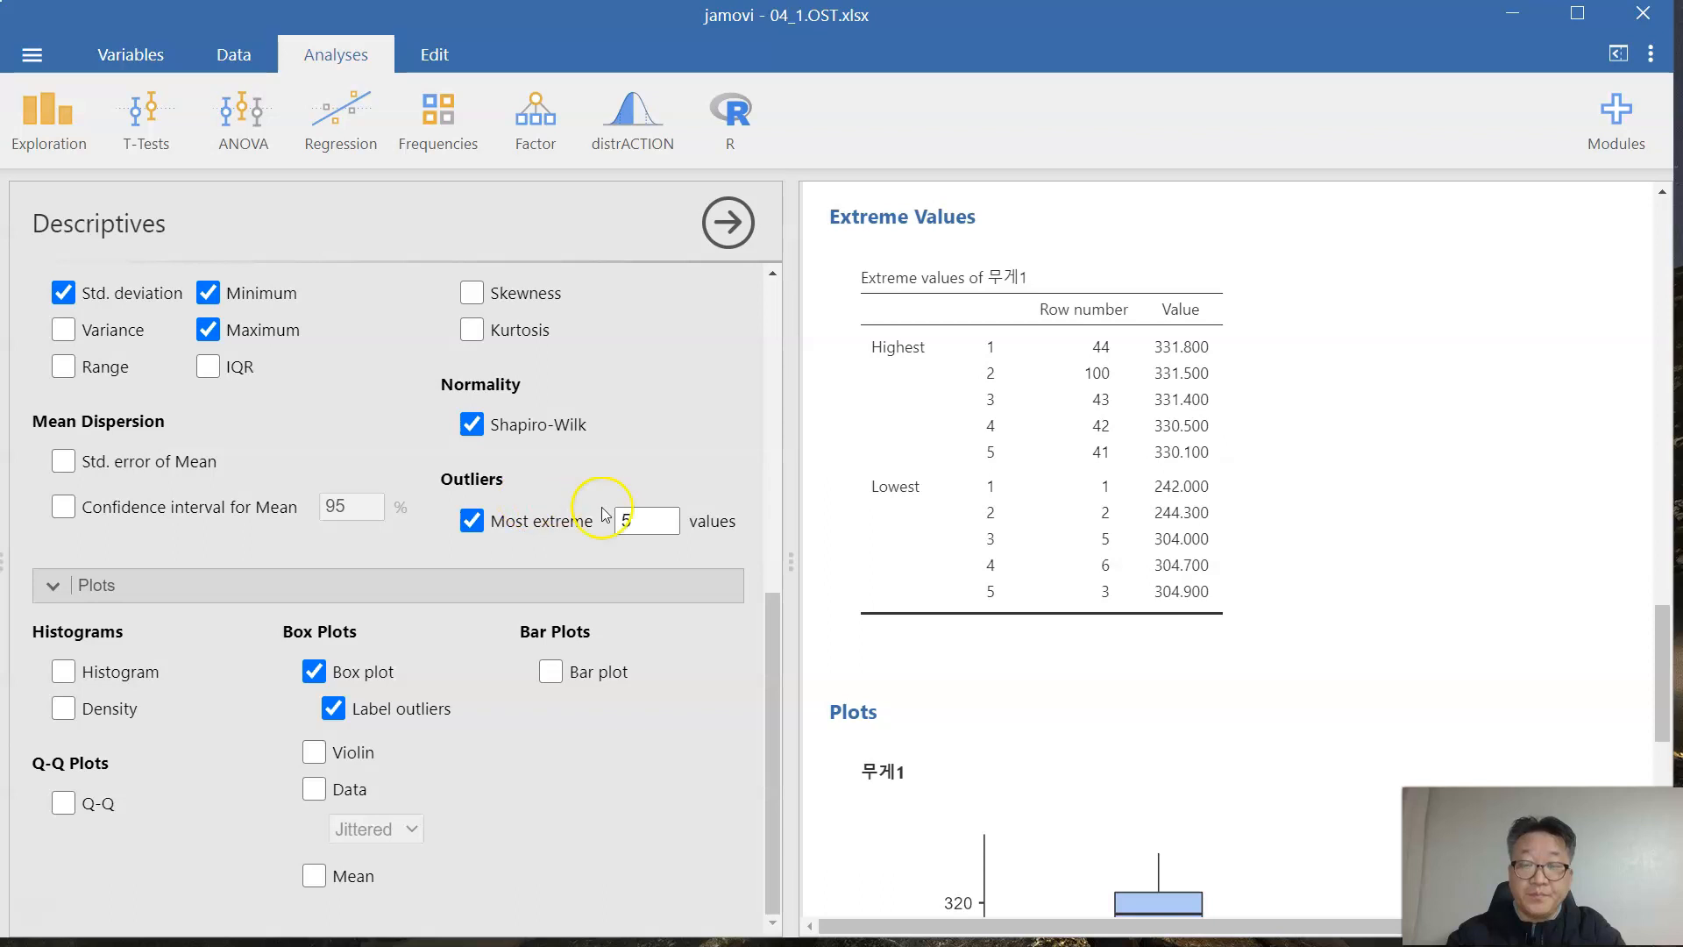
click(636, 531)
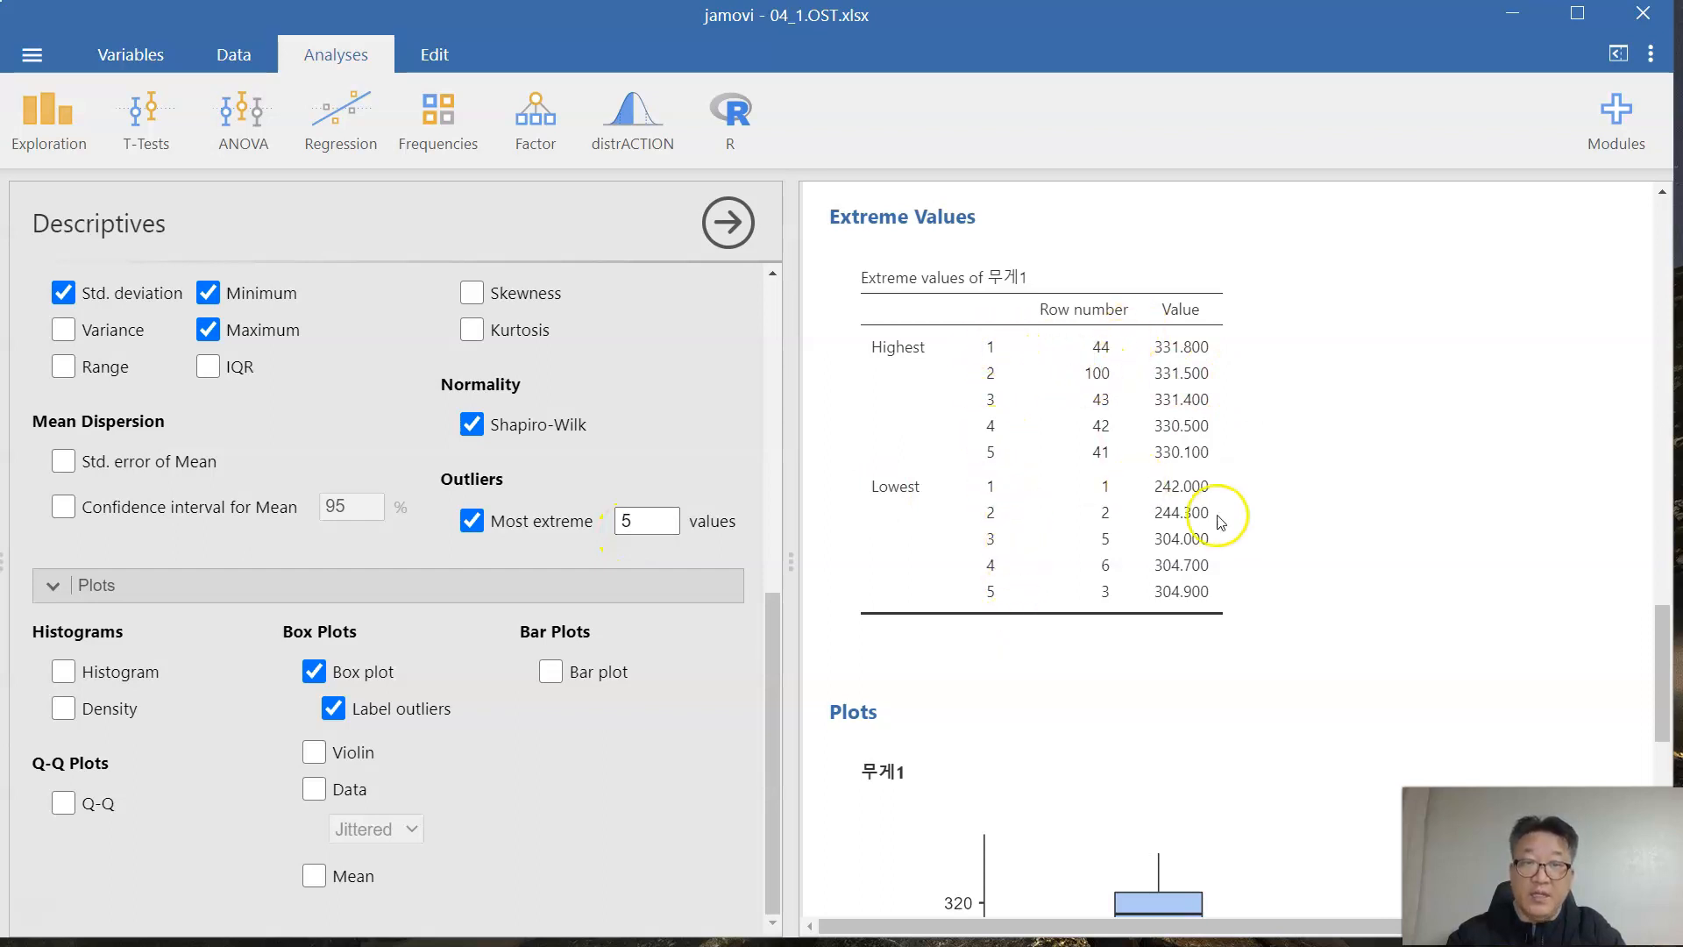
scroll(1223, 517, down, 5)
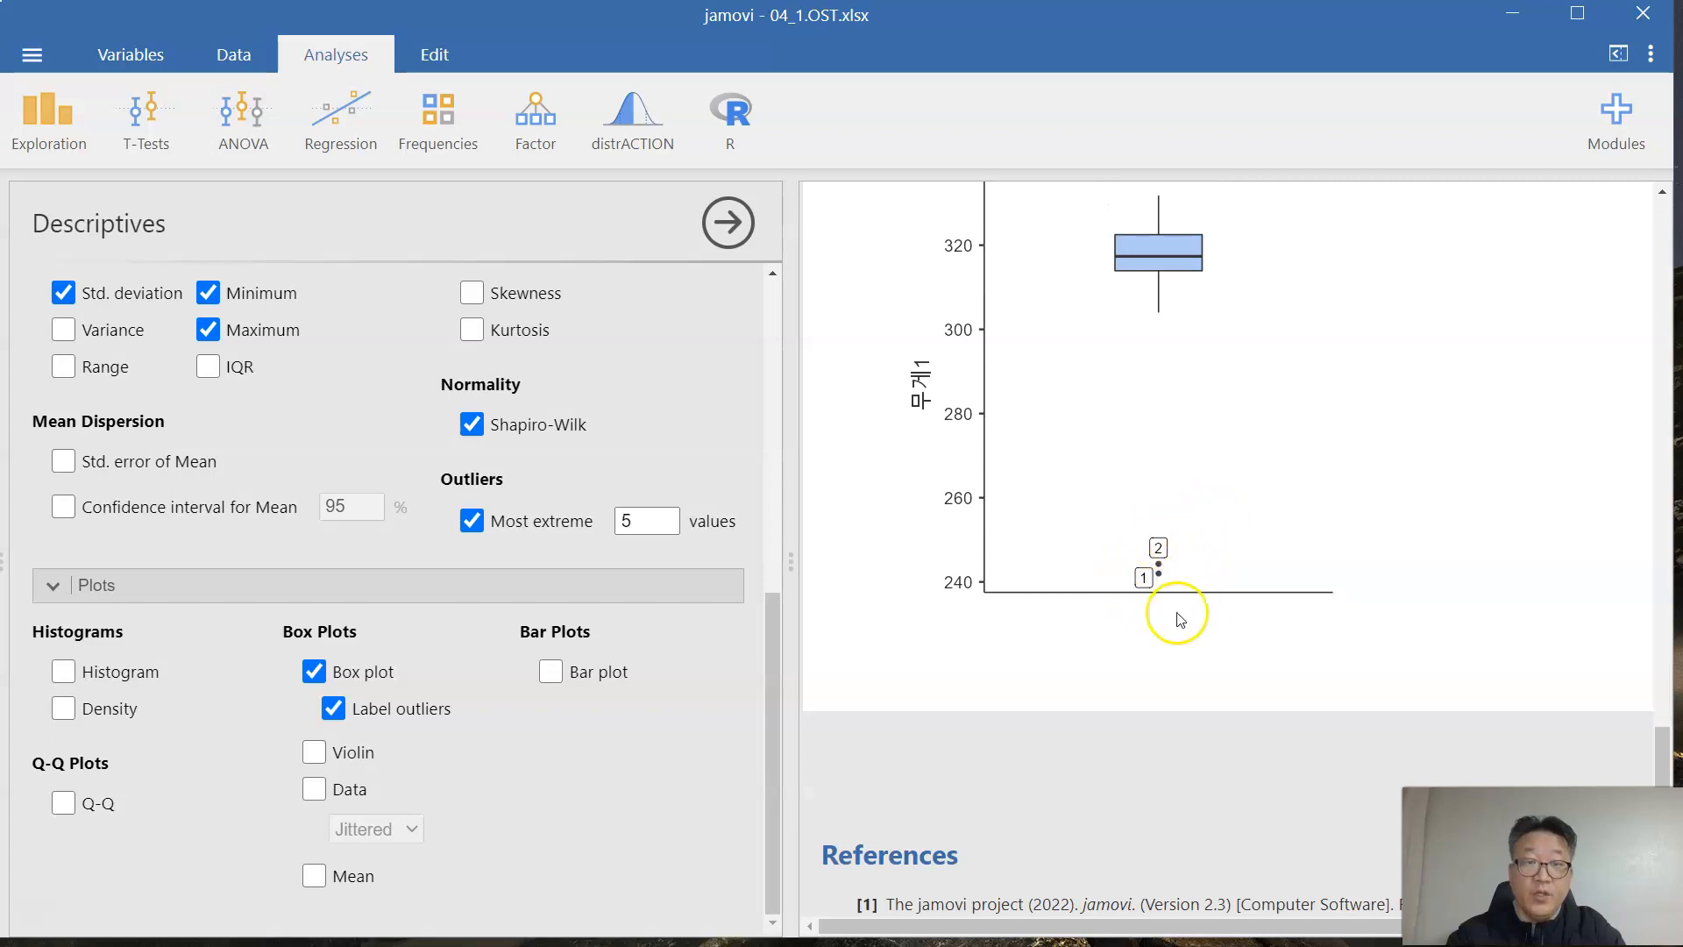
scroll(1221, 544, up, 4)
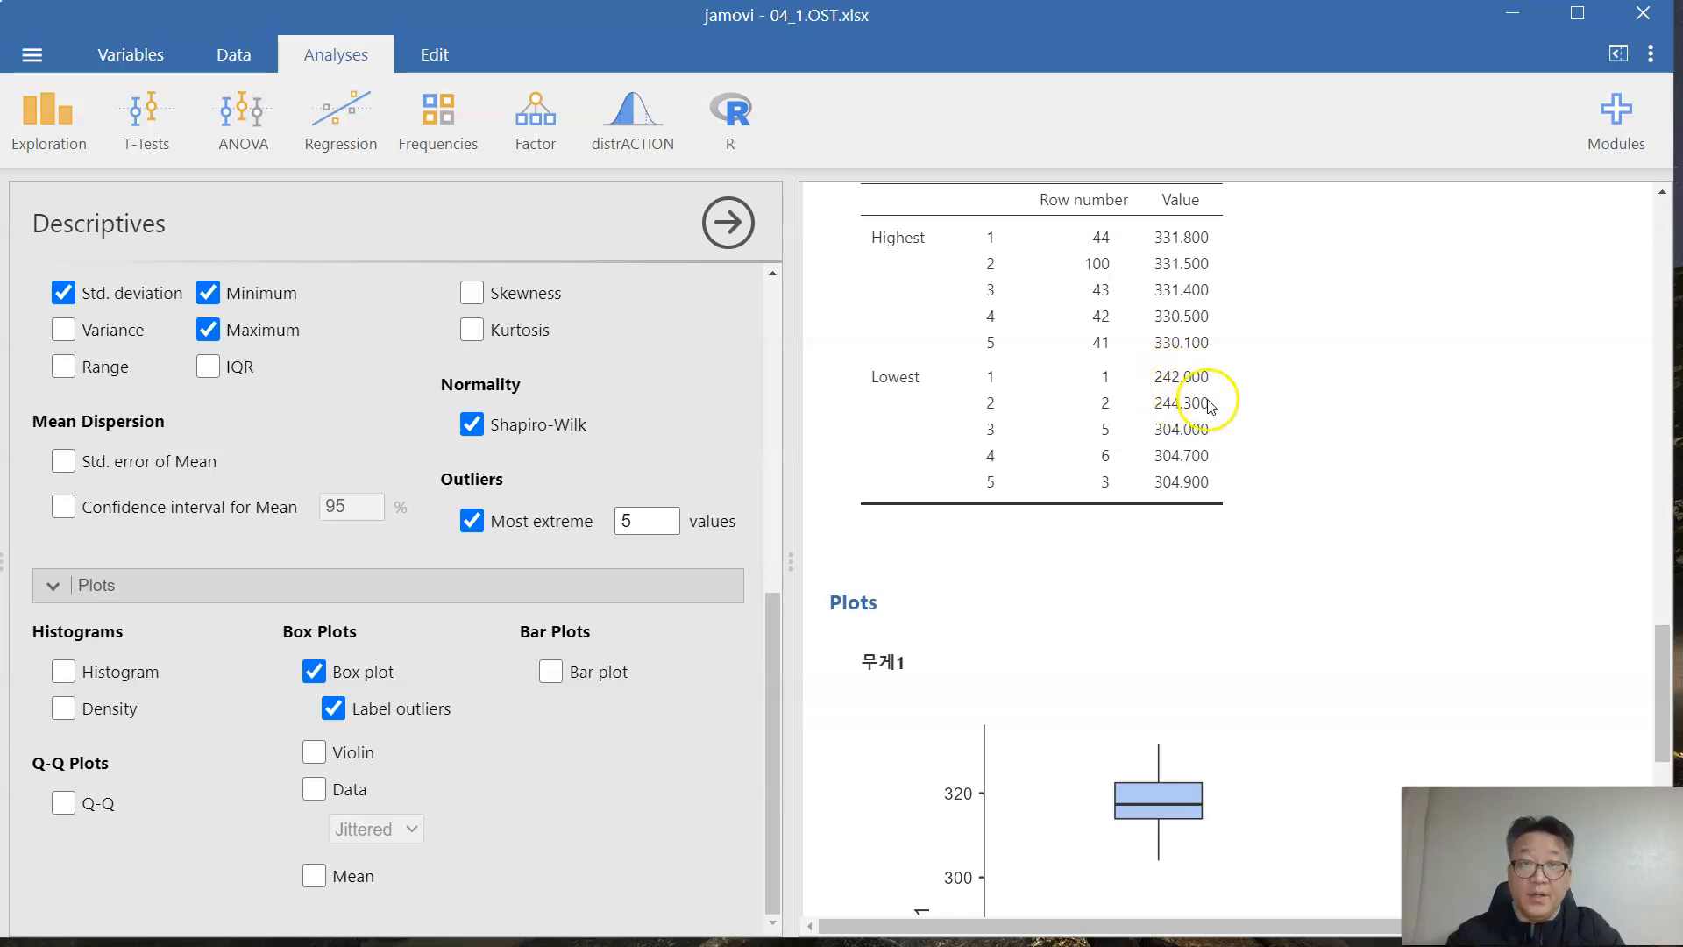
Step: Add a row filter that keeps only the rows where 무게1 > 250
scroll(1182, 386, down, 3)
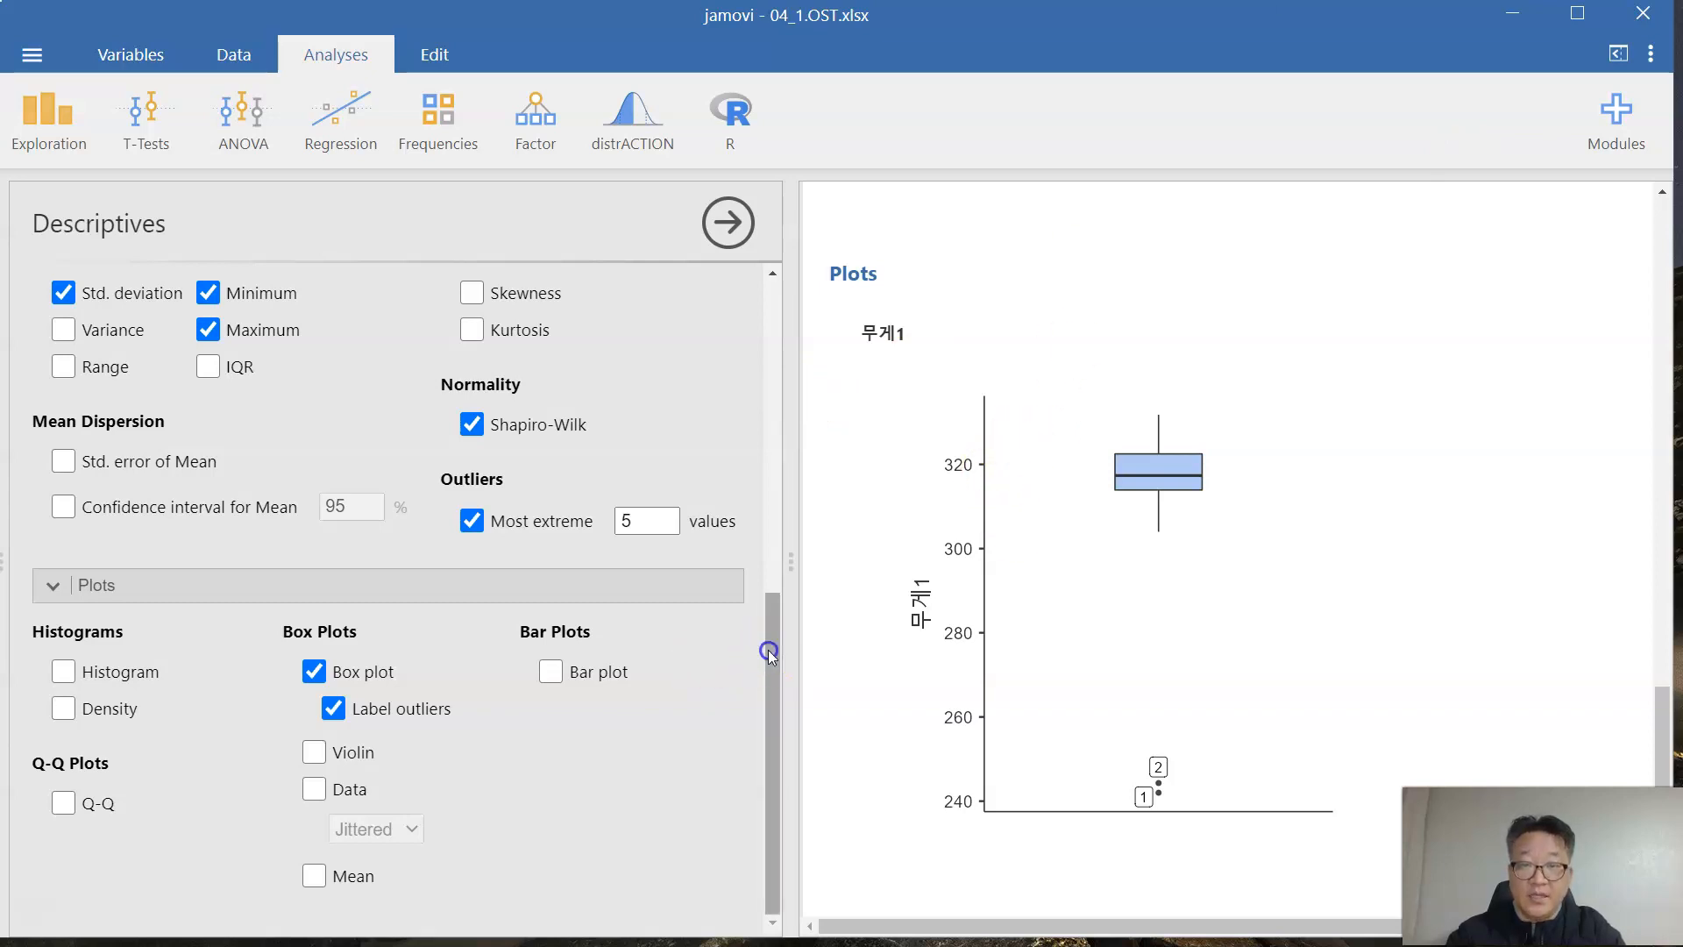
drag(769, 653, 768, 342)
click(232, 63)
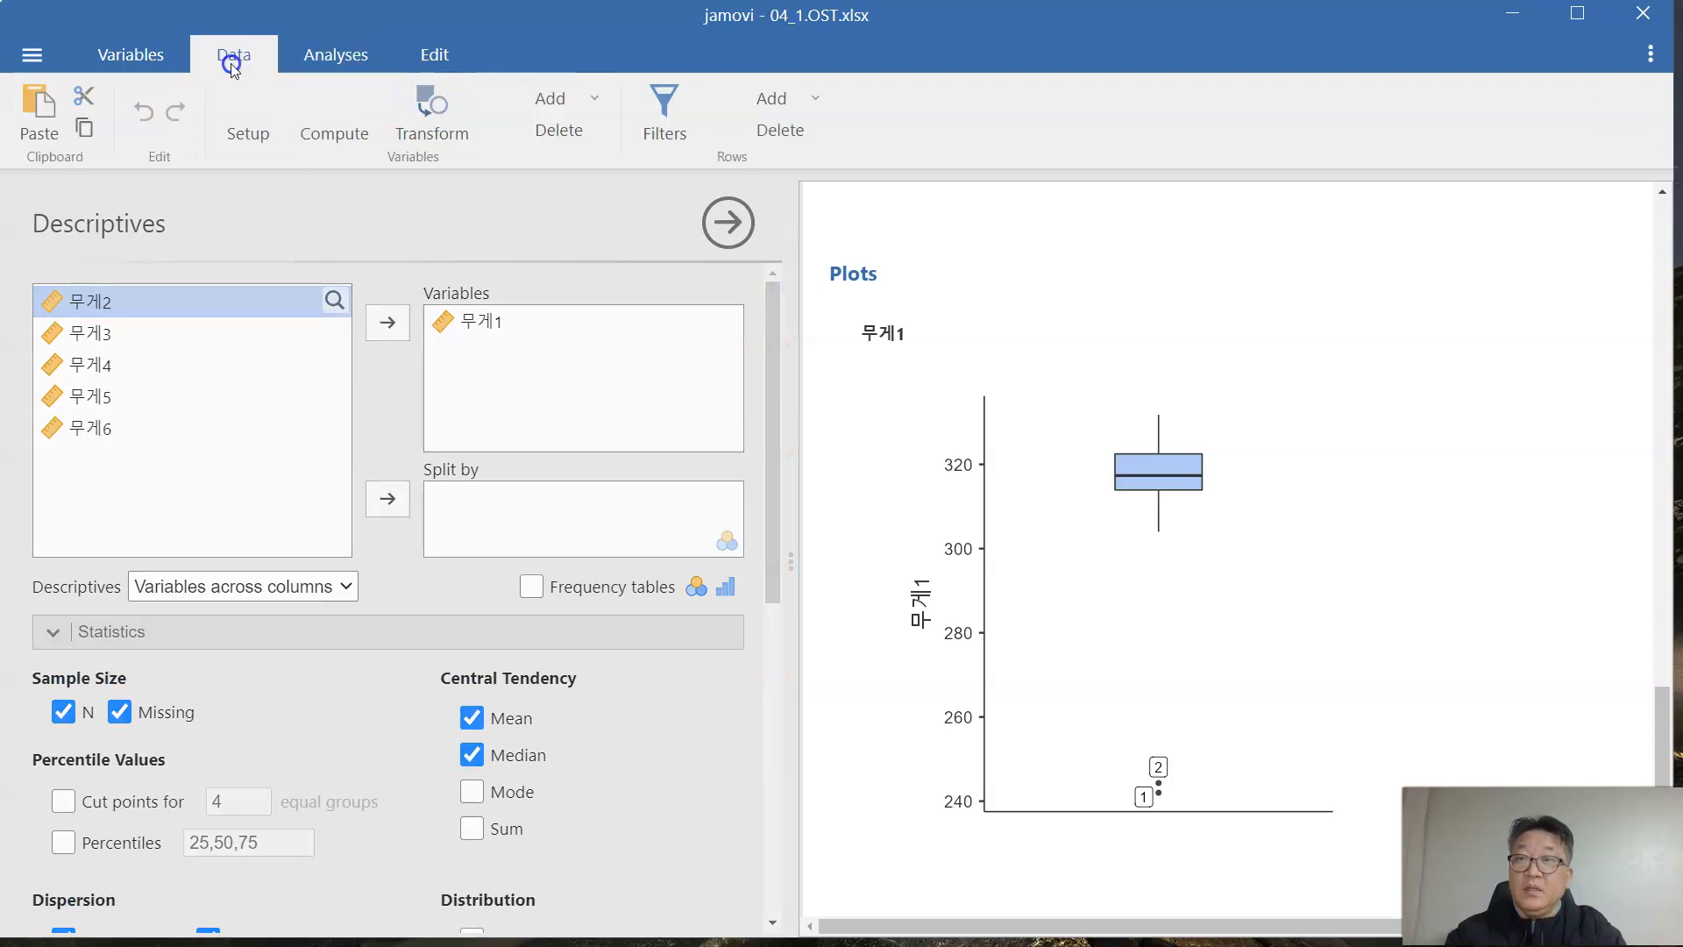
click(664, 106)
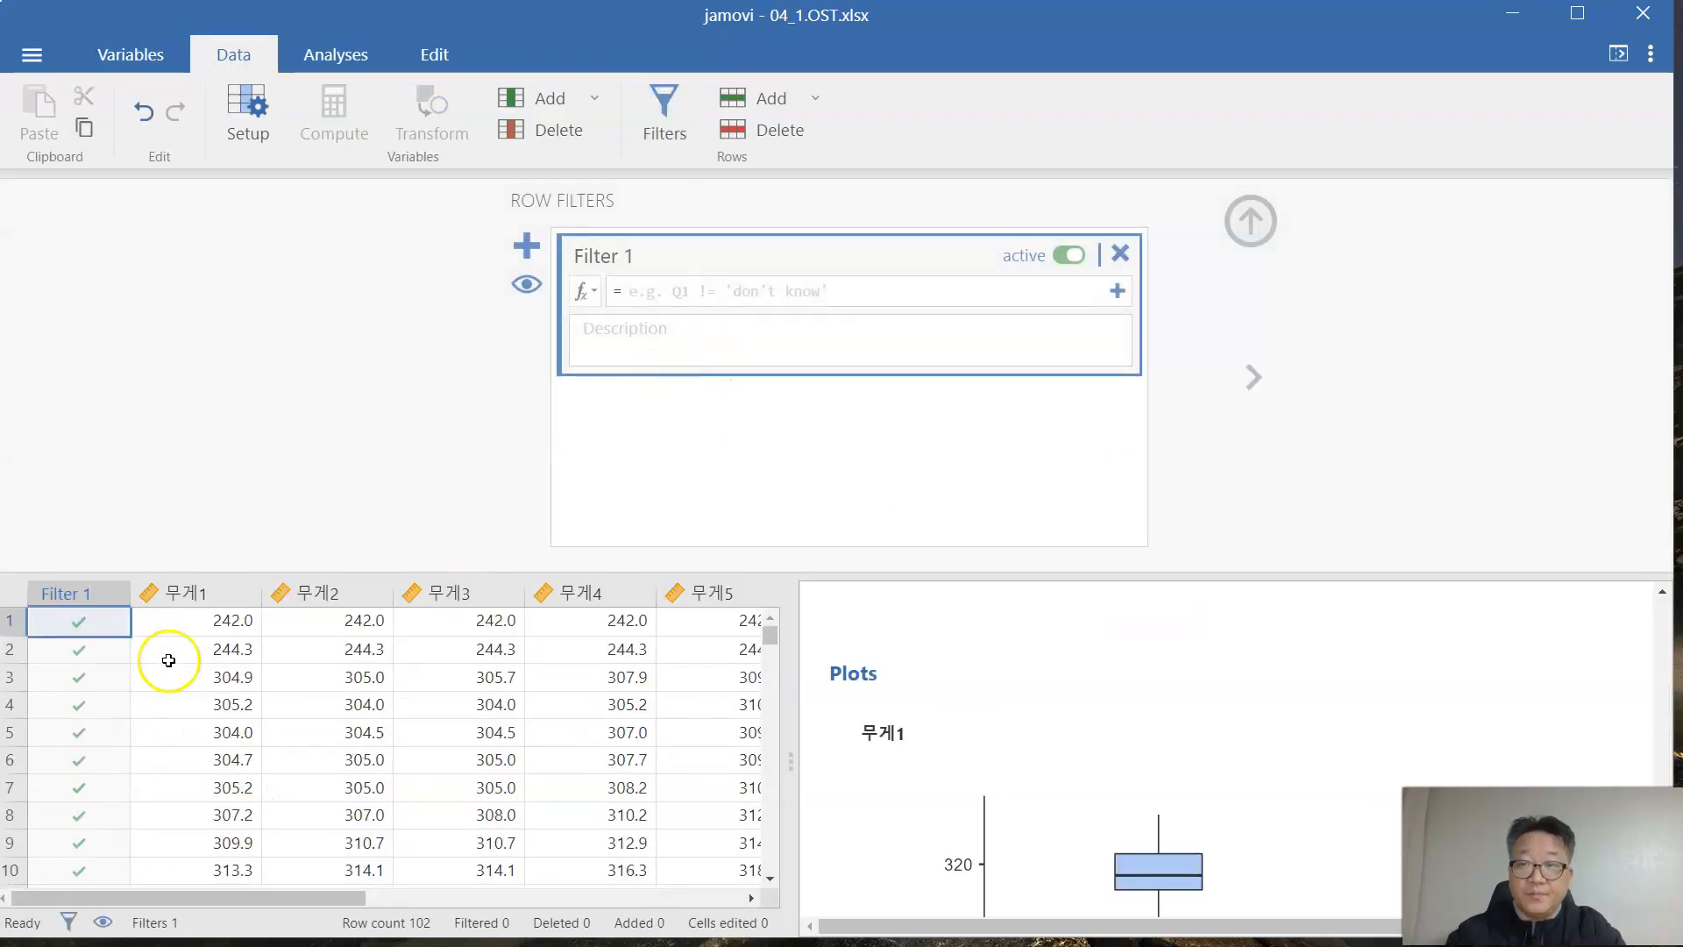
click(582, 291)
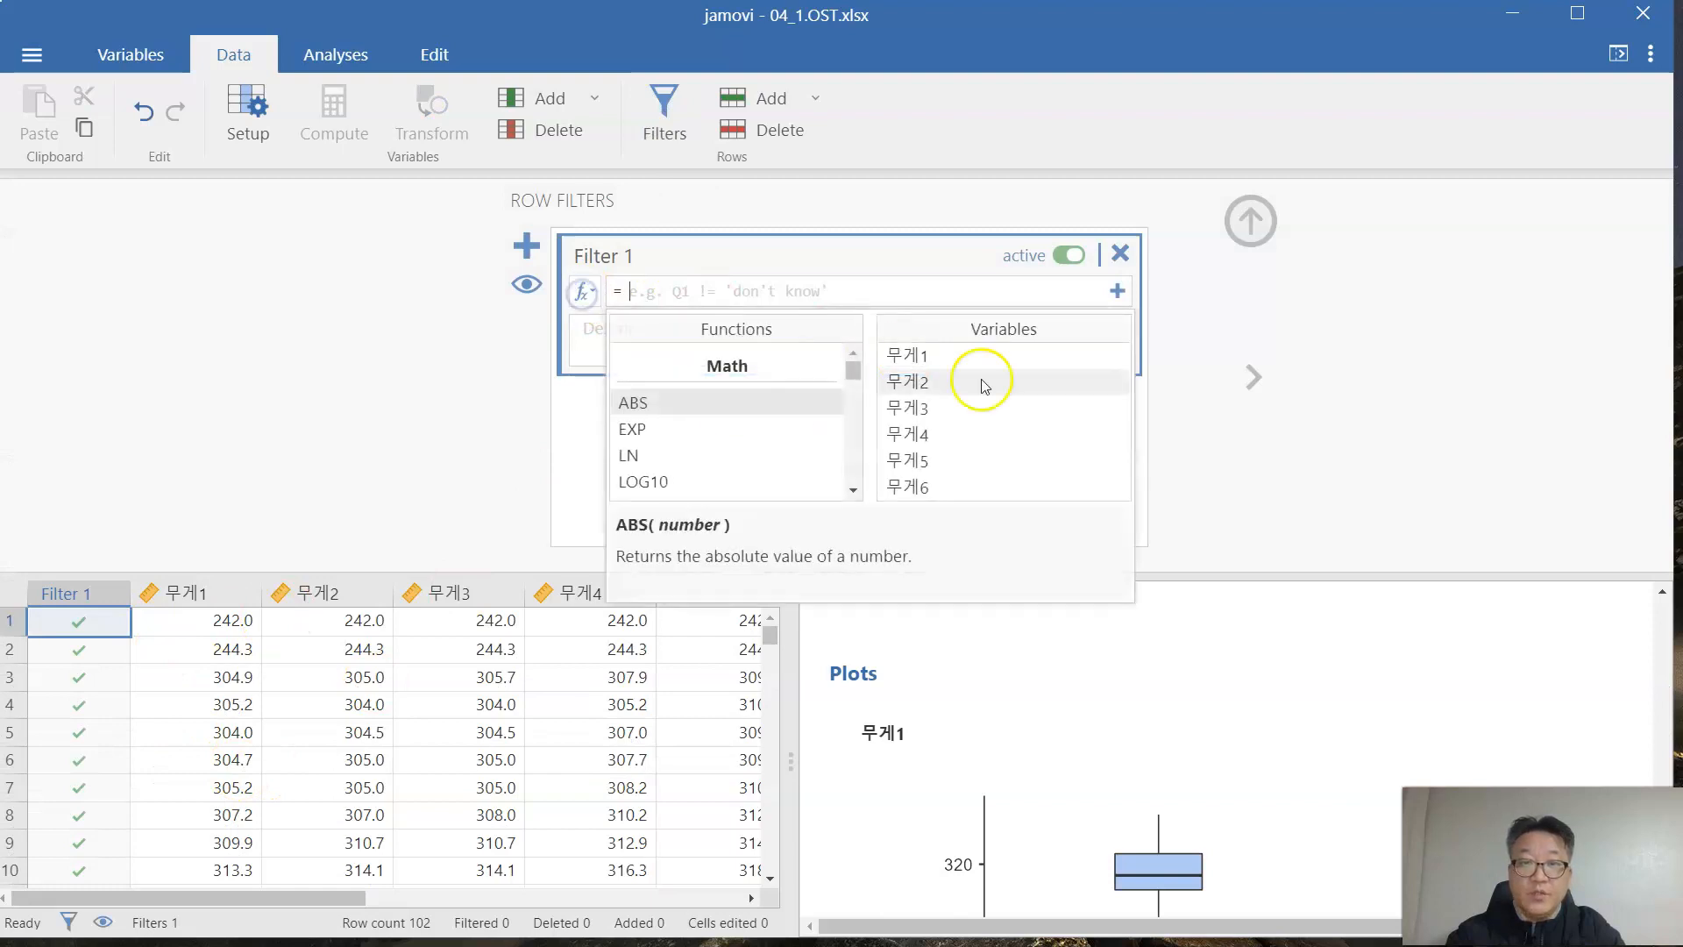
double_click(932, 367)
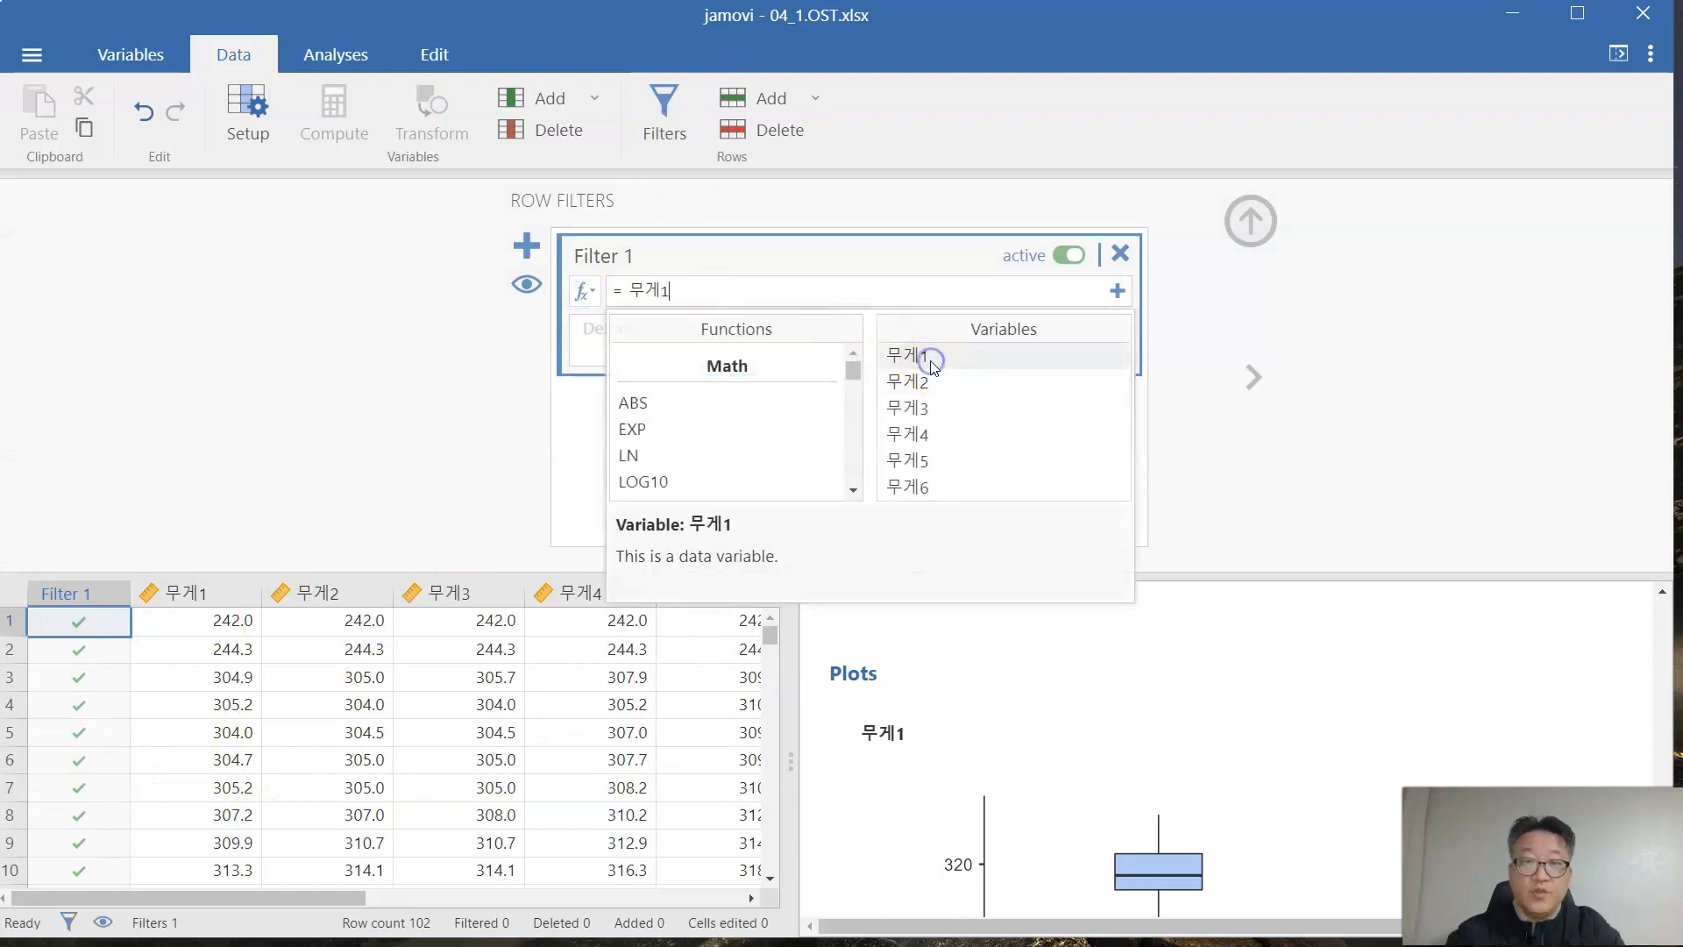
click(730, 291)
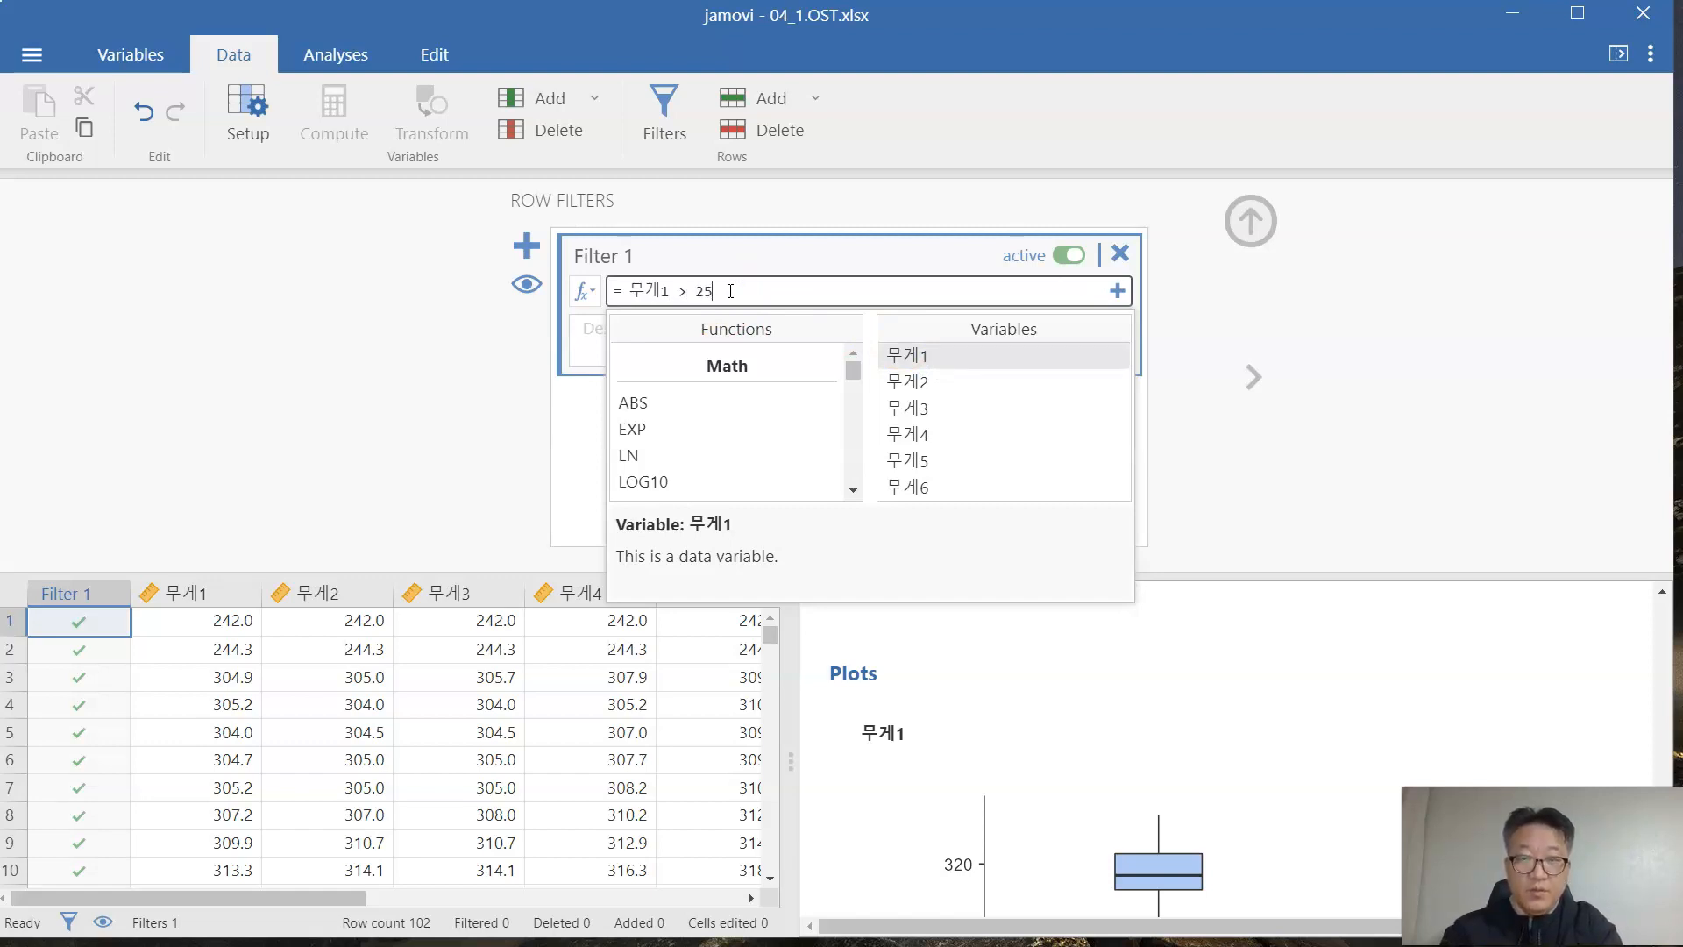
key(Return)
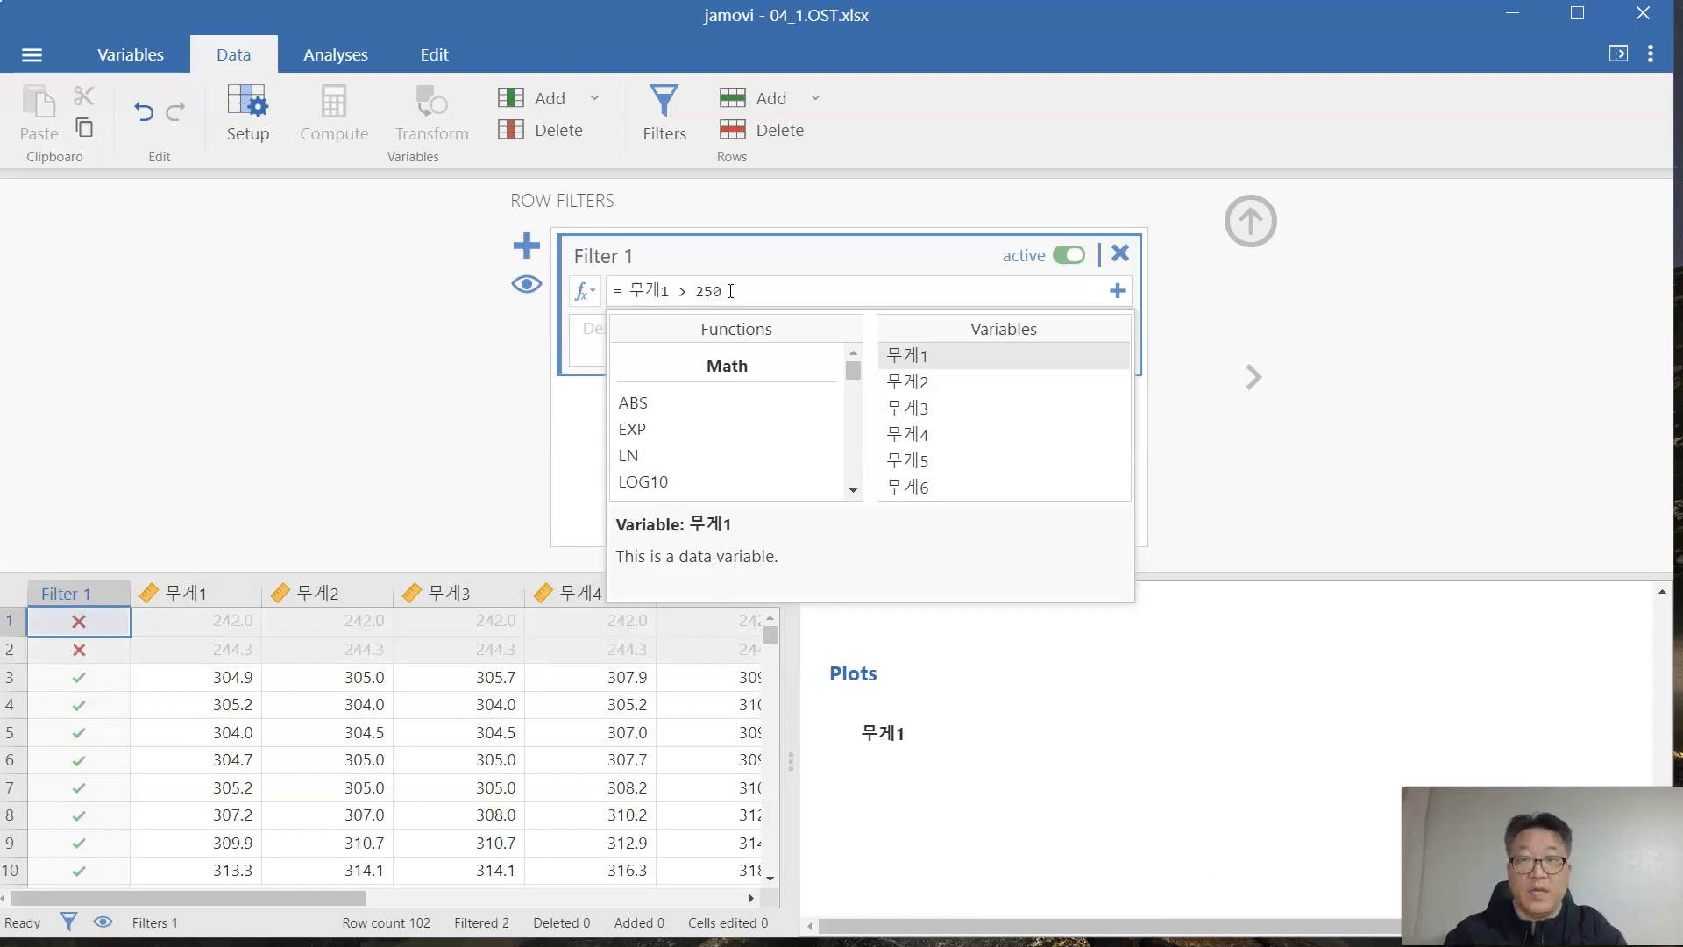
click(1394, 330)
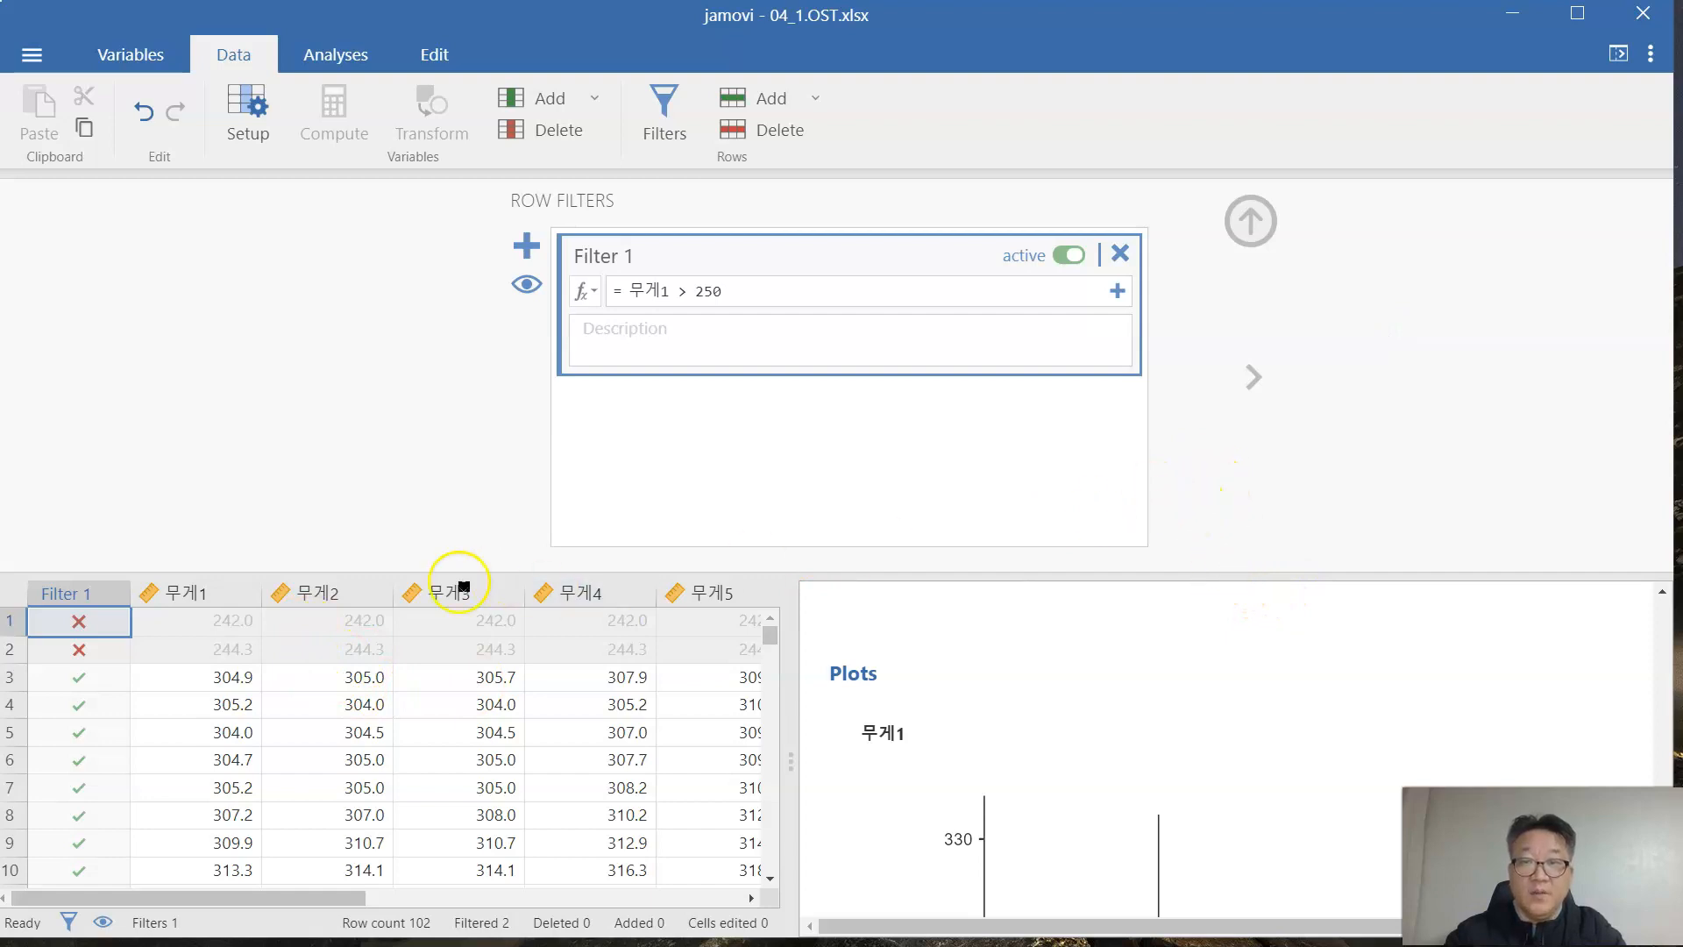
Step: Delete the two filtered-out rows, 1 and 2, from the data and close the variable setup
drag(7, 622, 7, 647)
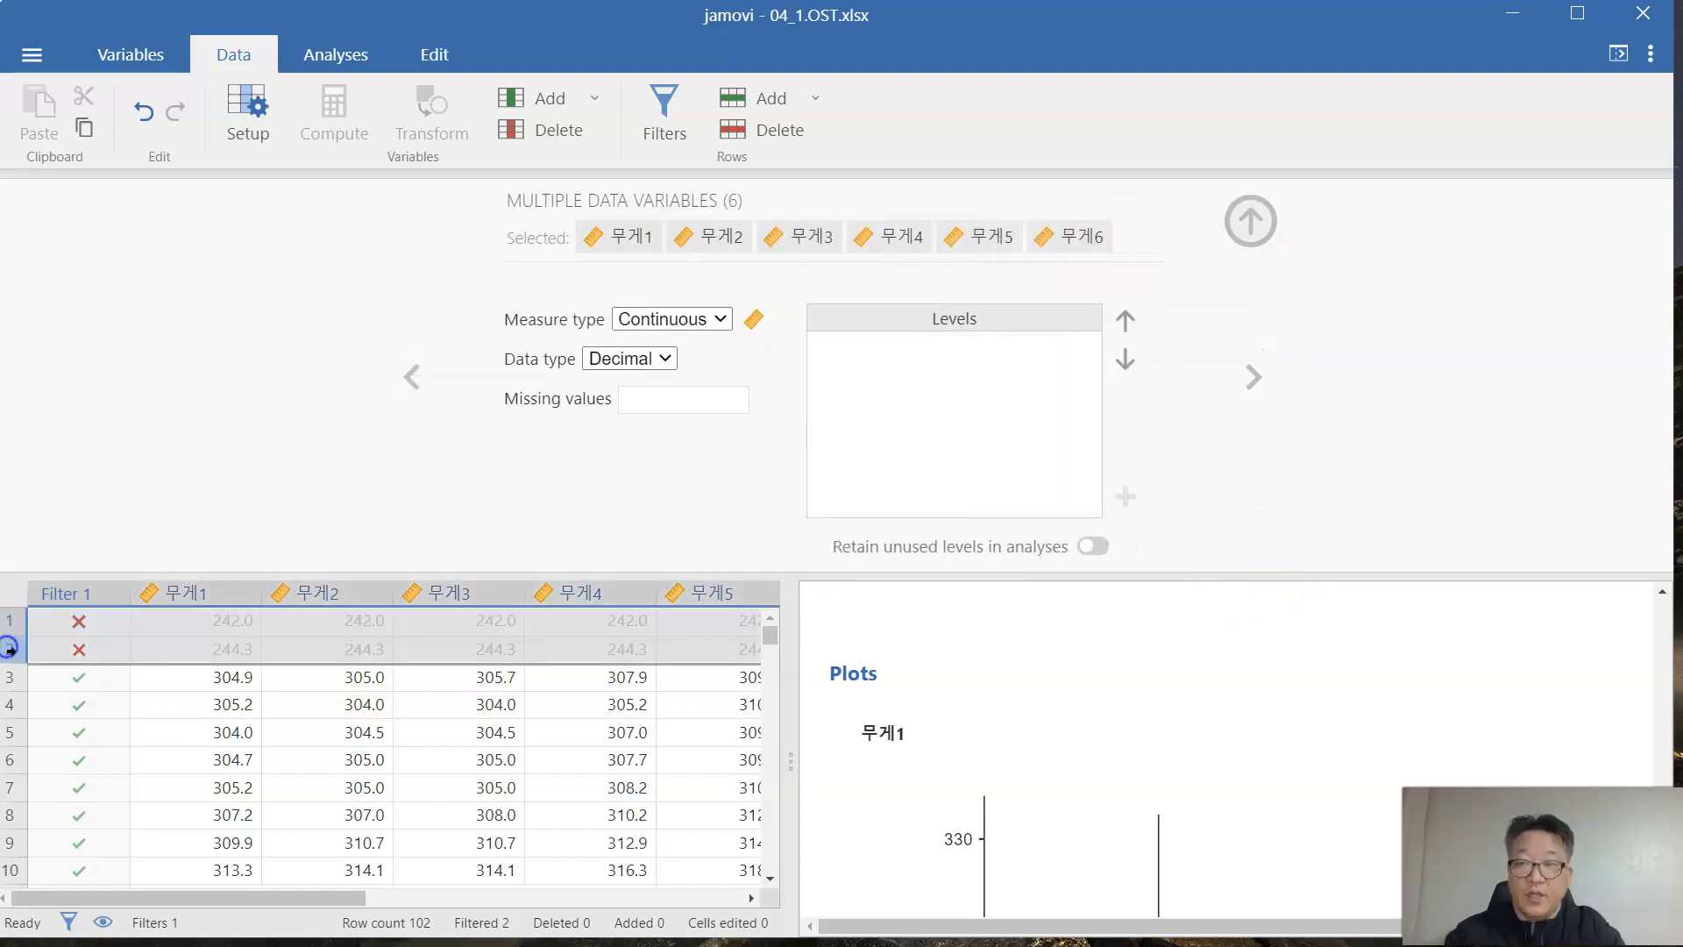
right_click(9, 649)
click(130, 822)
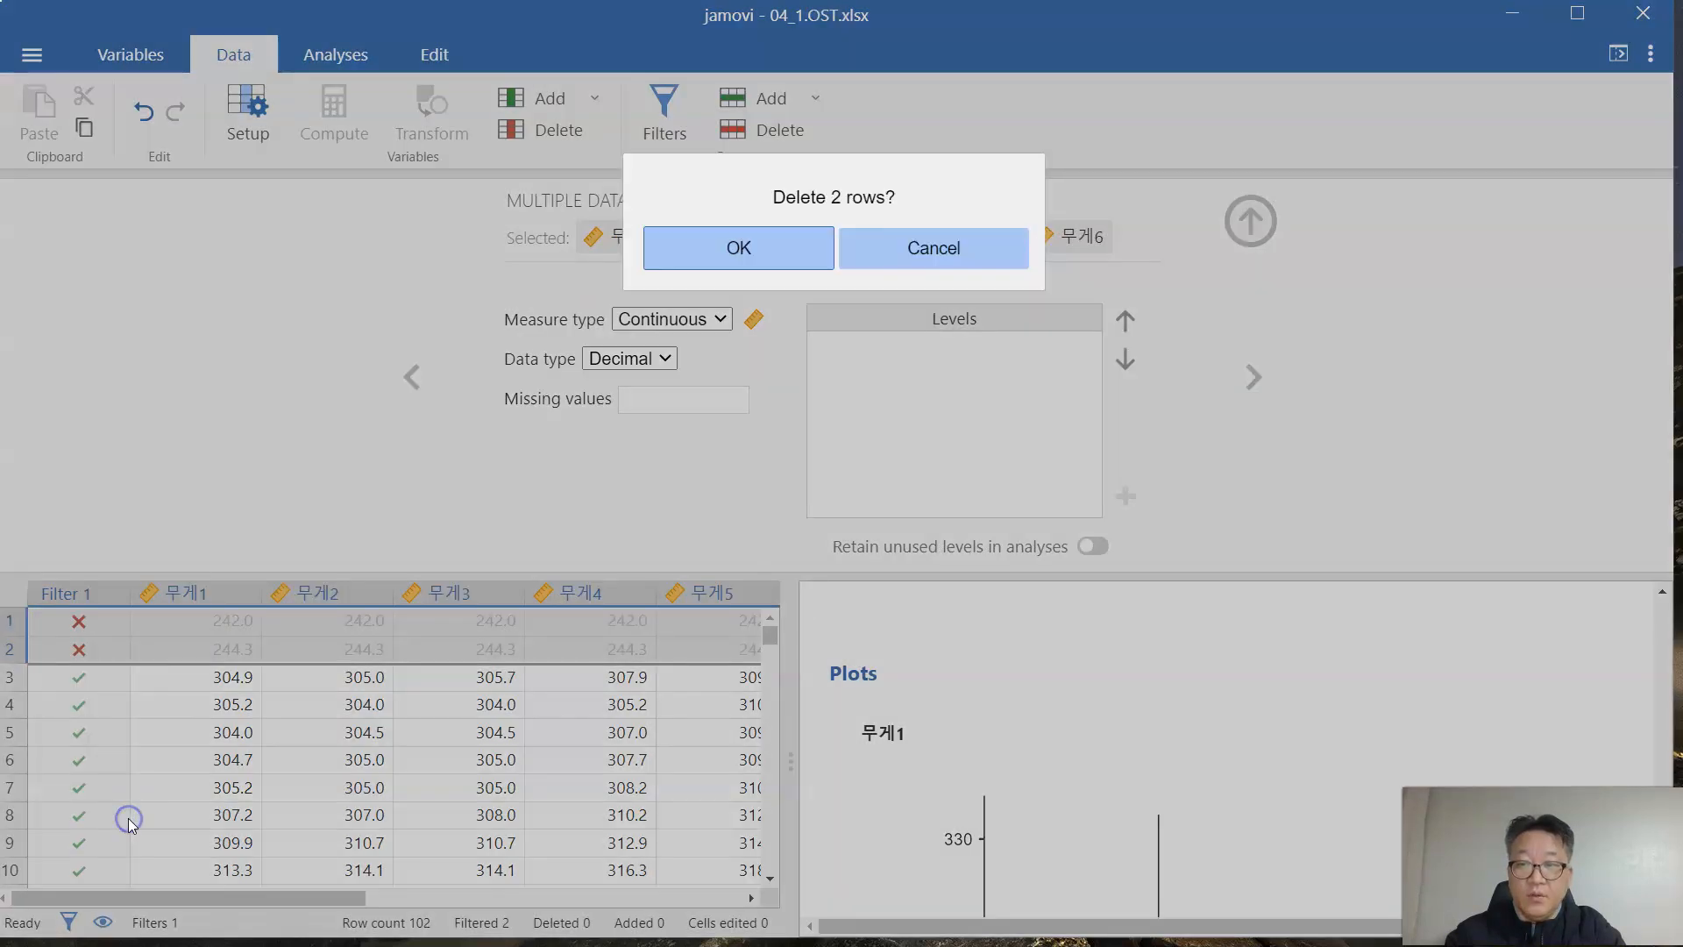
click(793, 233)
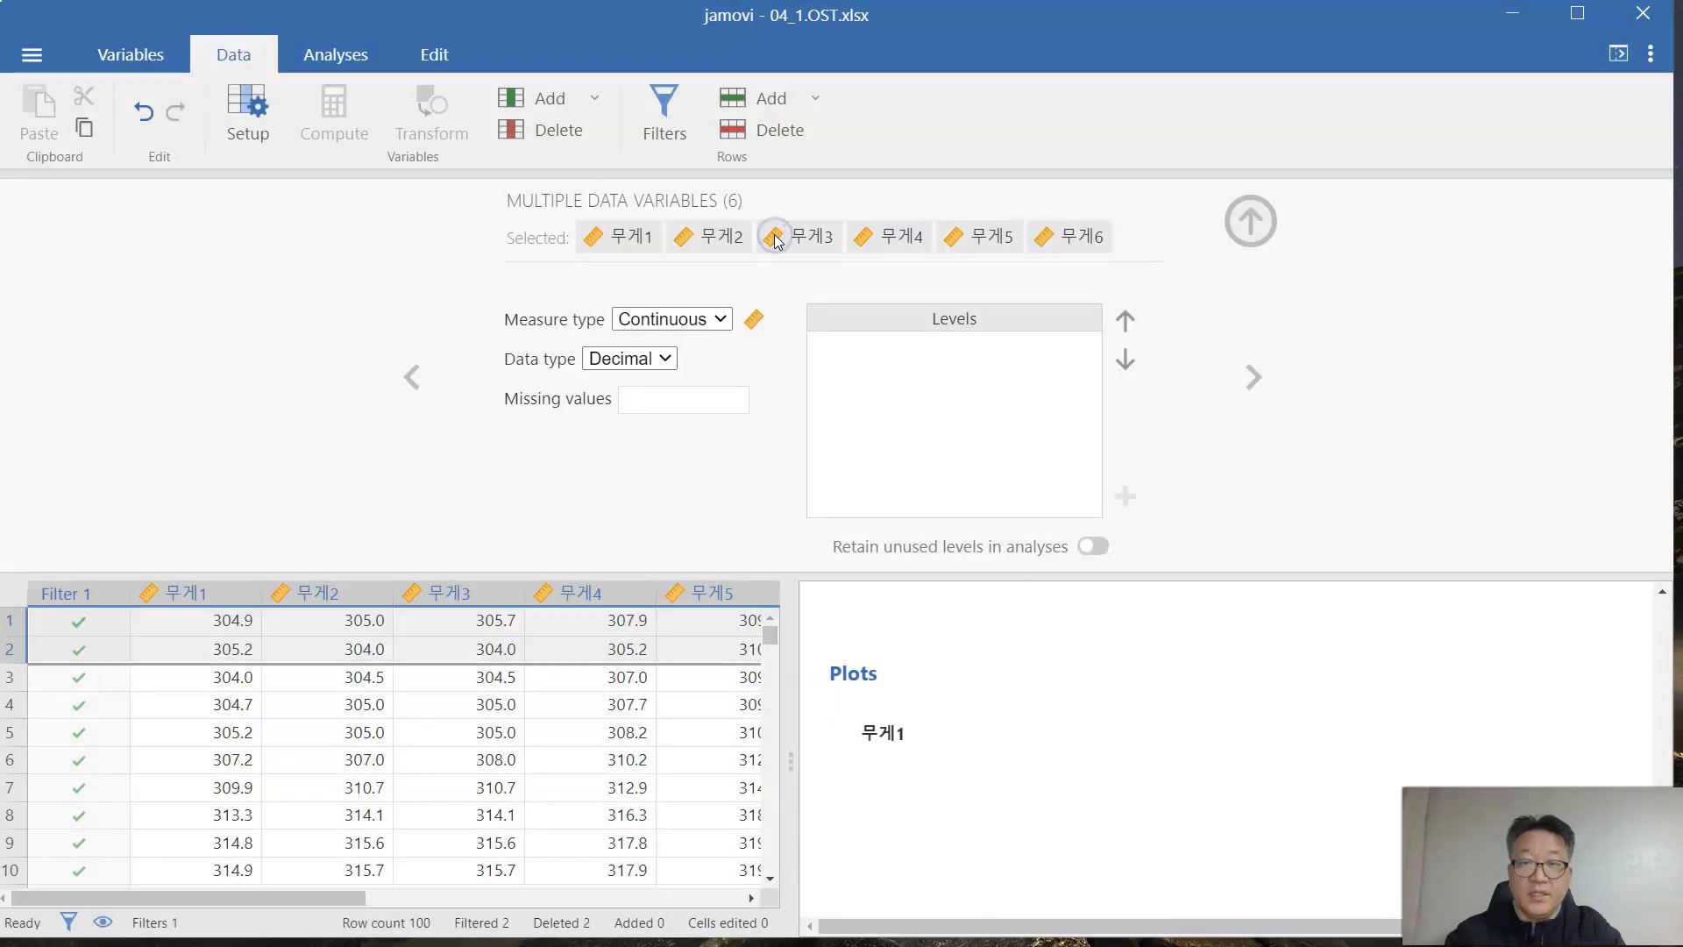
click(1255, 227)
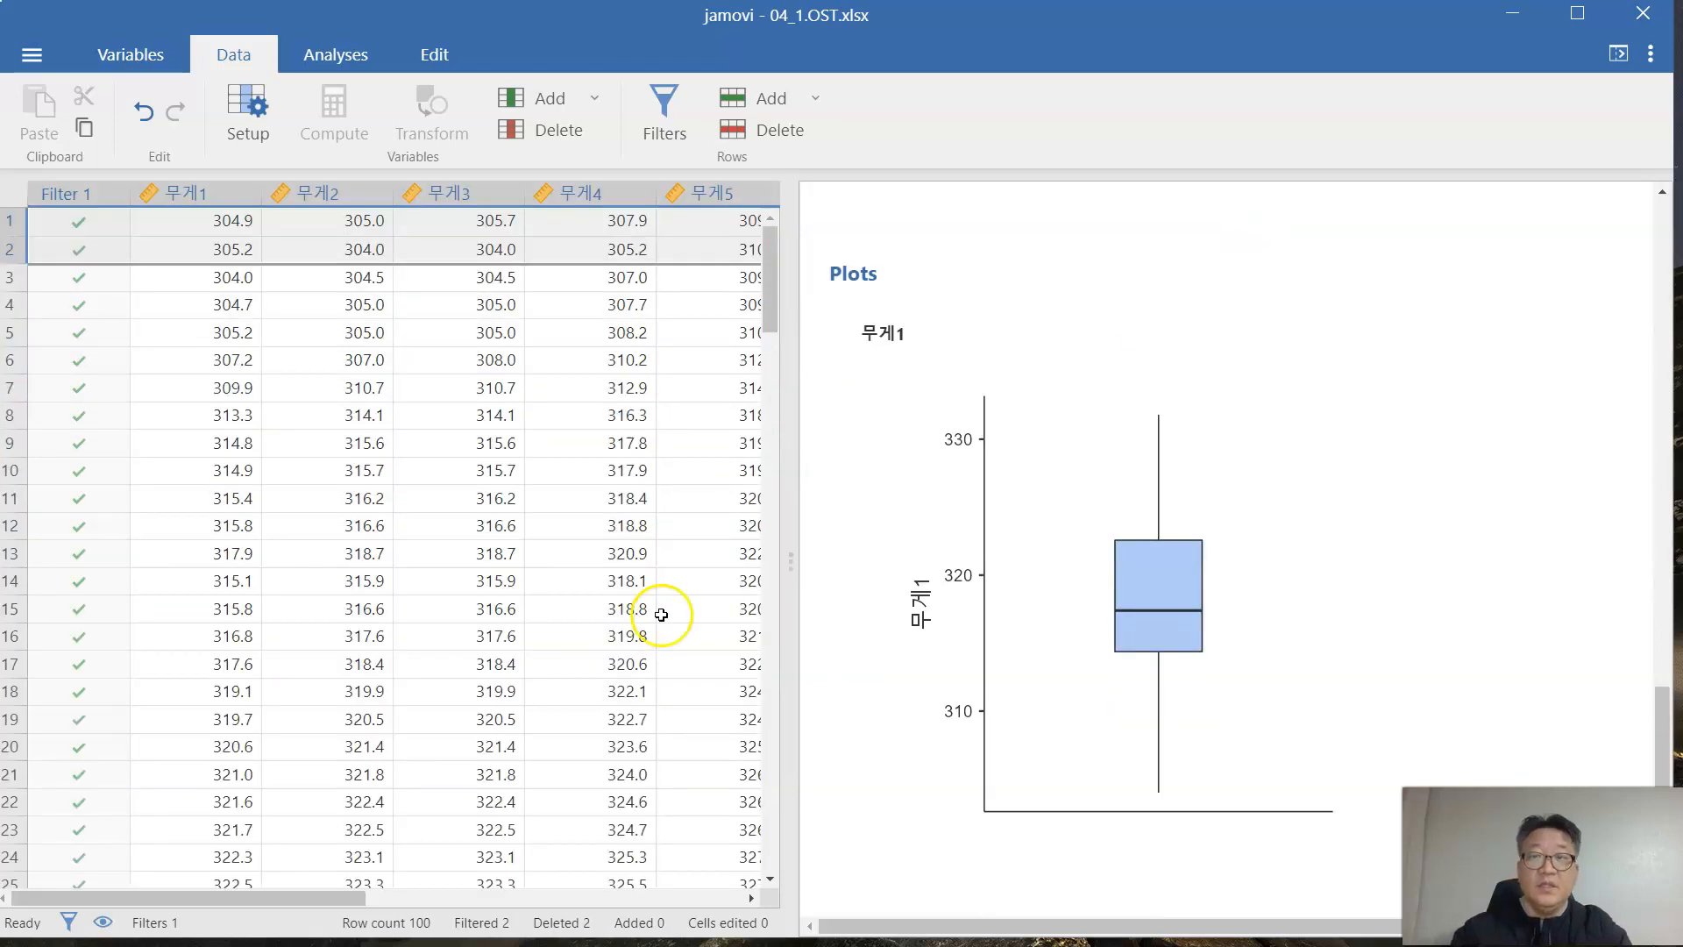
Step: Review the updated t-test, normality, descriptives and Q-Q plot results of 무게1, along with the extreme values and box plot
click(1464, 383)
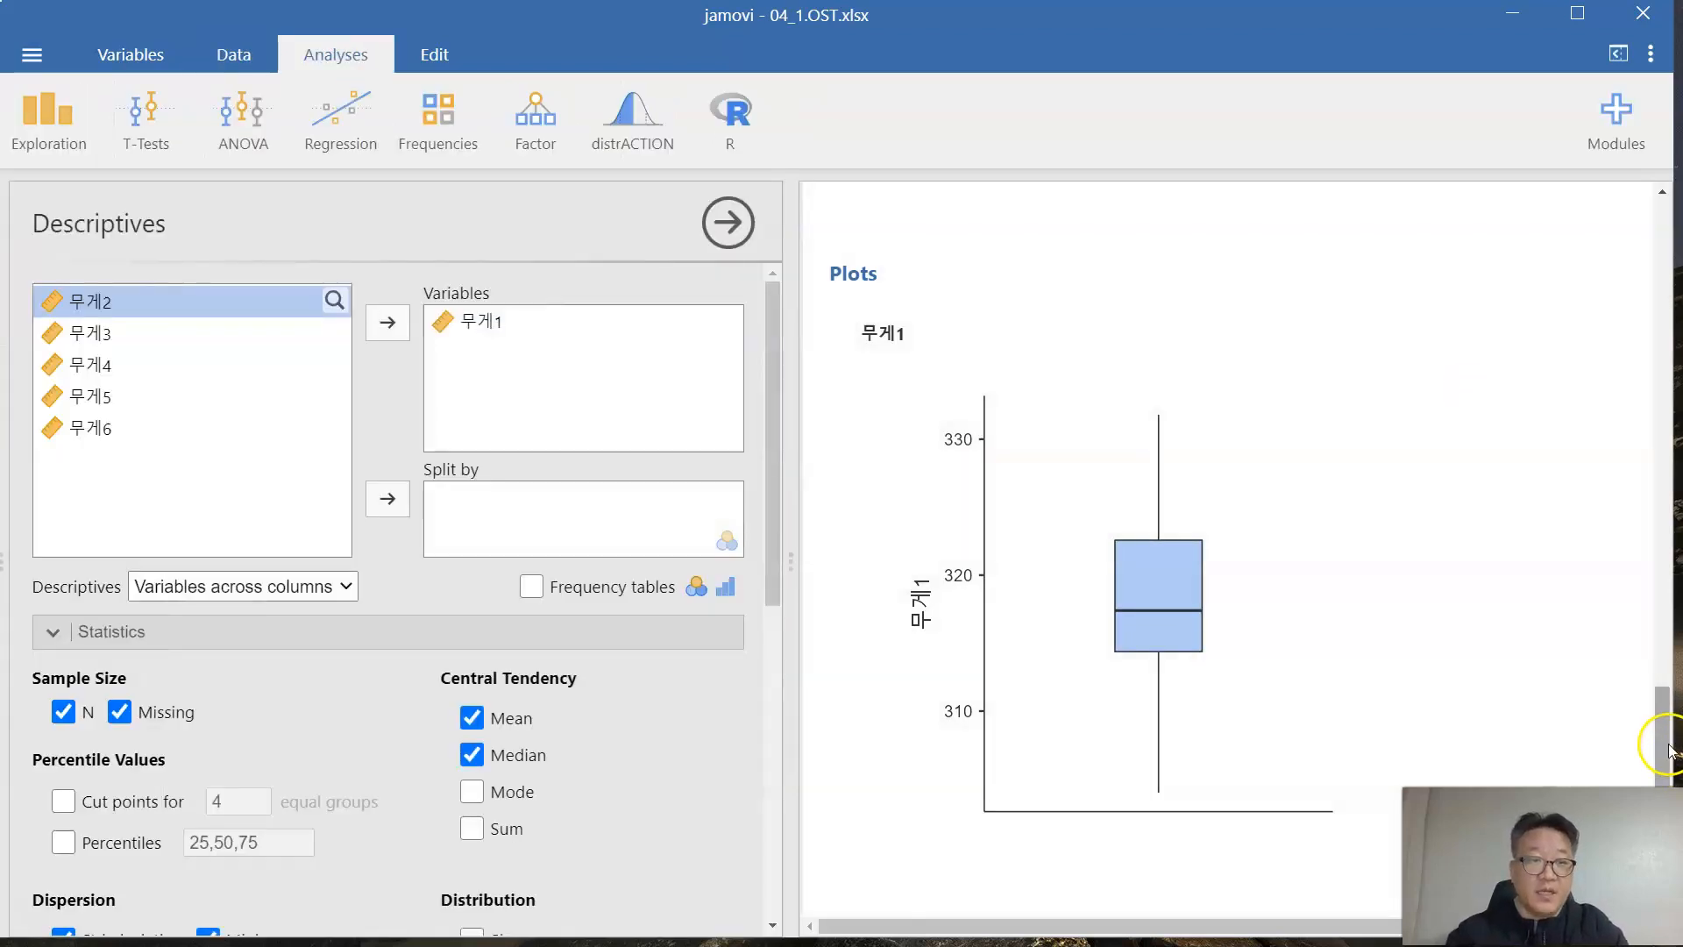
drag(1660, 736, 1632, 191)
click(1172, 436)
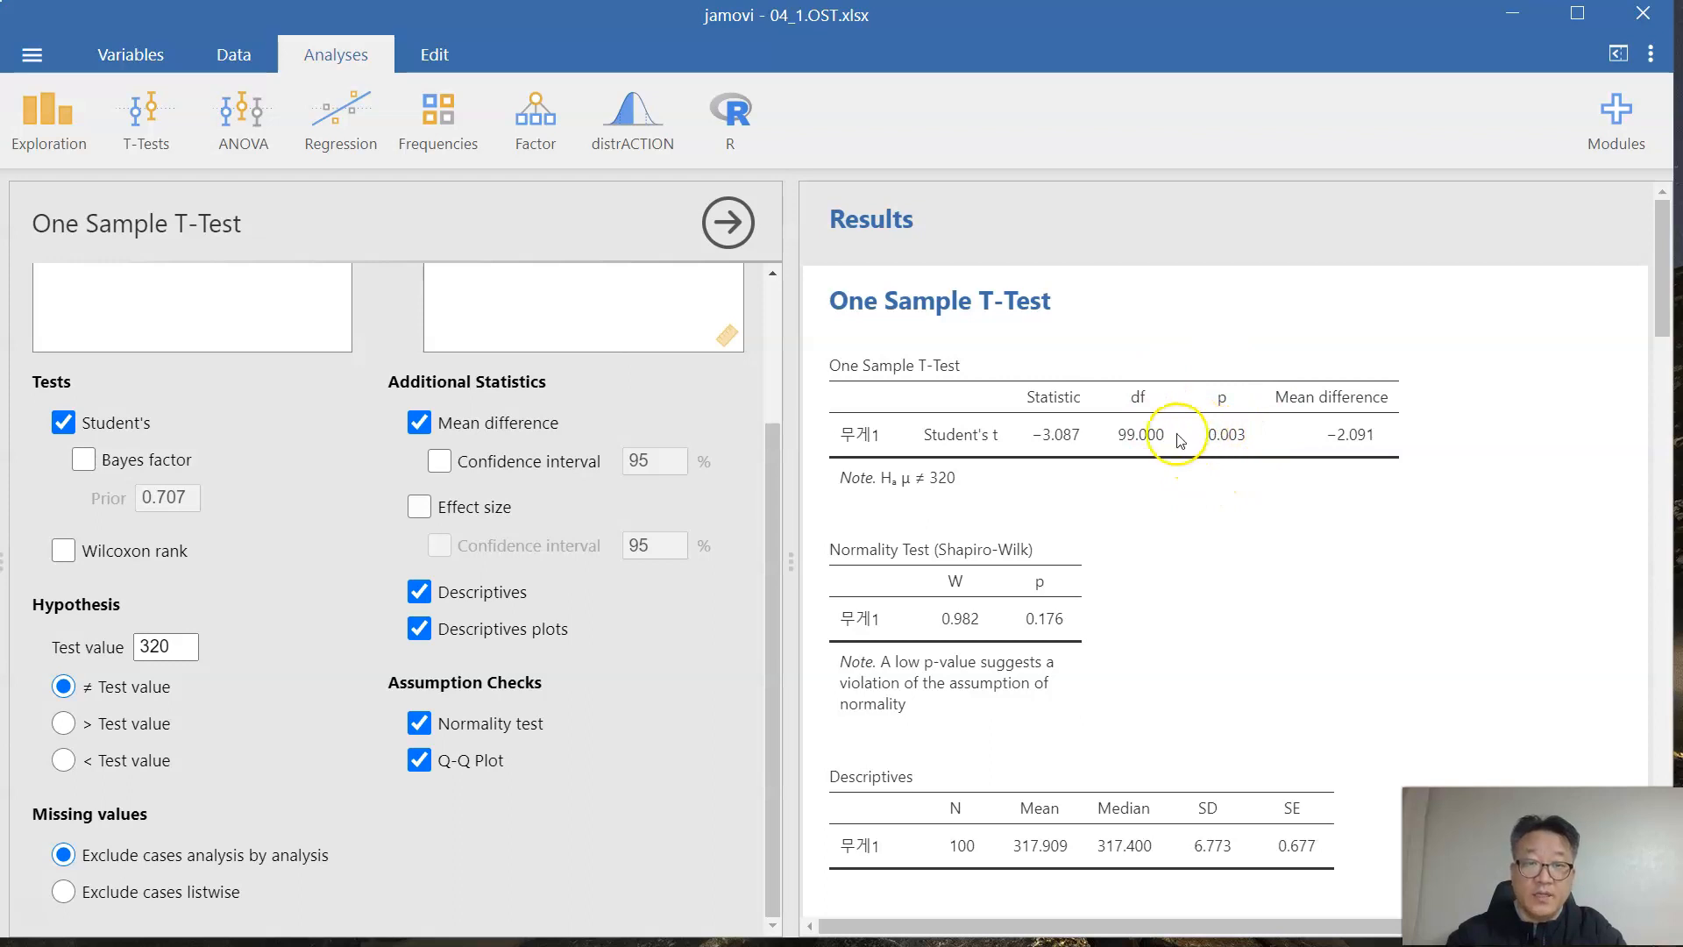
scroll(1161, 464, down, 1)
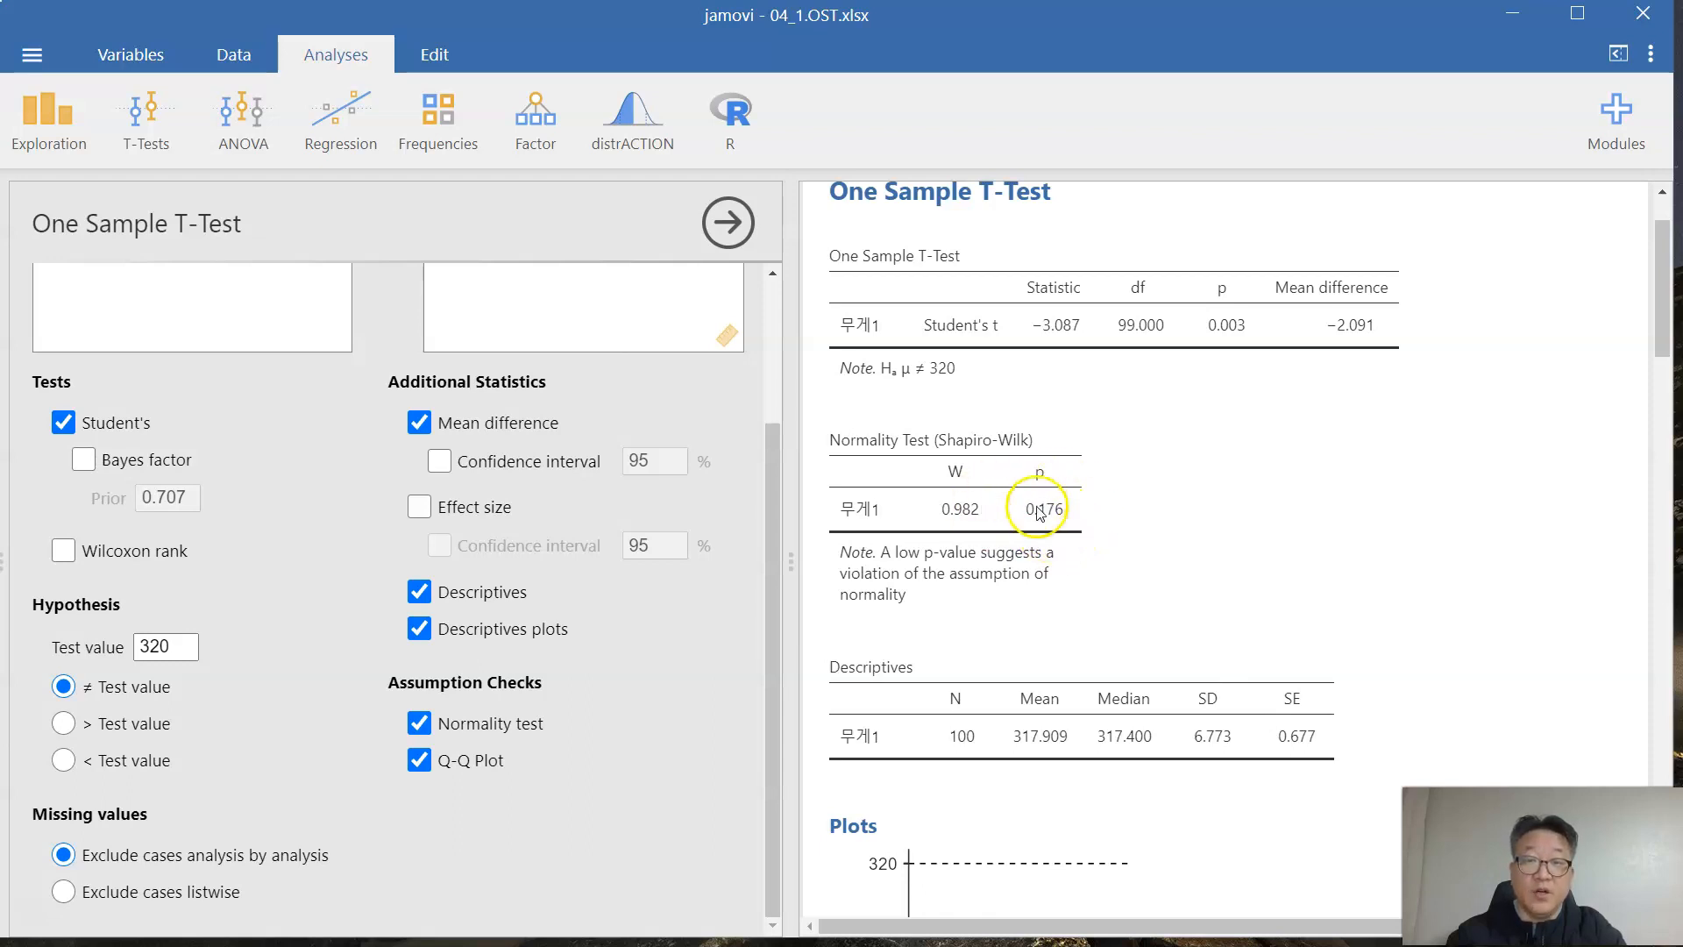
scroll(1111, 525, down, 1)
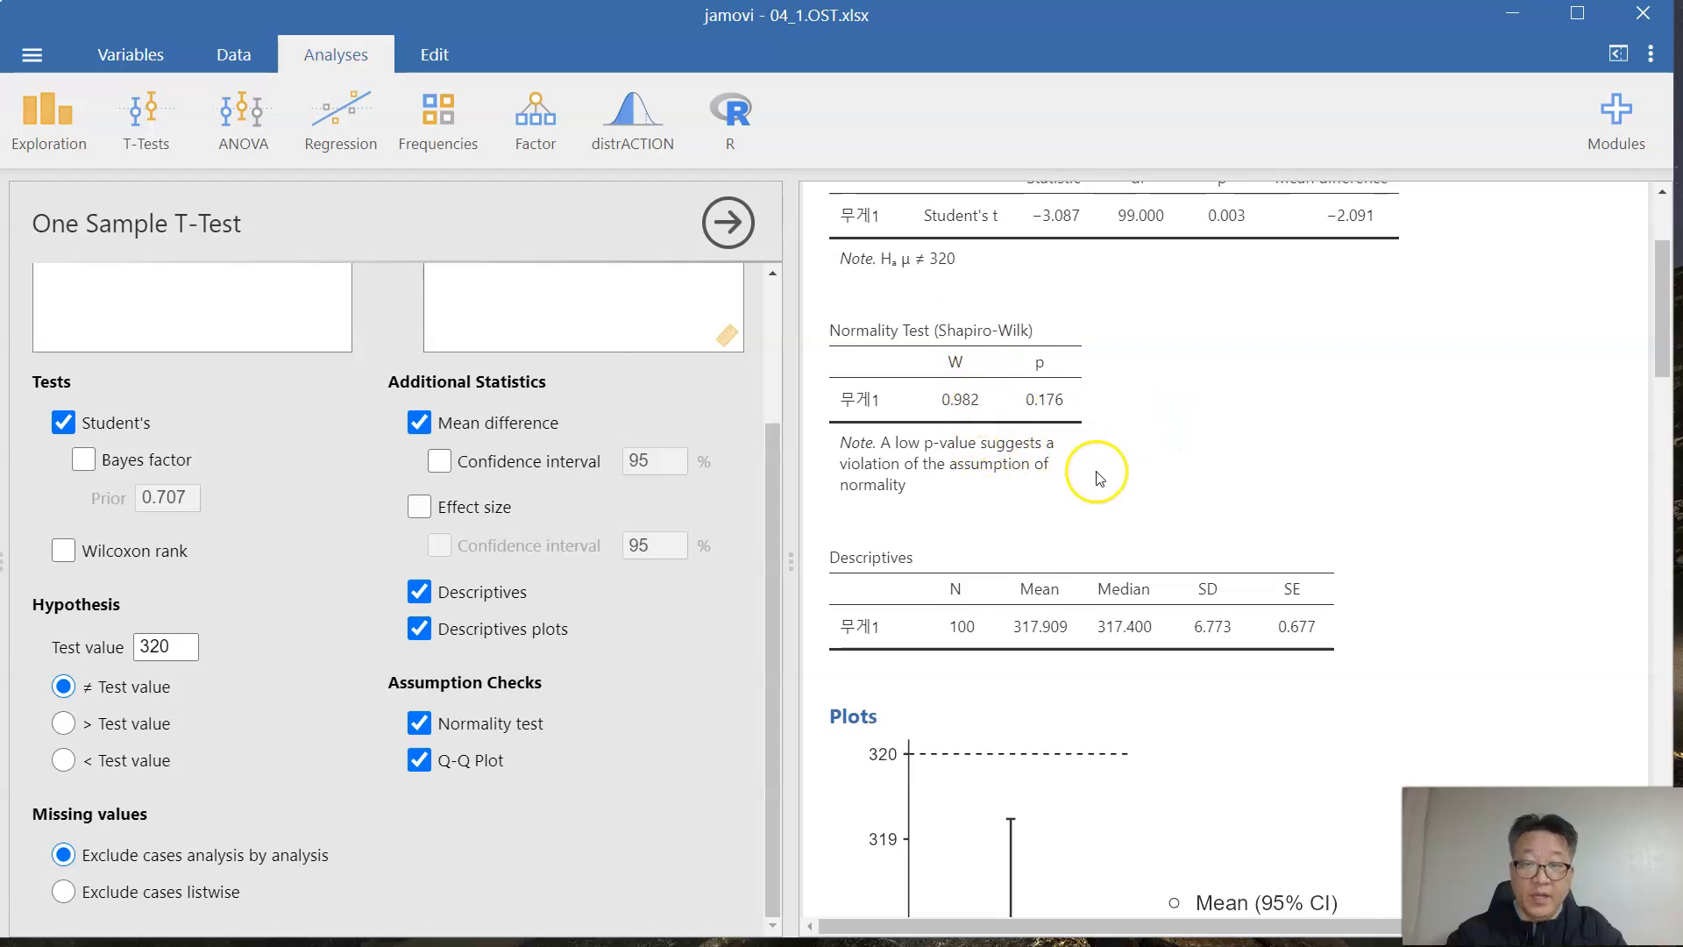
scroll(1052, 455, down, 3)
scroll(1053, 455, down, 9)
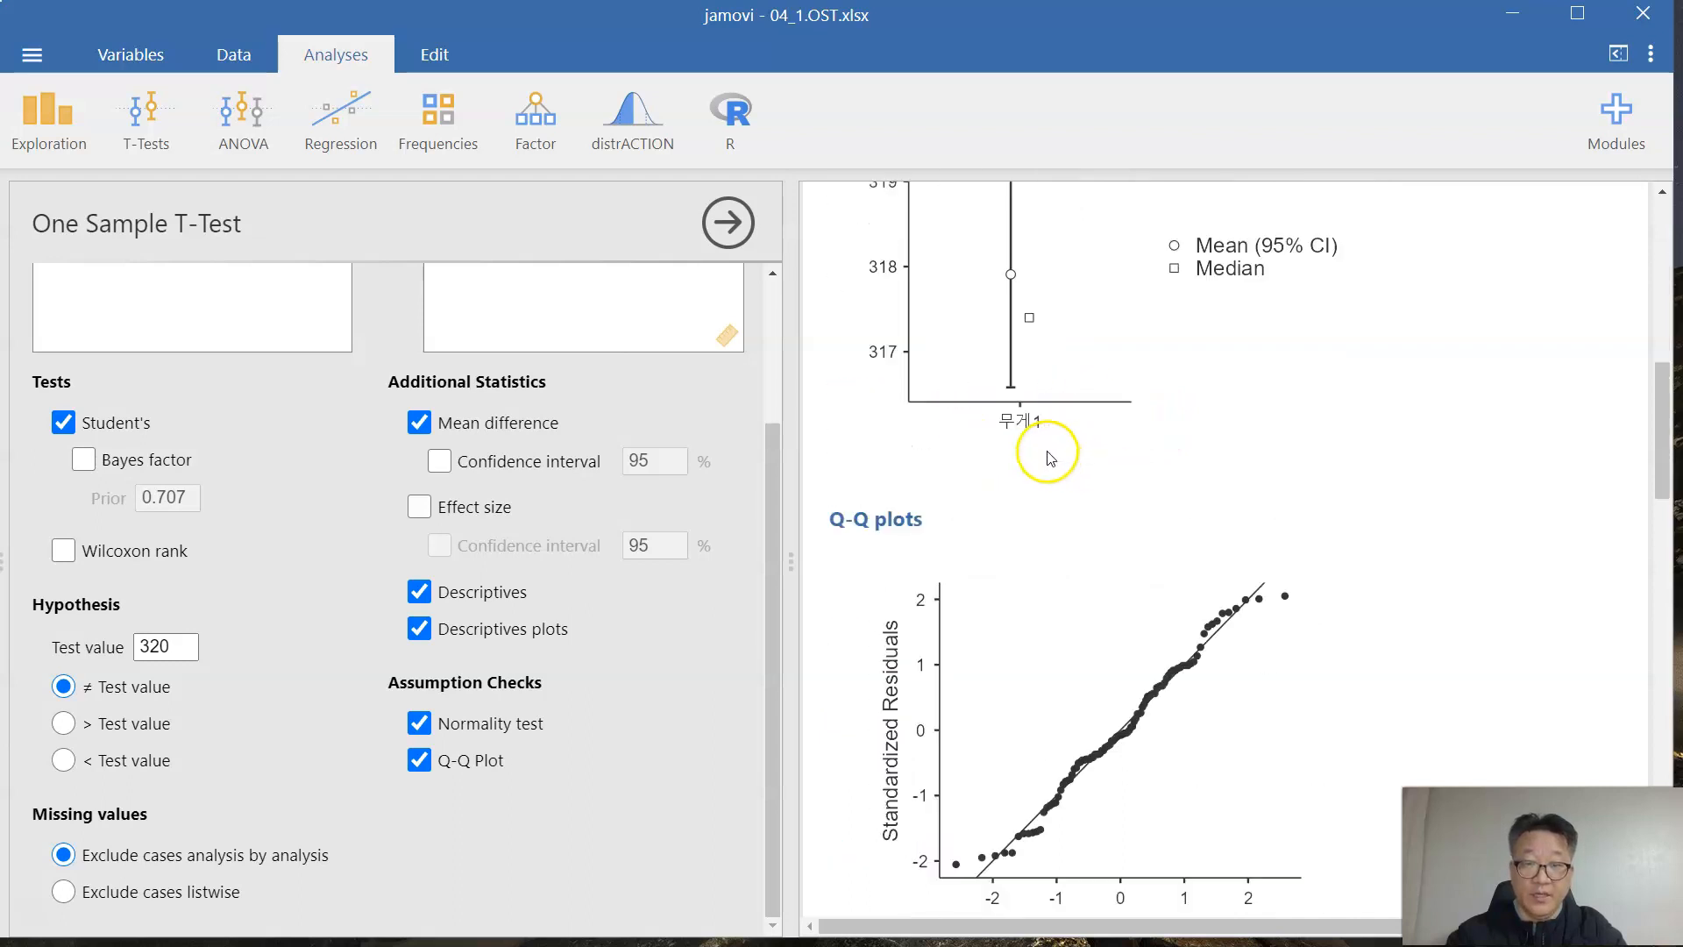
scroll(1041, 479, down, 7)
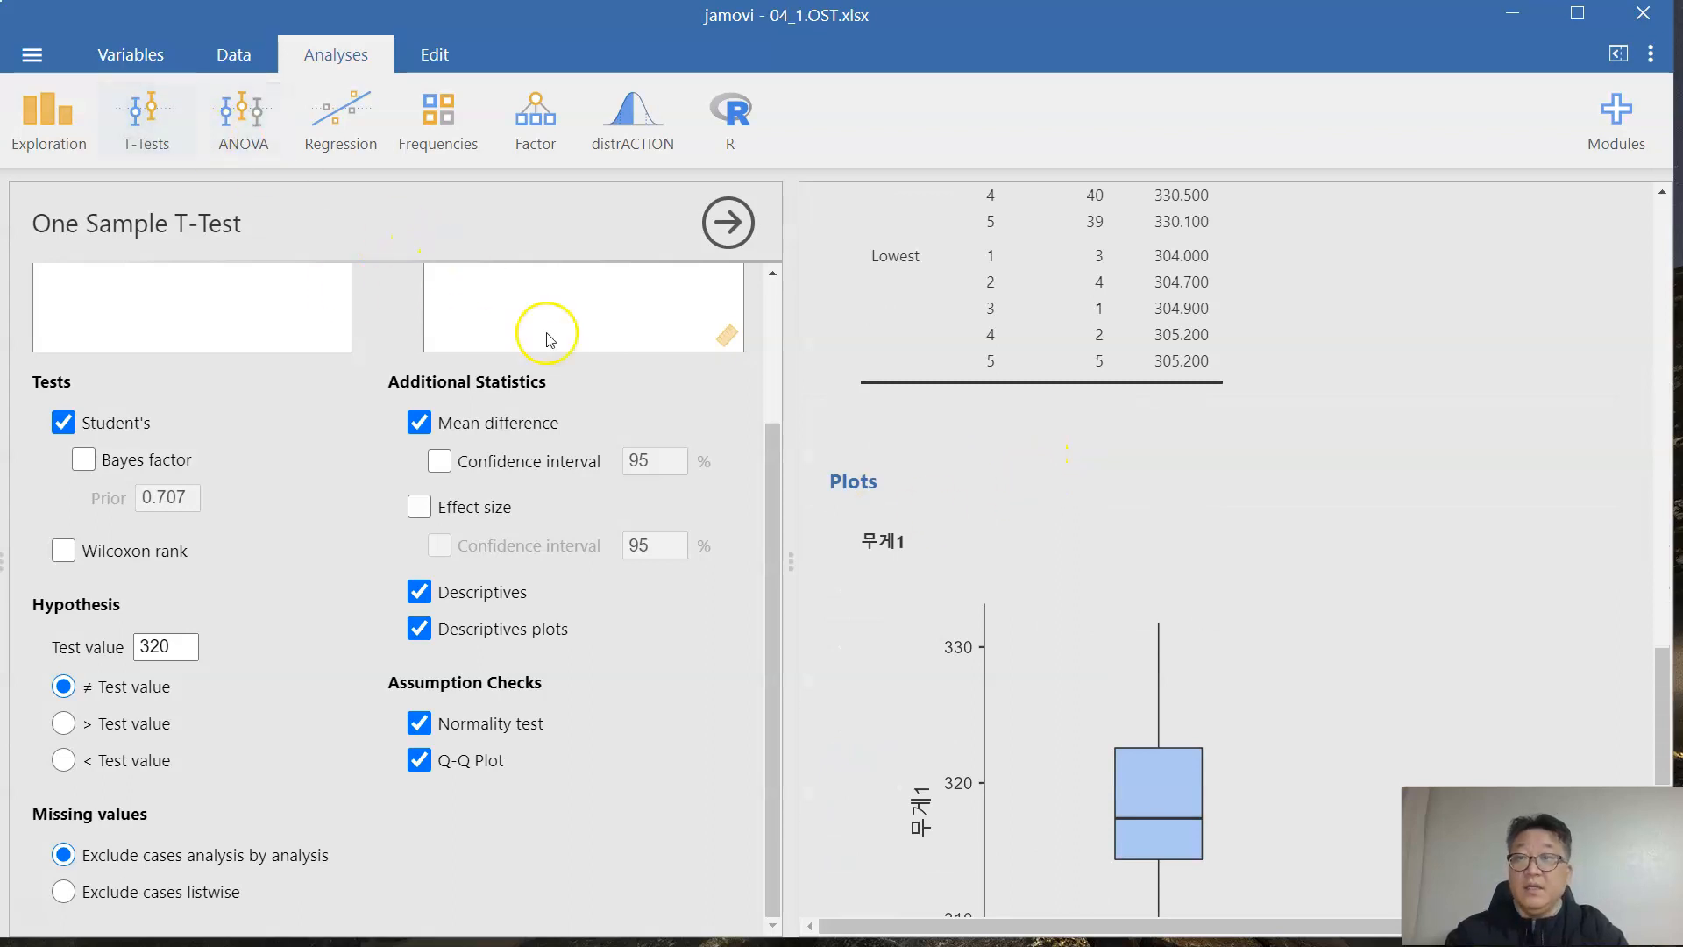
scroll(545, 330, up, 3)
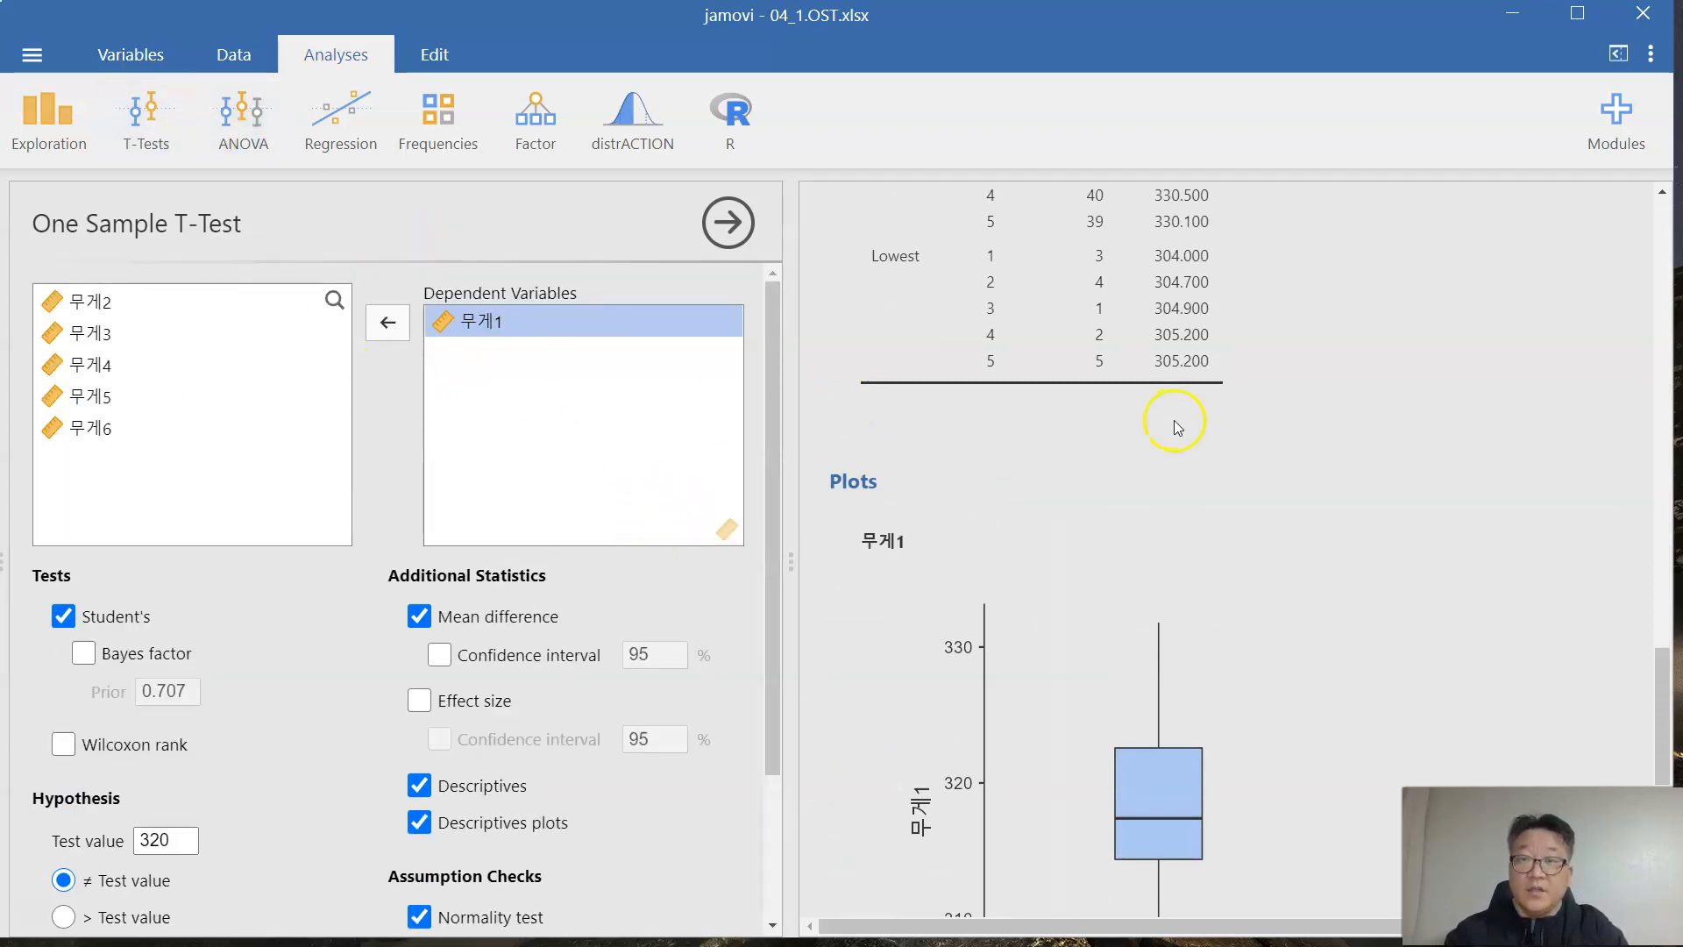
Step: Create a new One Sample T-Test with 무게1 through 무게6 as dependent variables
click(147, 120)
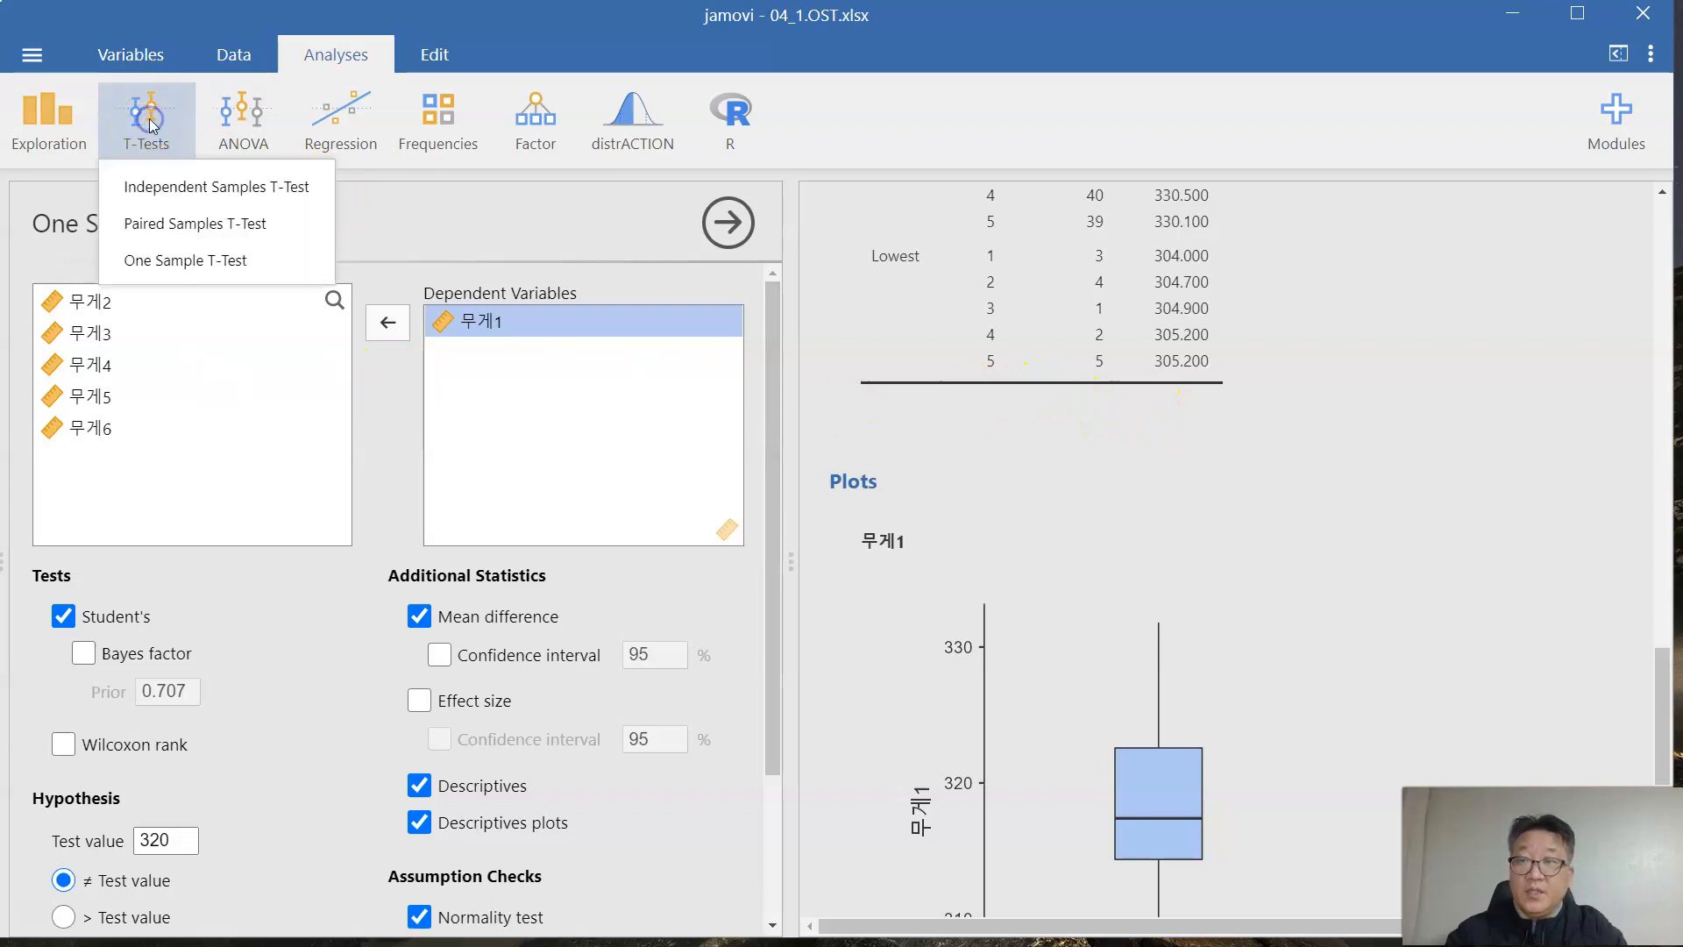
click(220, 261)
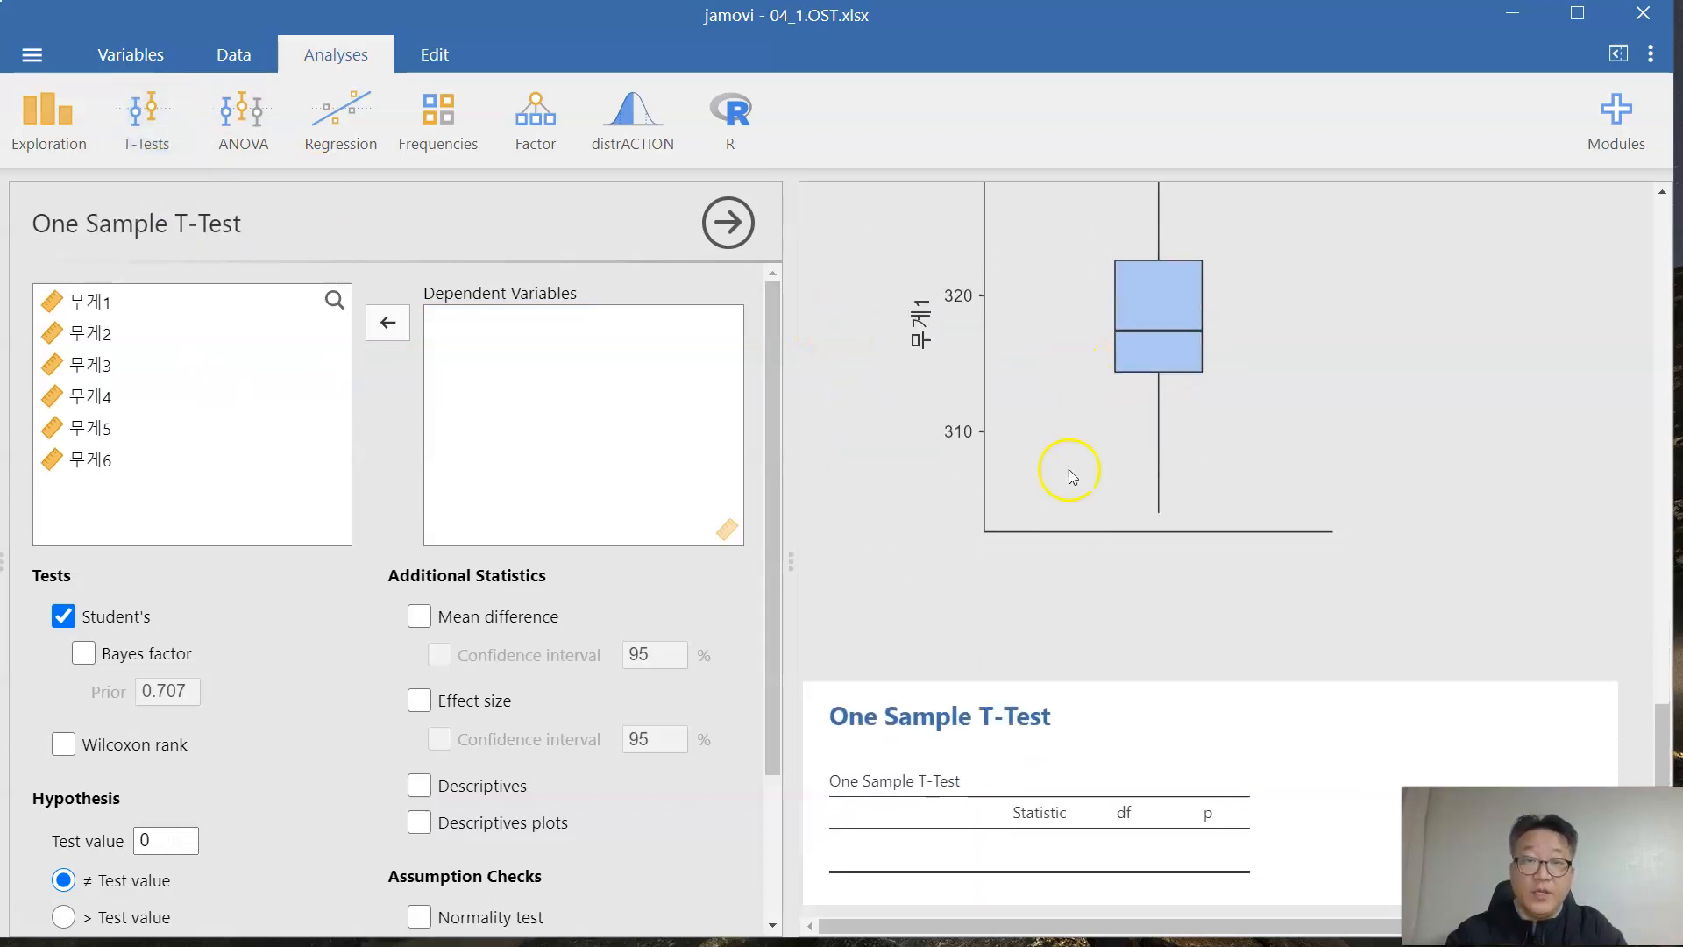
click(115, 308)
shift+click(115, 458)
drag(186, 312, 602, 365)
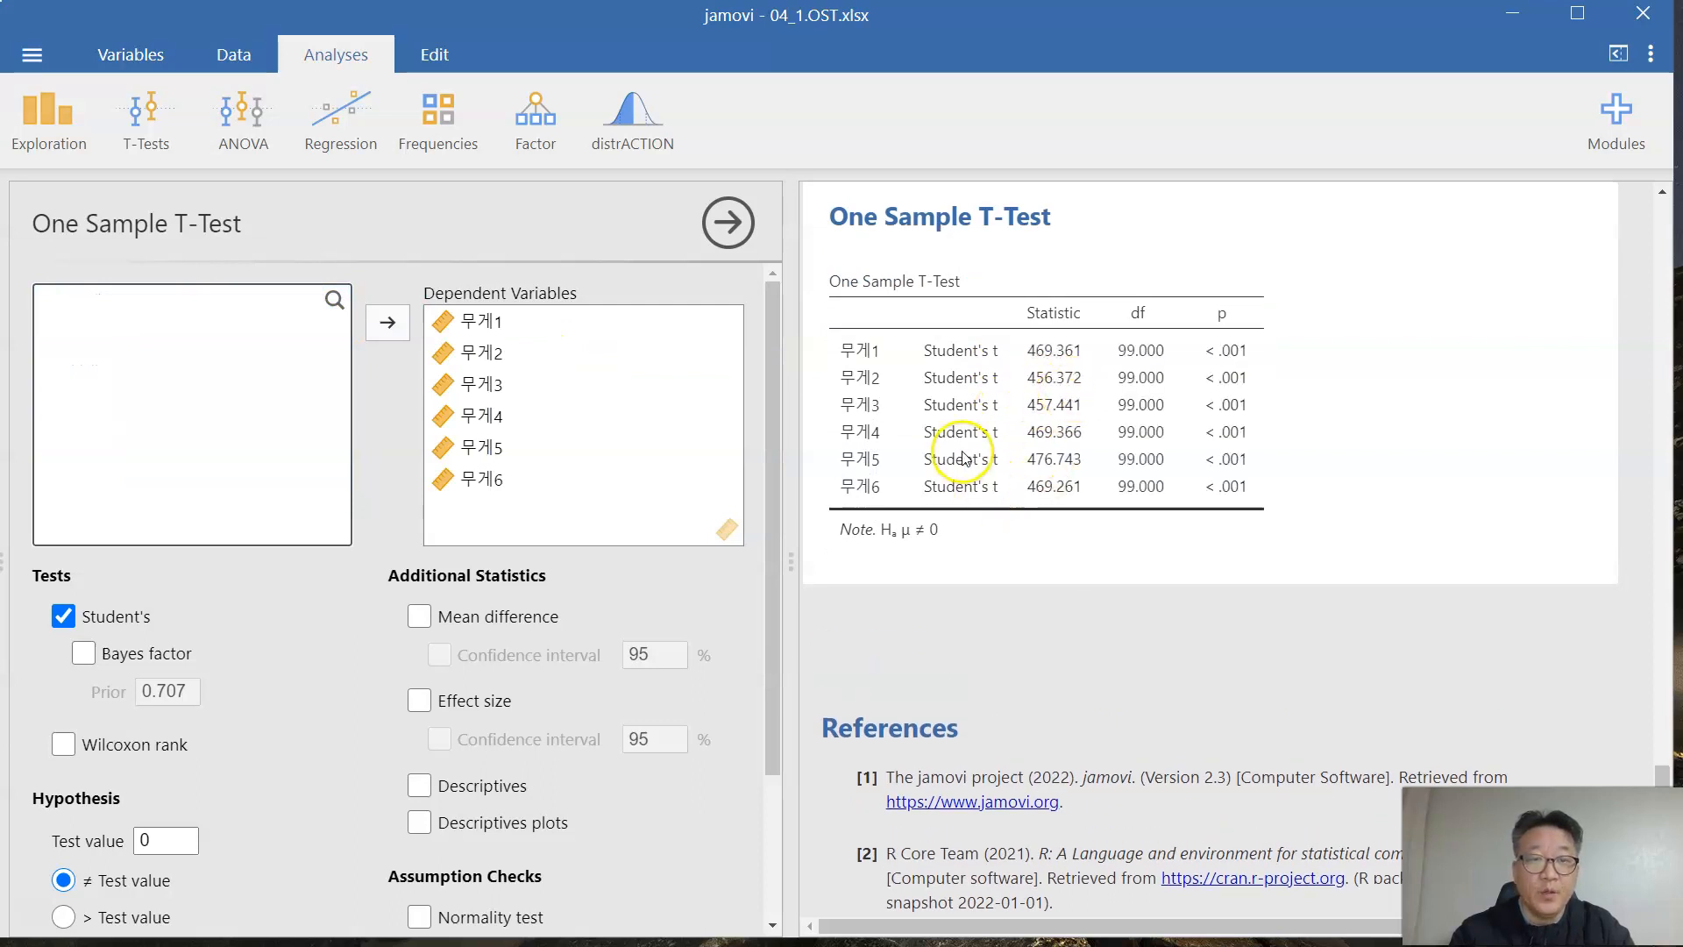
Step: Set the new t-test's test value to 320
click(143, 841)
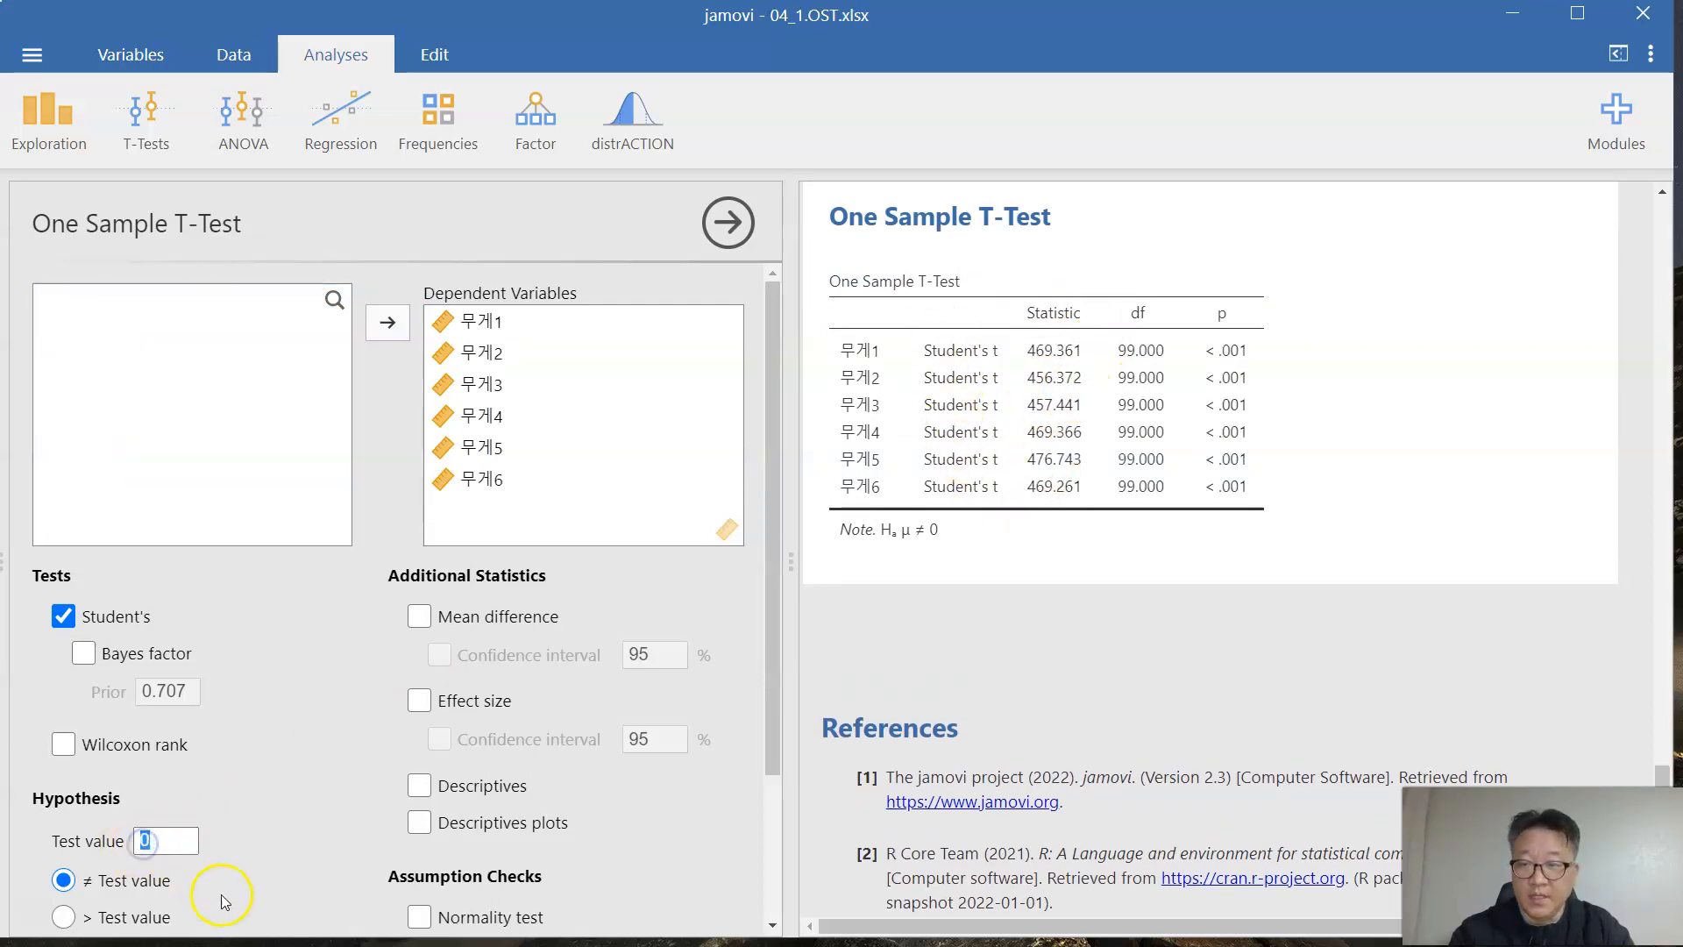
text(320)
key(Return)
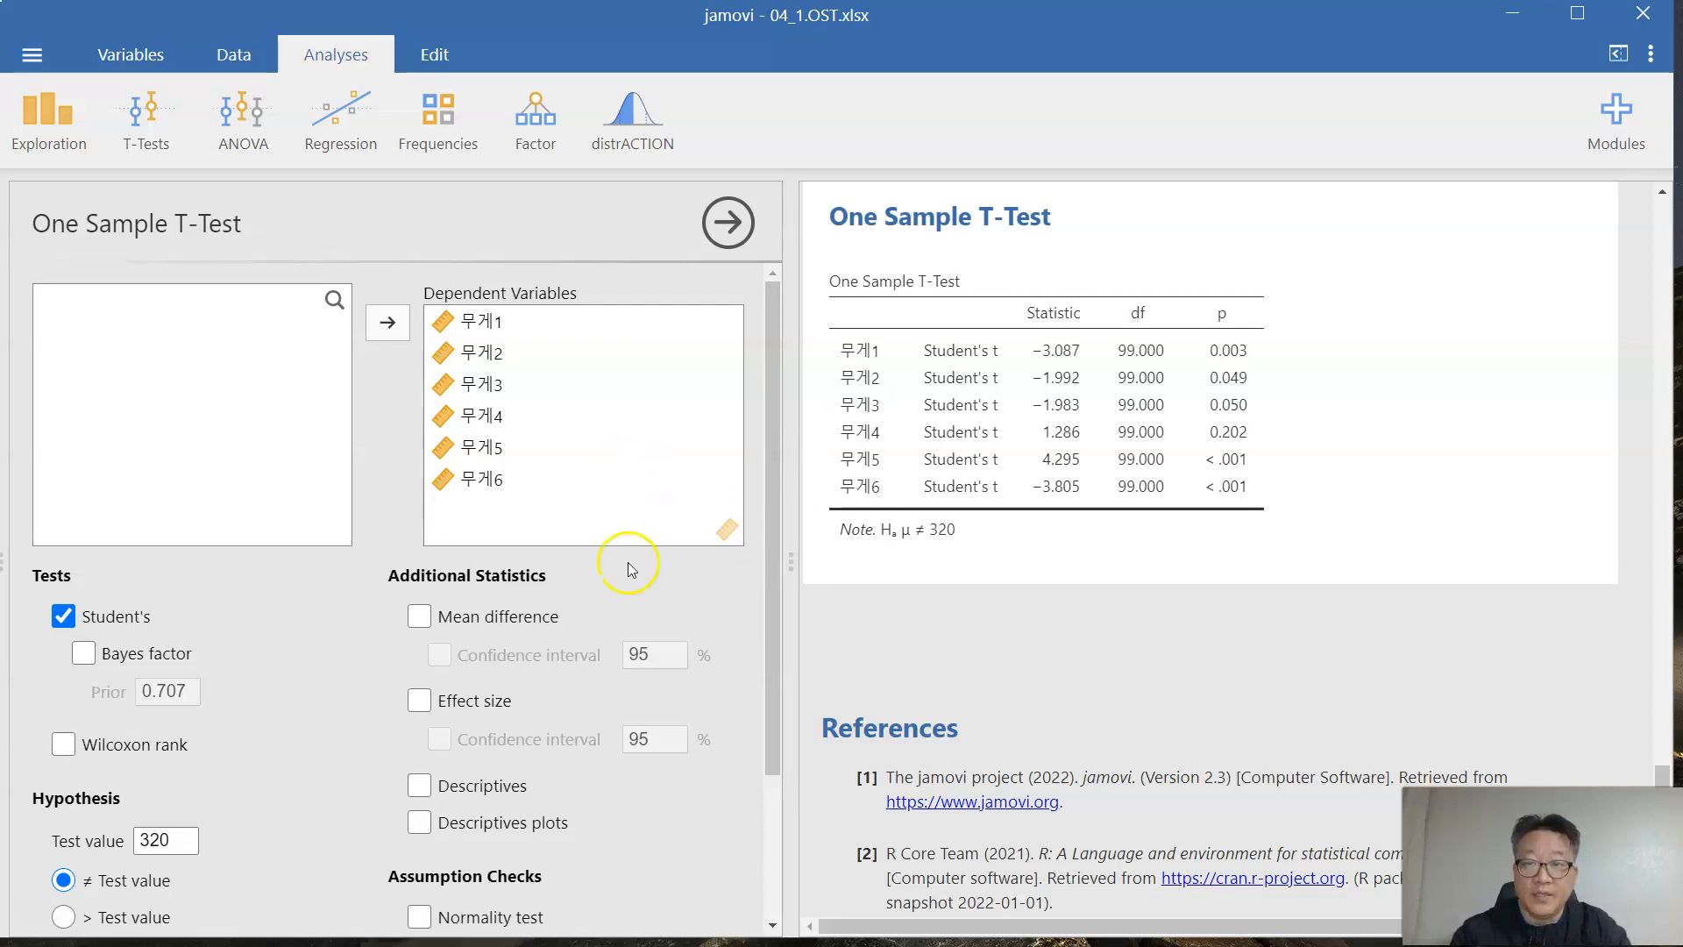
Step: Include the mean difference, descriptives and descriptives plots in the t-test, and compare the six variables' confidence intervals with the test value
click(519, 622)
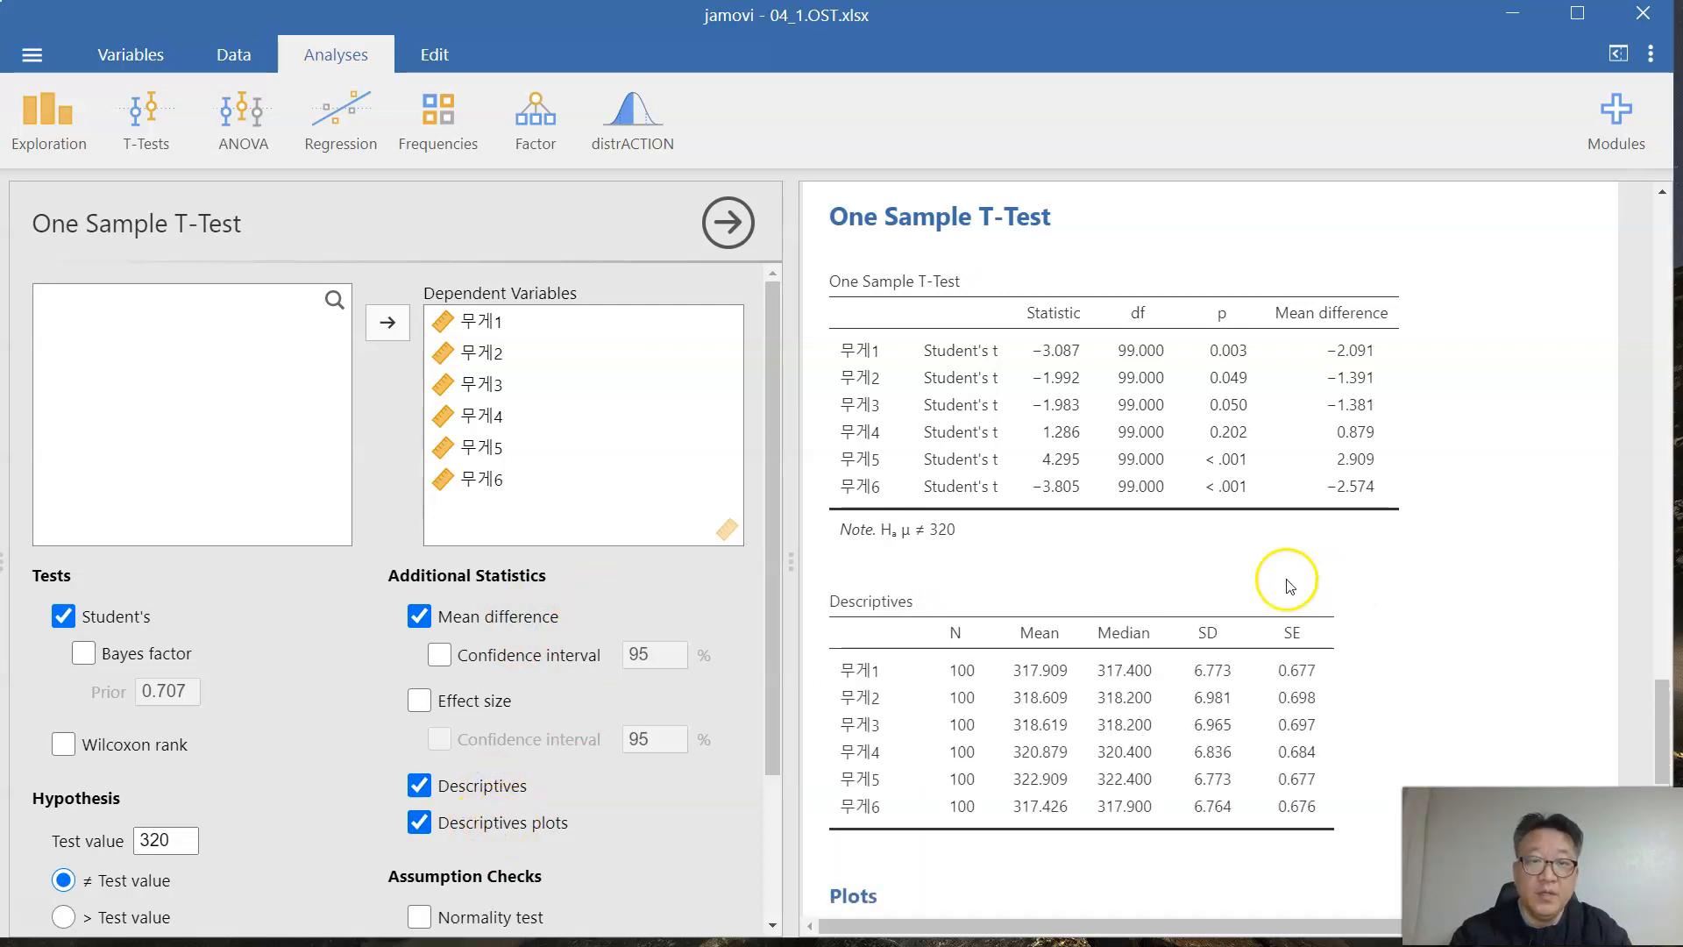
scroll(1262, 574, down, 3)
scroll(1293, 452, down, 1)
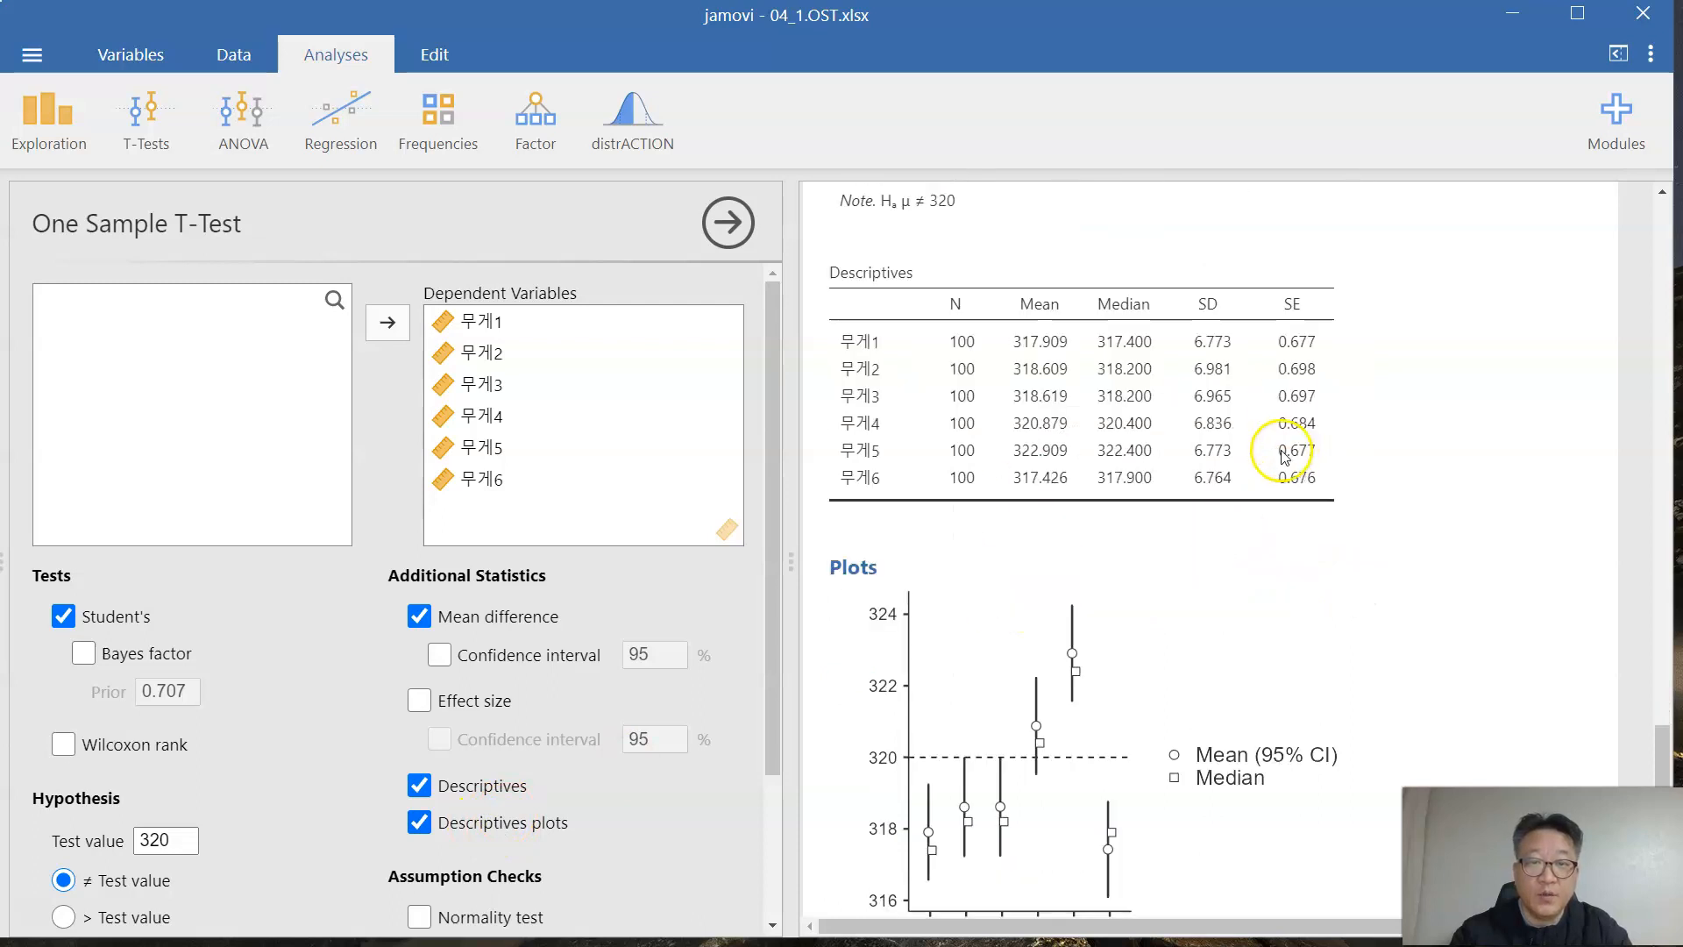
scroll(1187, 509, down, 1)
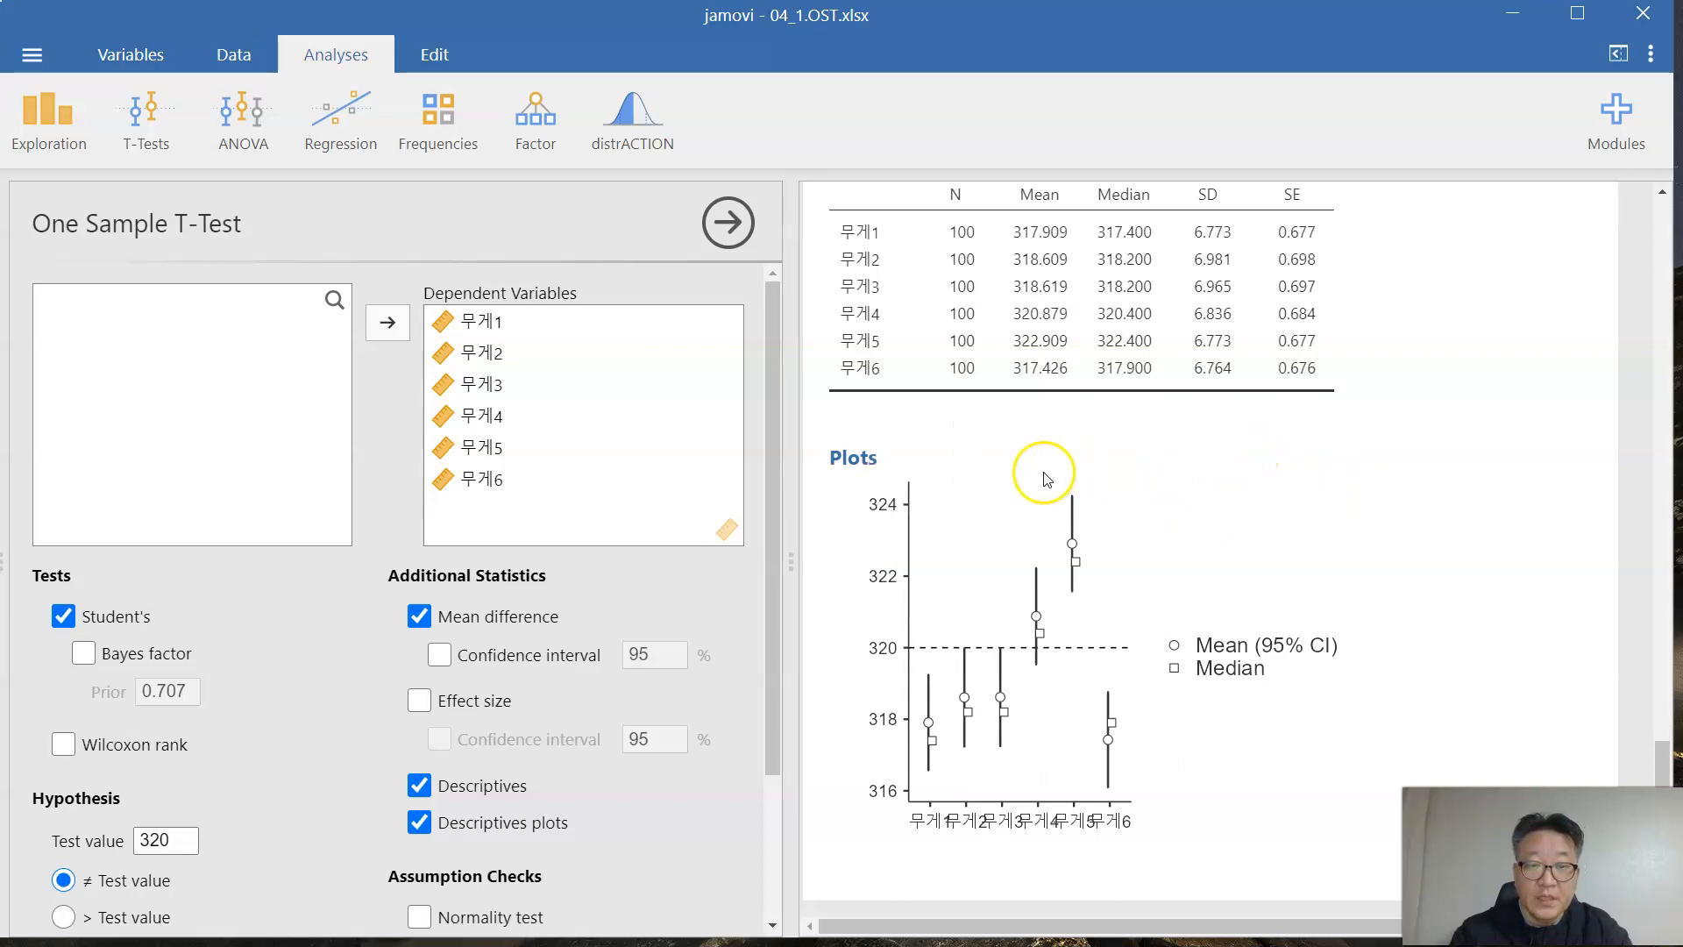
scroll(1090, 541, down, 1)
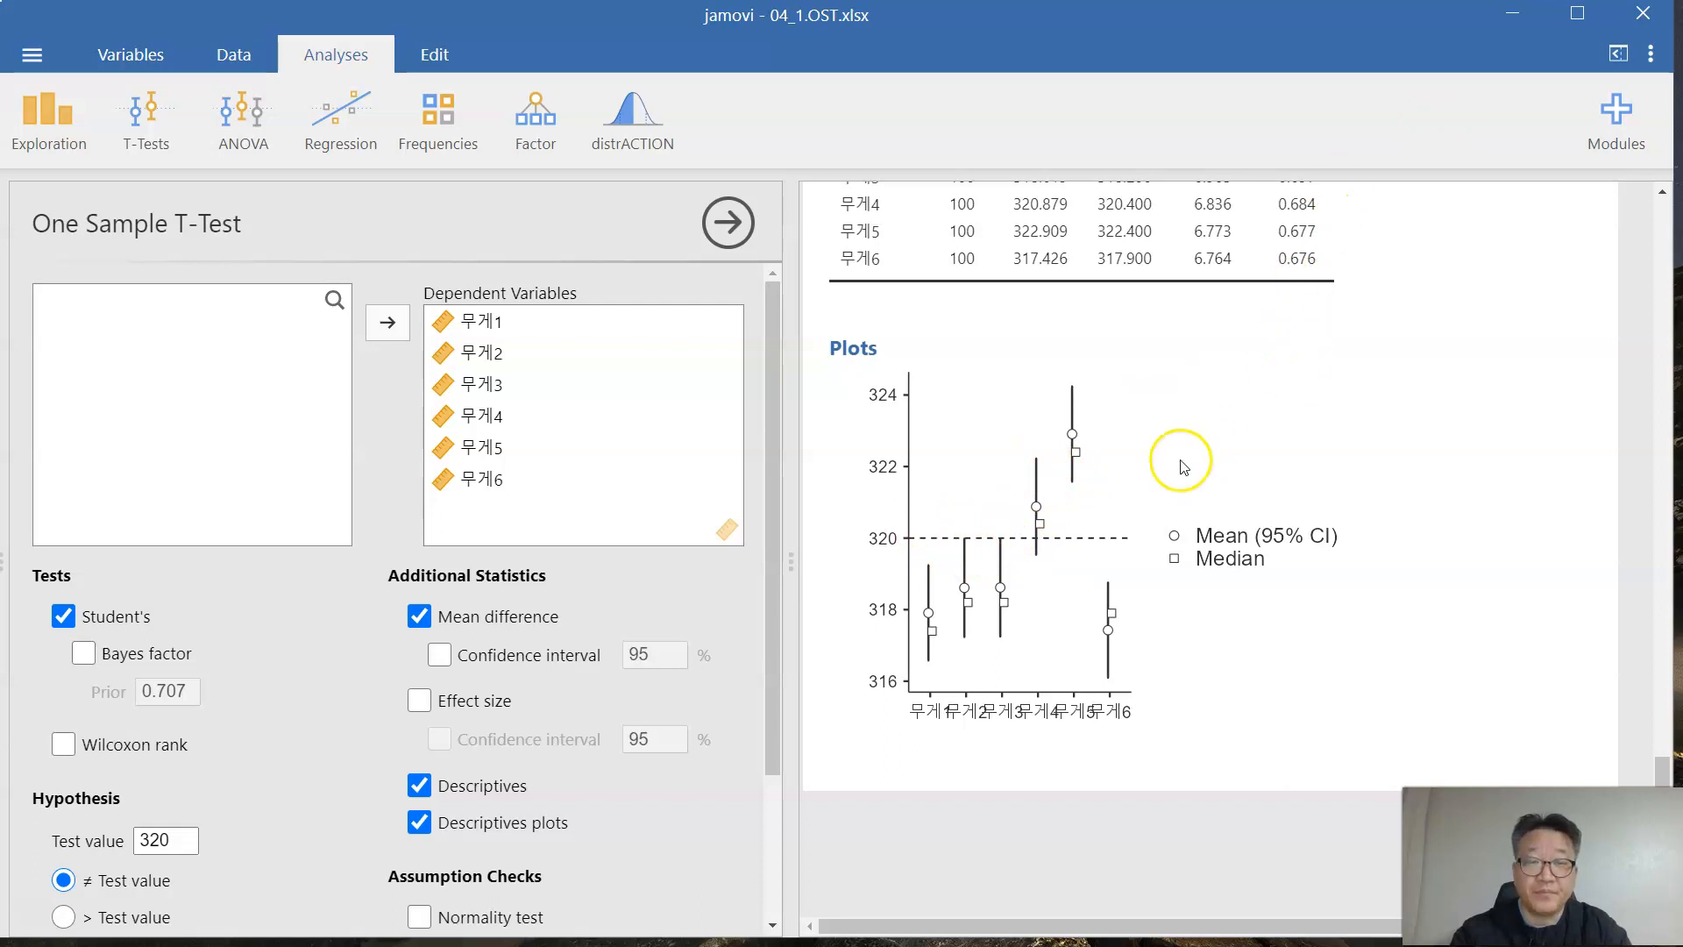
scroll(1157, 474, up, 6)
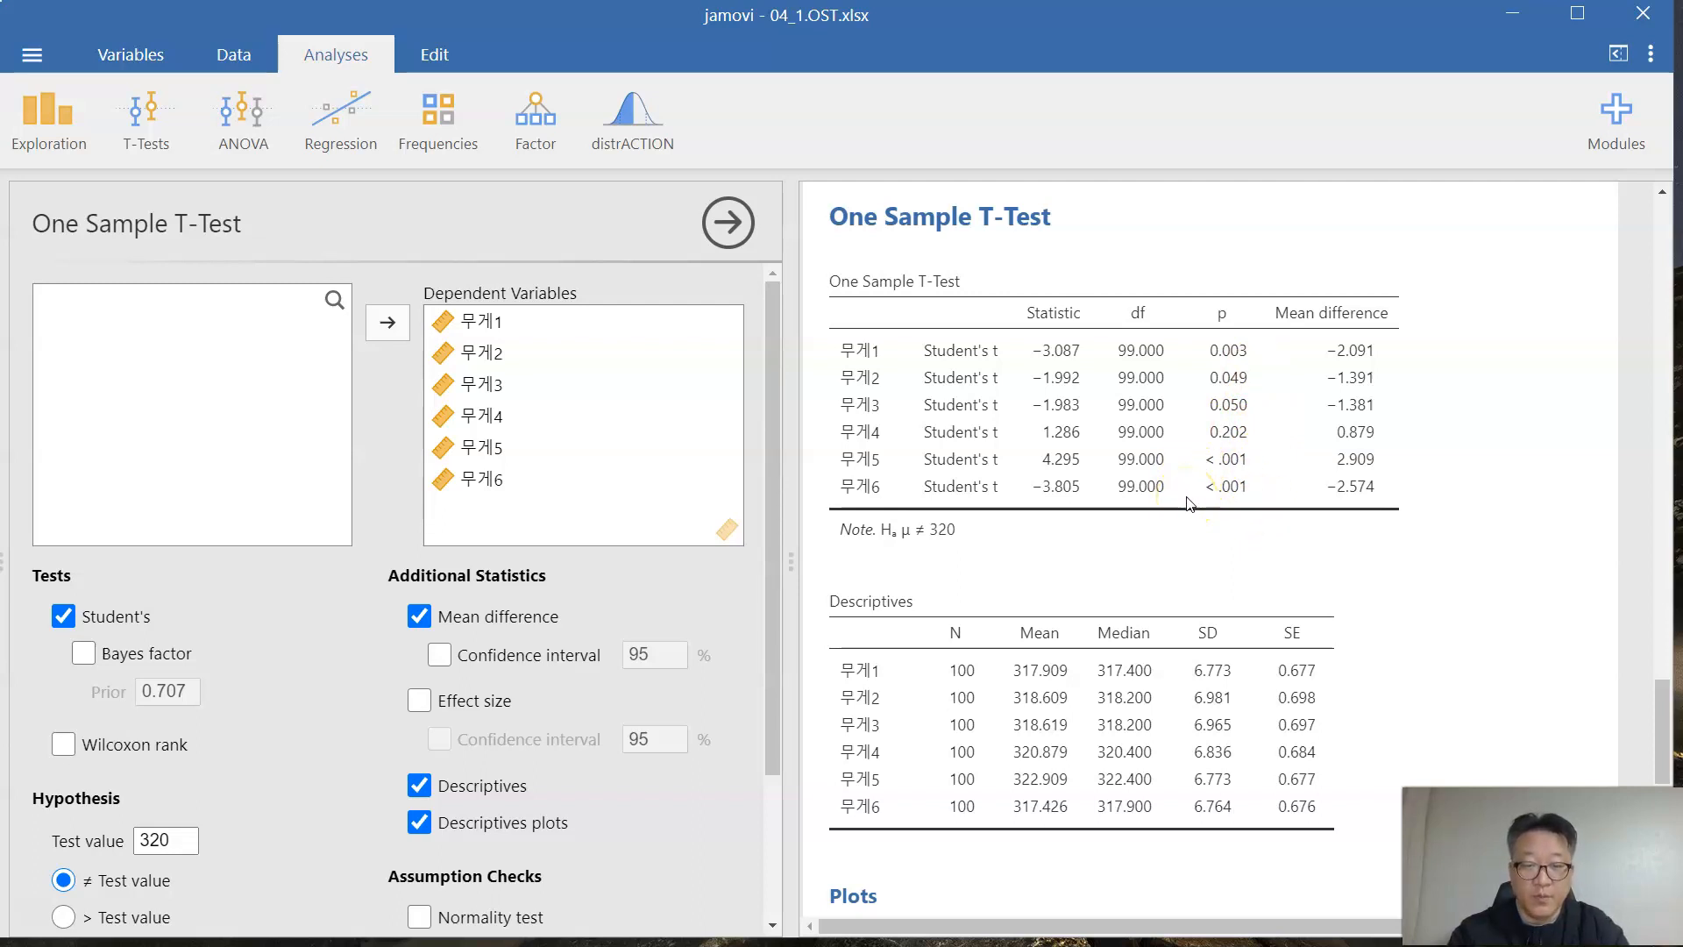
Step: Switch to the One Sample t-test slide and draw a double-headed arrow between the two blue dashed lines on the curve
key(alt+Tab)
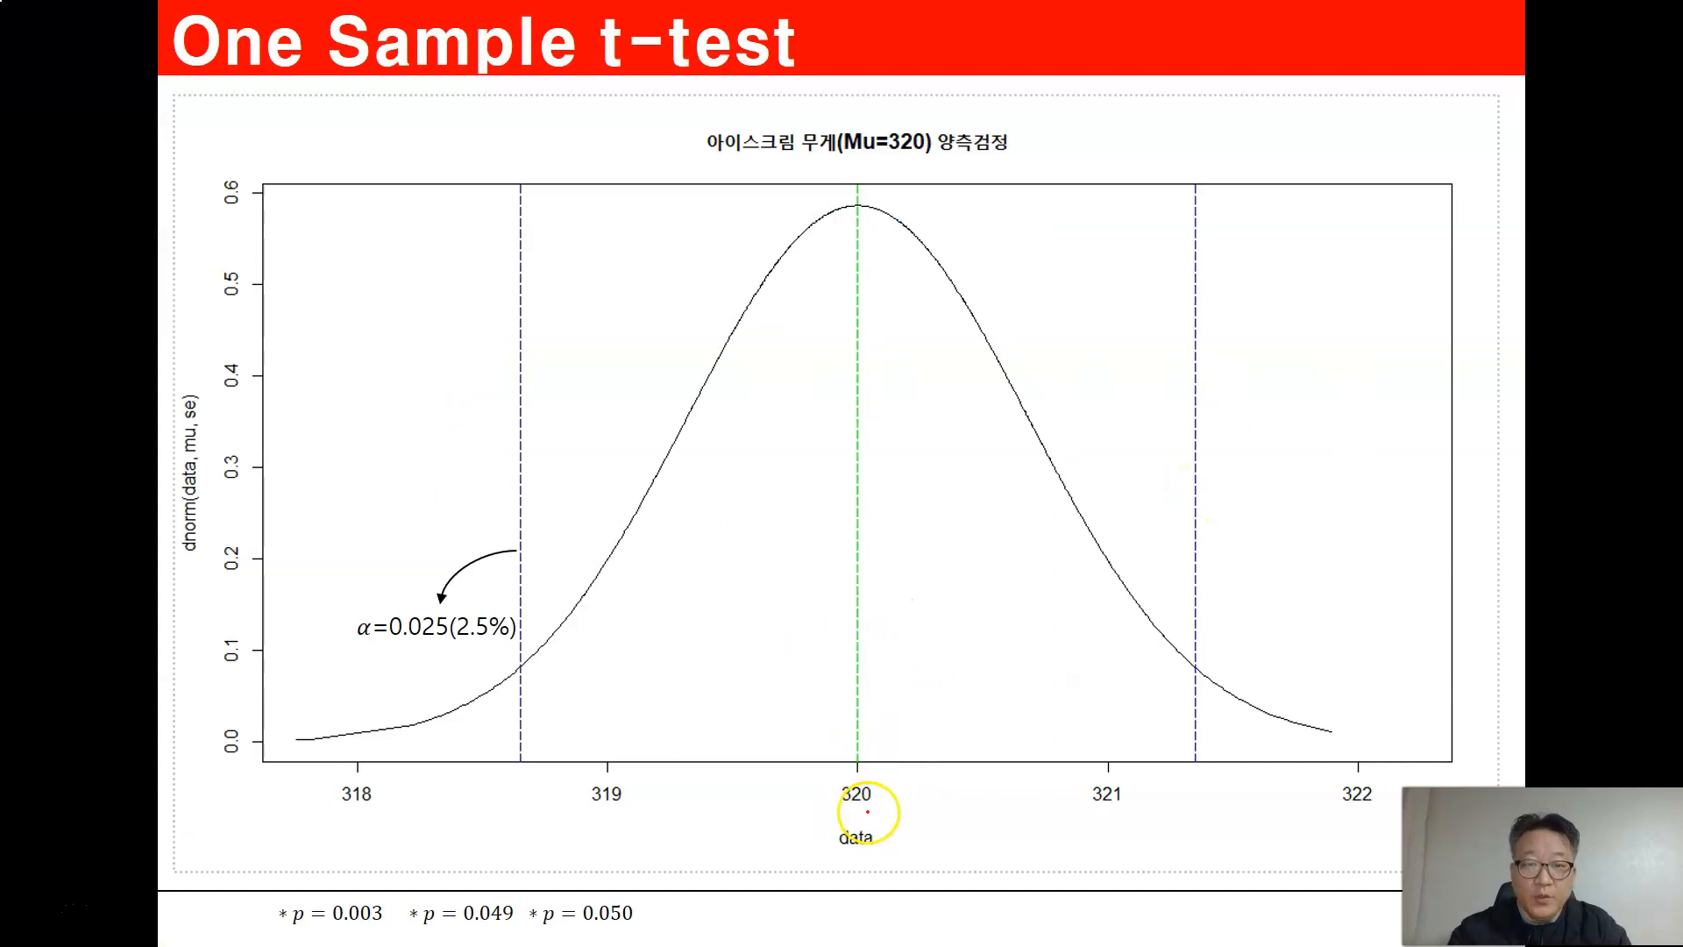
mouse_move(540, 429)
mouse_down()
mouse_move(529, 465)
mouse_move(1014, 424)
mouse_move(1177, 425)
mouse_move(1188, 445)
mouse_up()
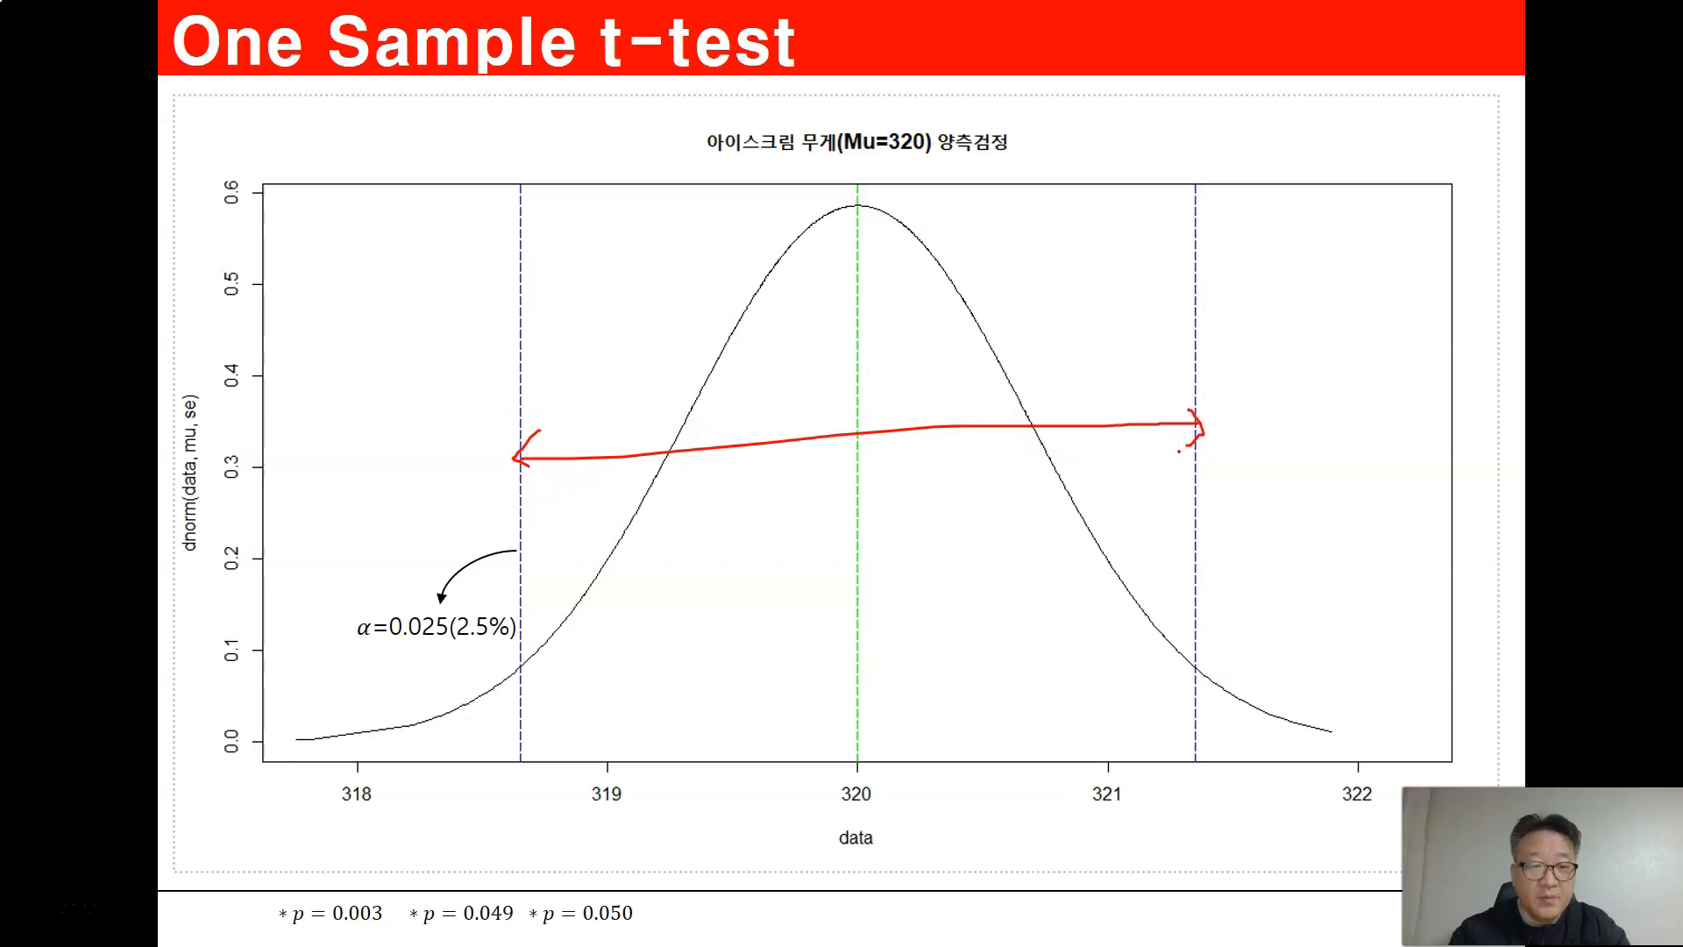
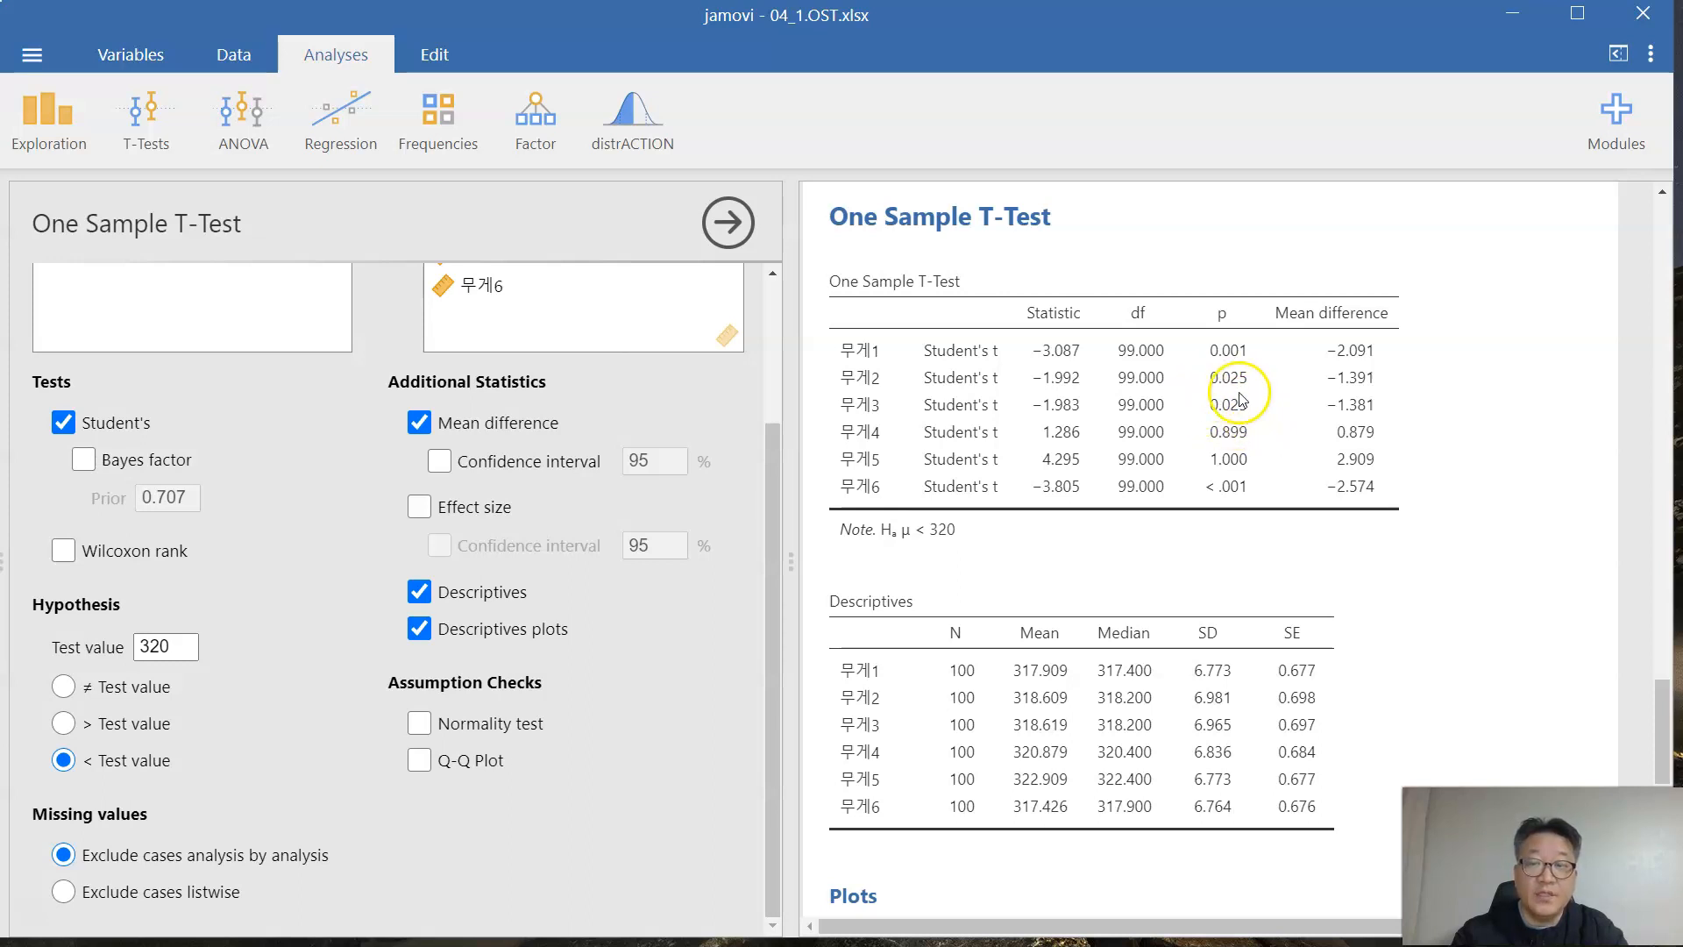
Step: Compare the p-values under the ≠, < and > alternative hypotheses, leaving the t-test on > Test value
click(144, 685)
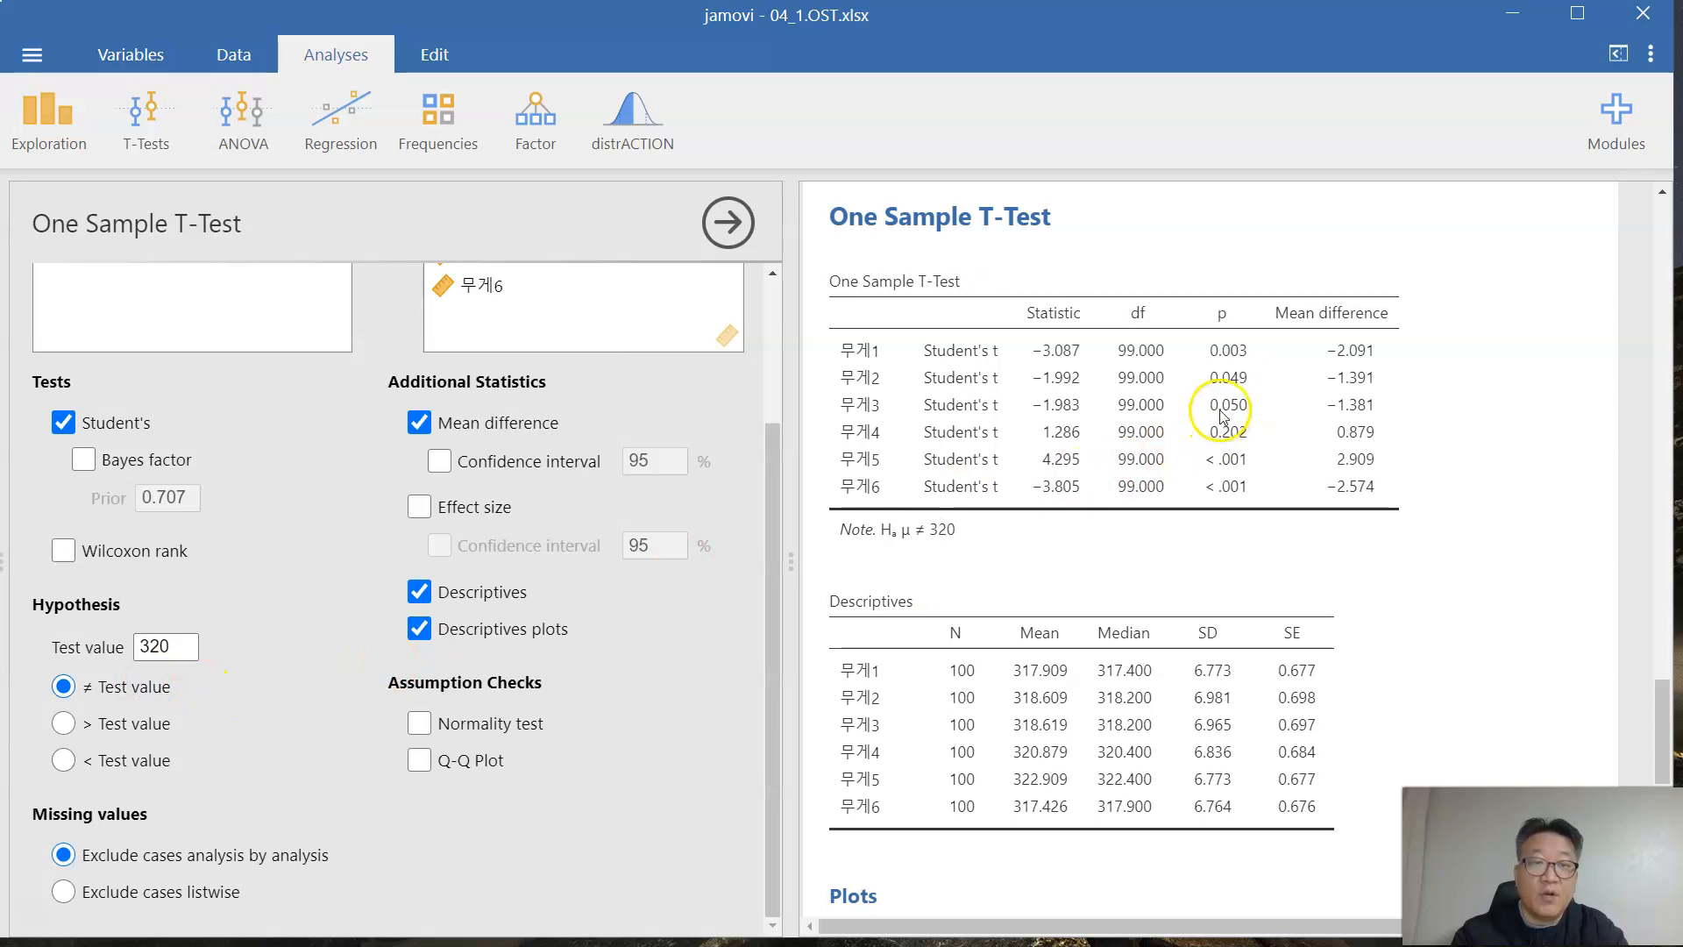
click(157, 761)
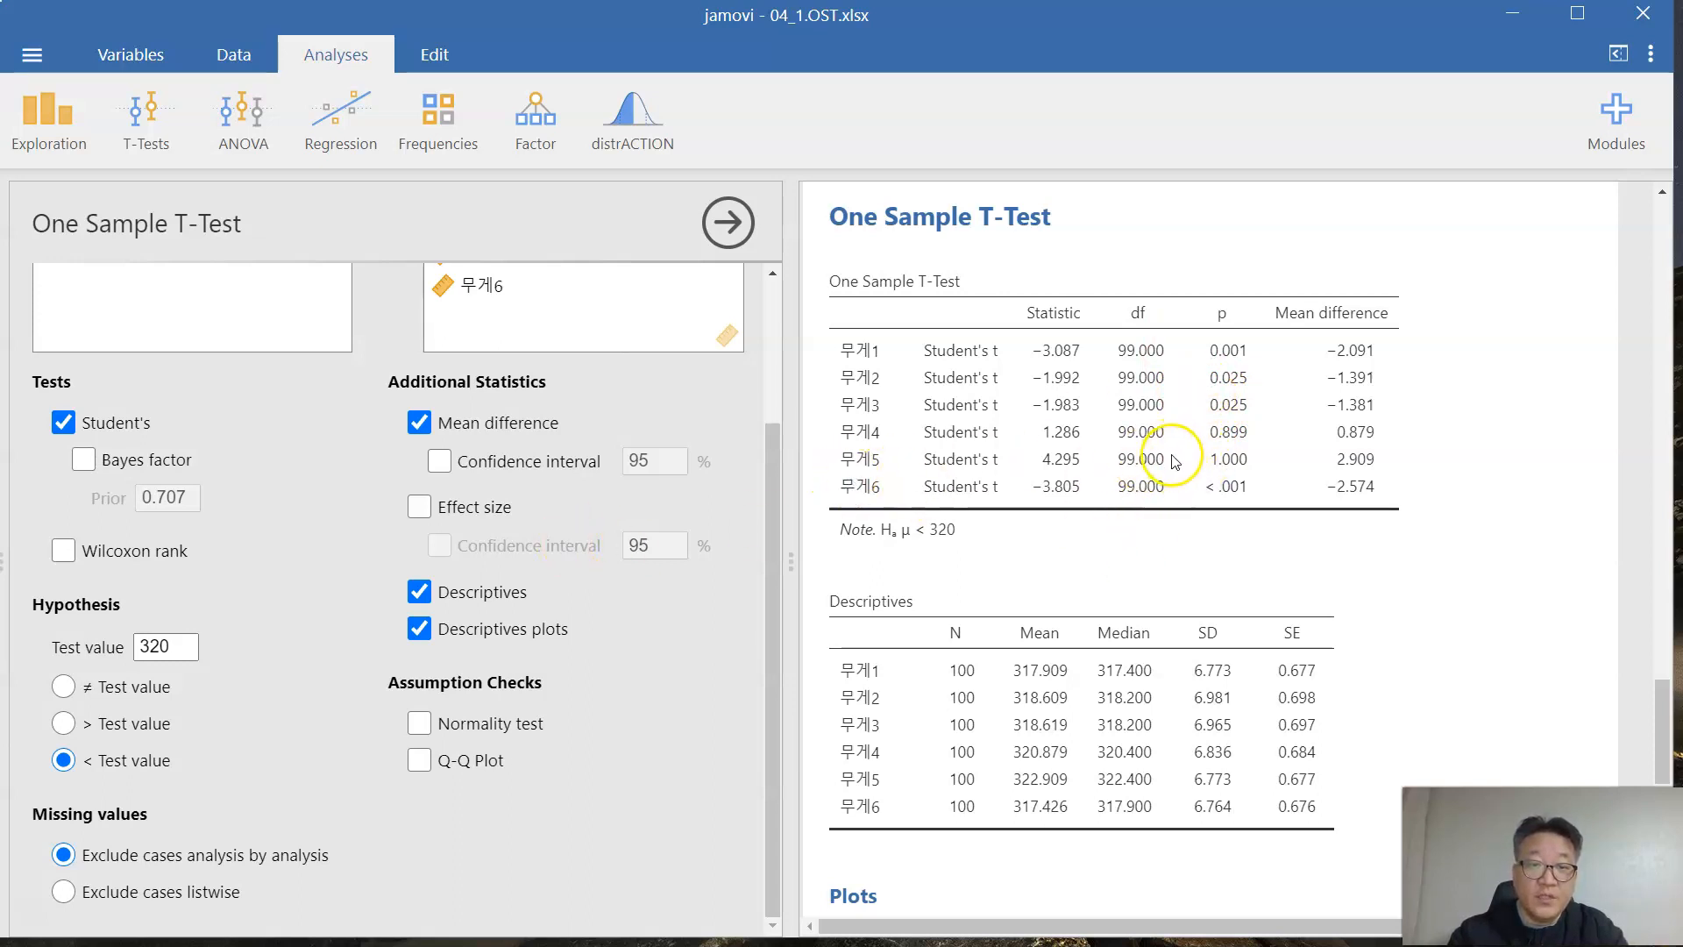
click(145, 736)
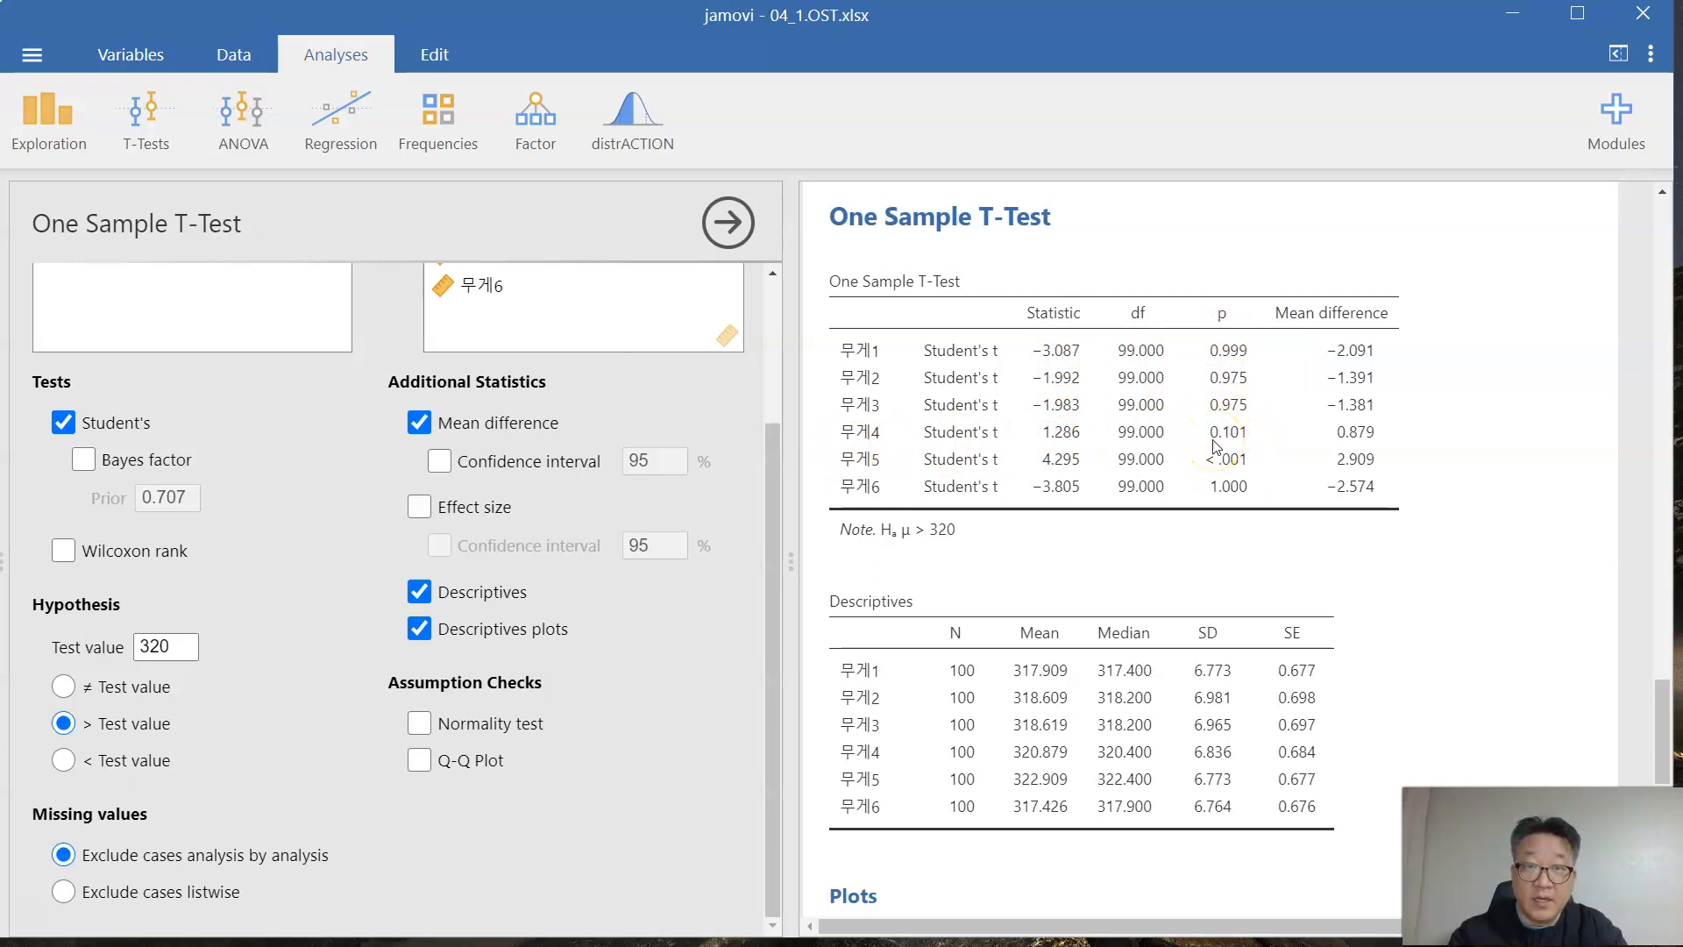
Step: Compare the one-sided p-values with the confidence-interval plot, and set the t-test's hypothesis back to ≠ Test value
scroll(1214, 438, down, 5)
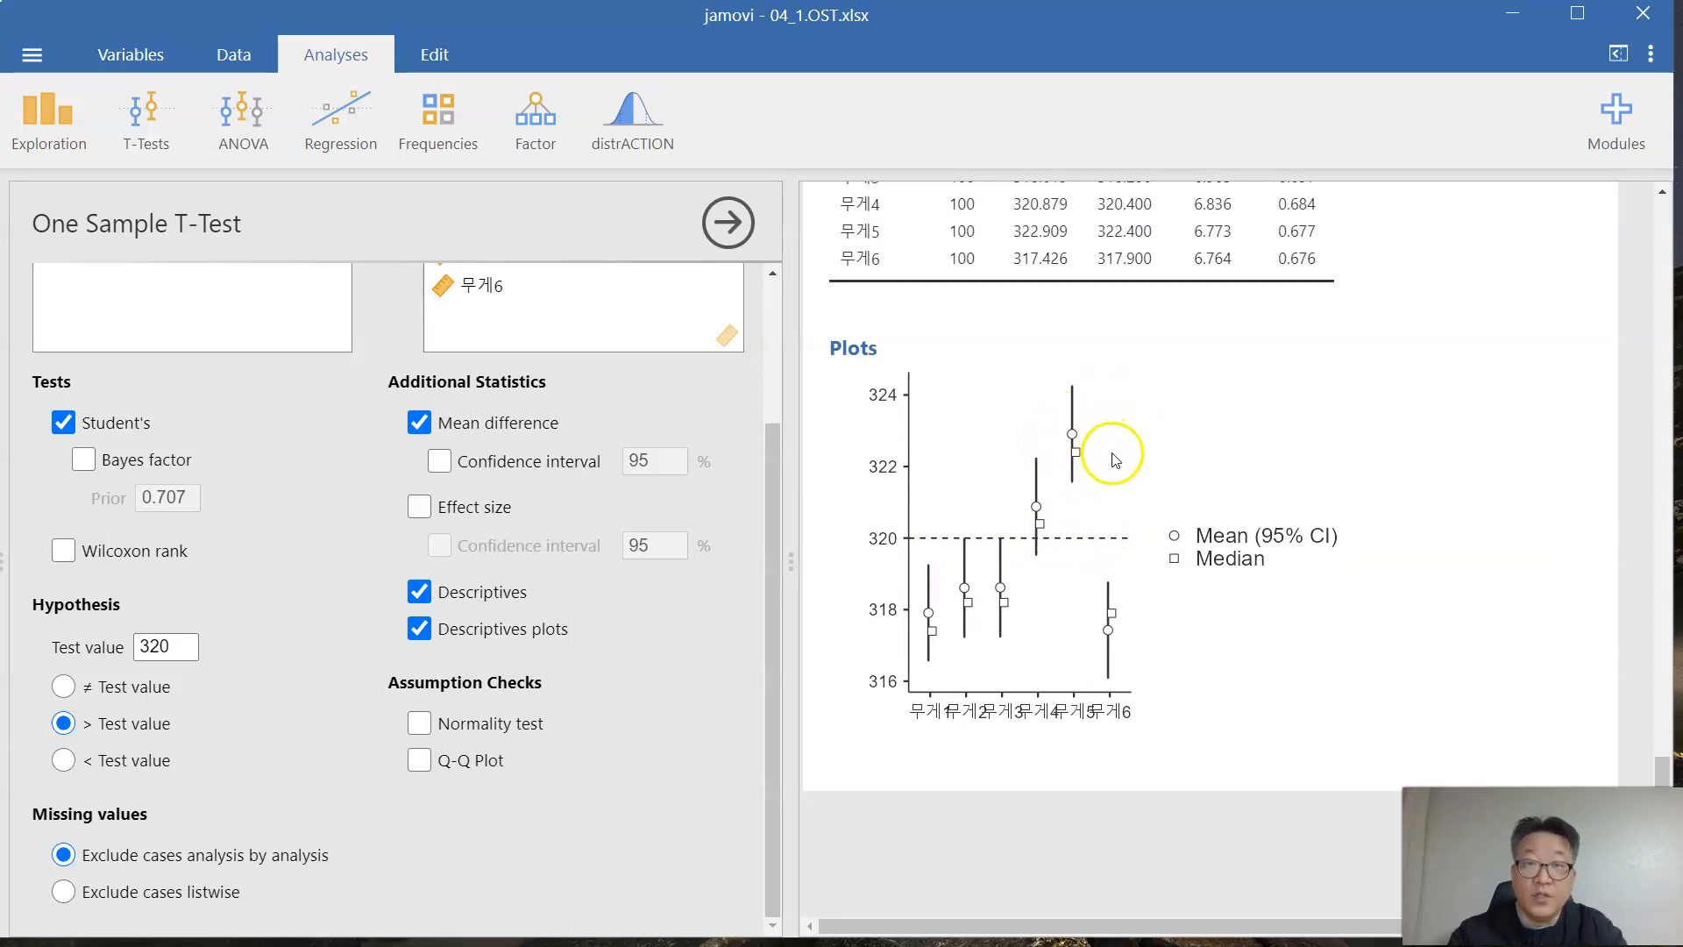
scroll(1115, 460, up, 6)
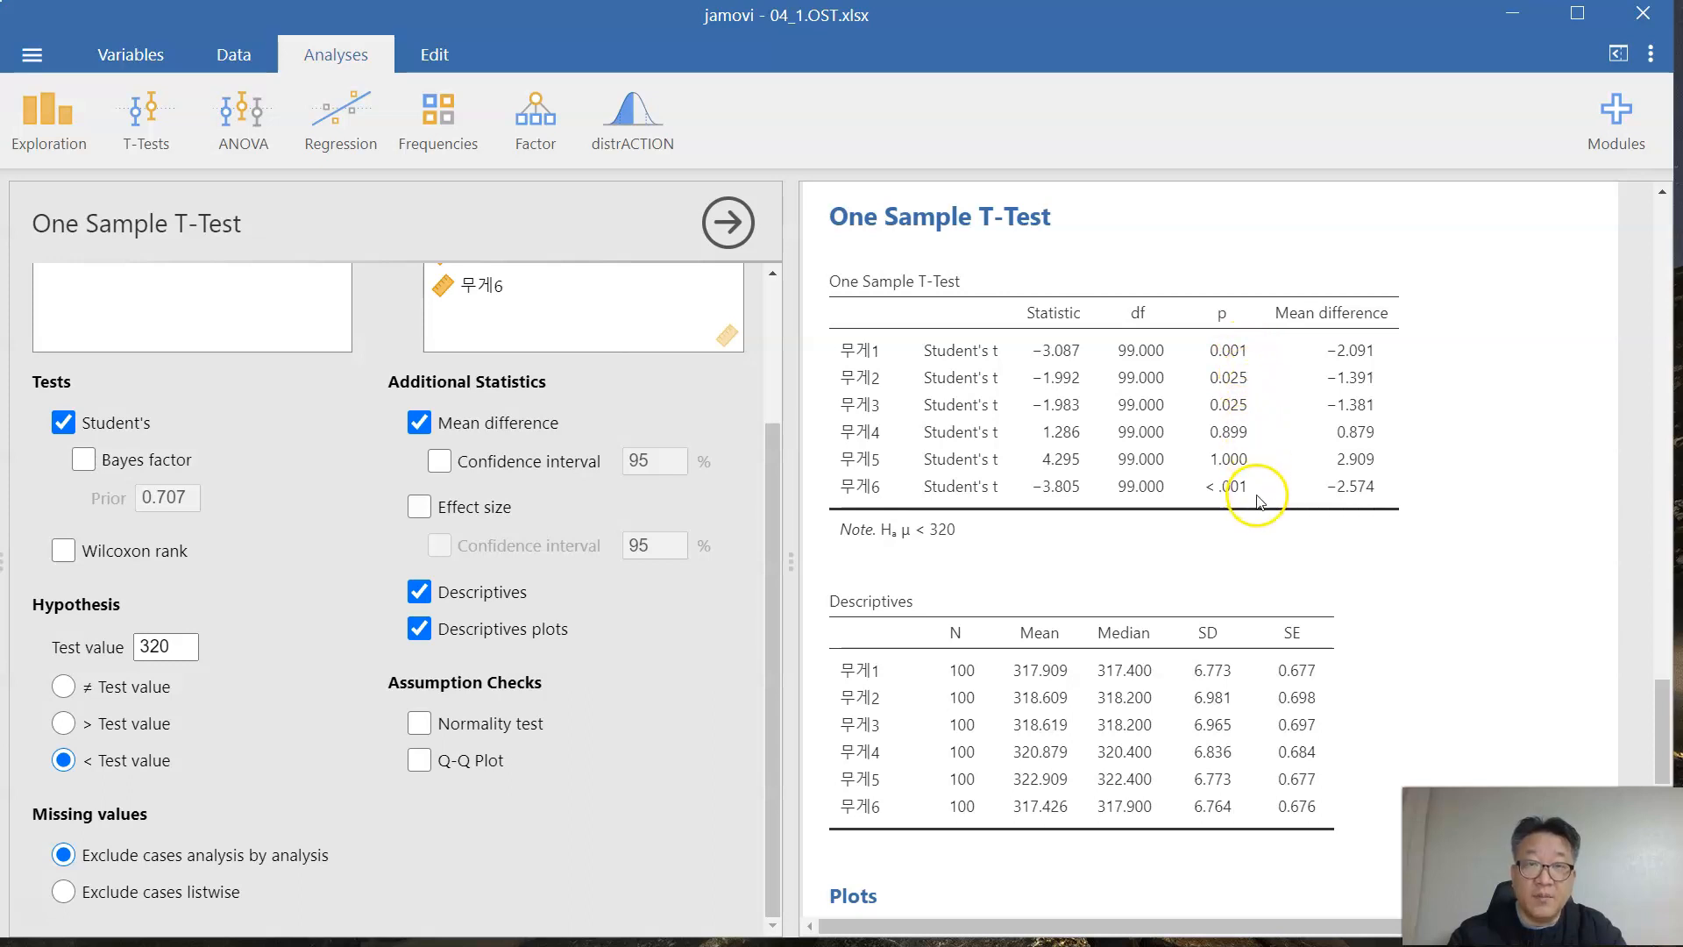
click(151, 691)
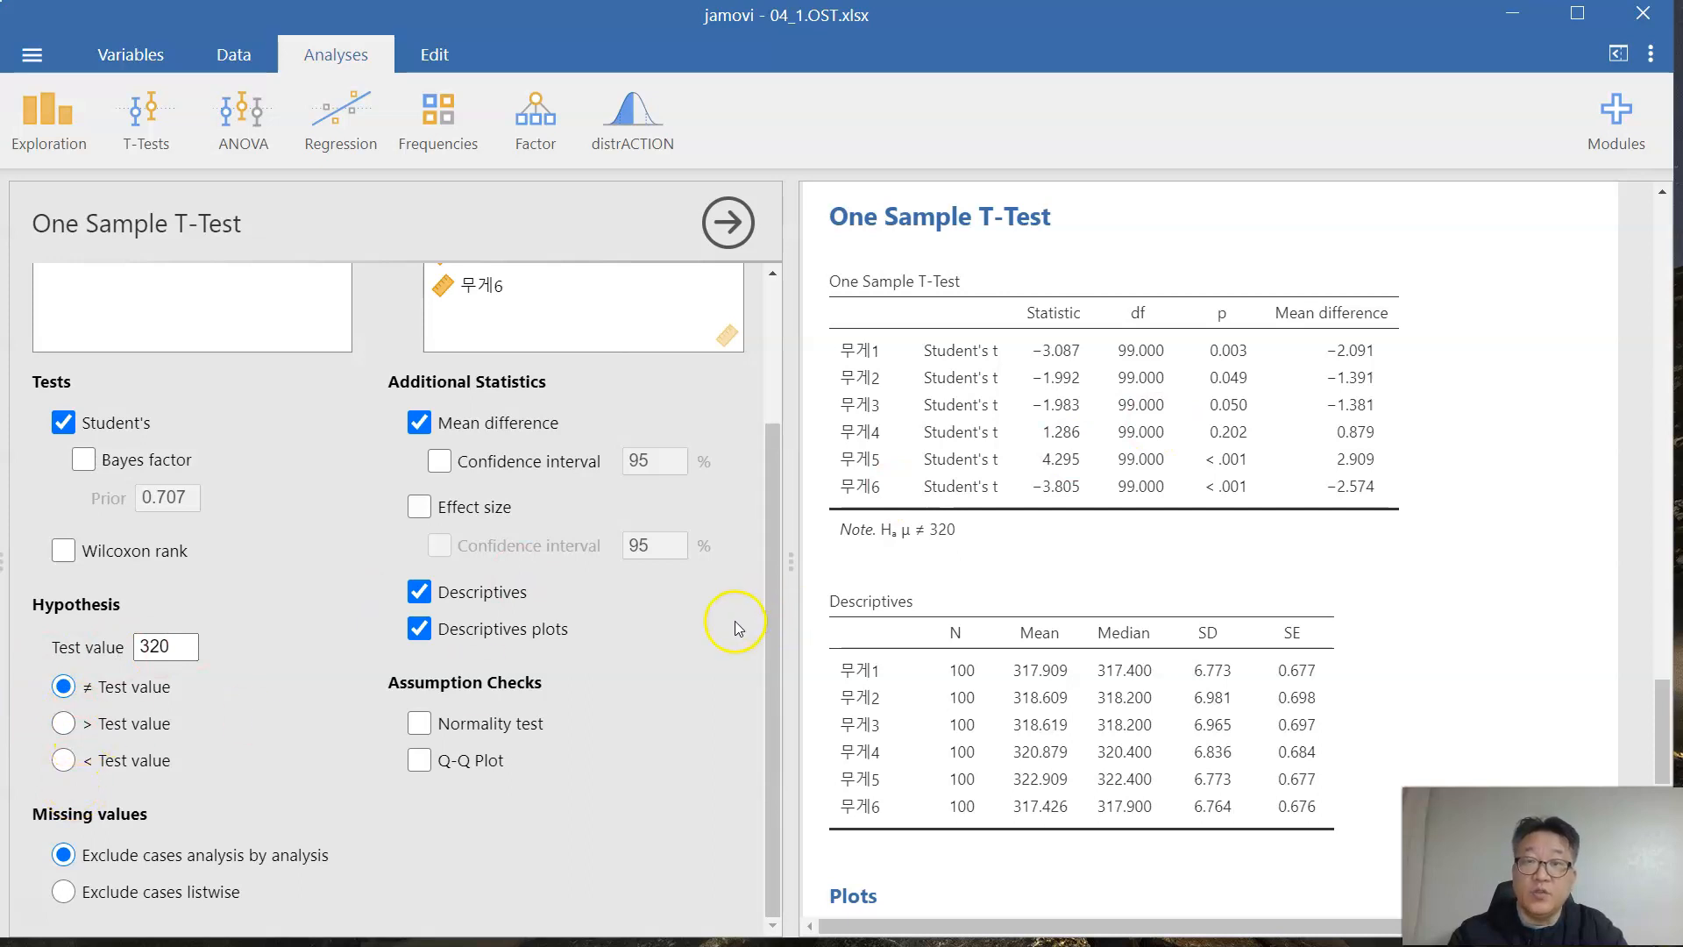
Step: Add the Shapiro-Wilk normality test to the six-variable t-test and check its p-values
drag(770, 594, 752, 432)
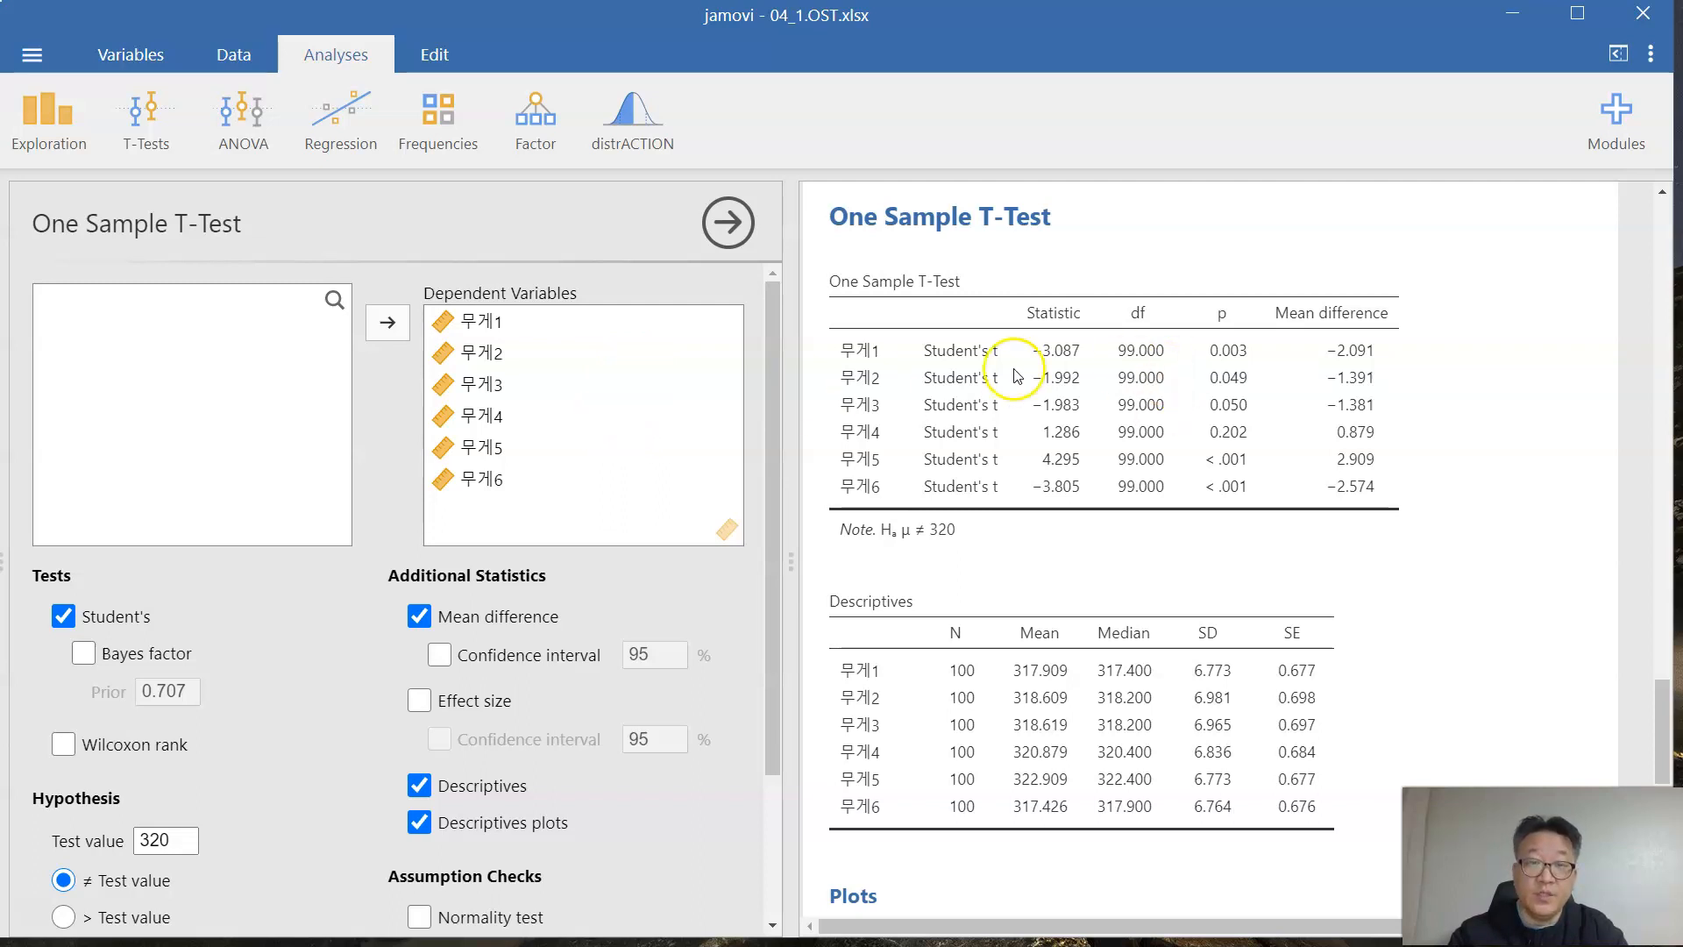
scroll(1017, 377, down, 5)
scroll(605, 710, down, 3)
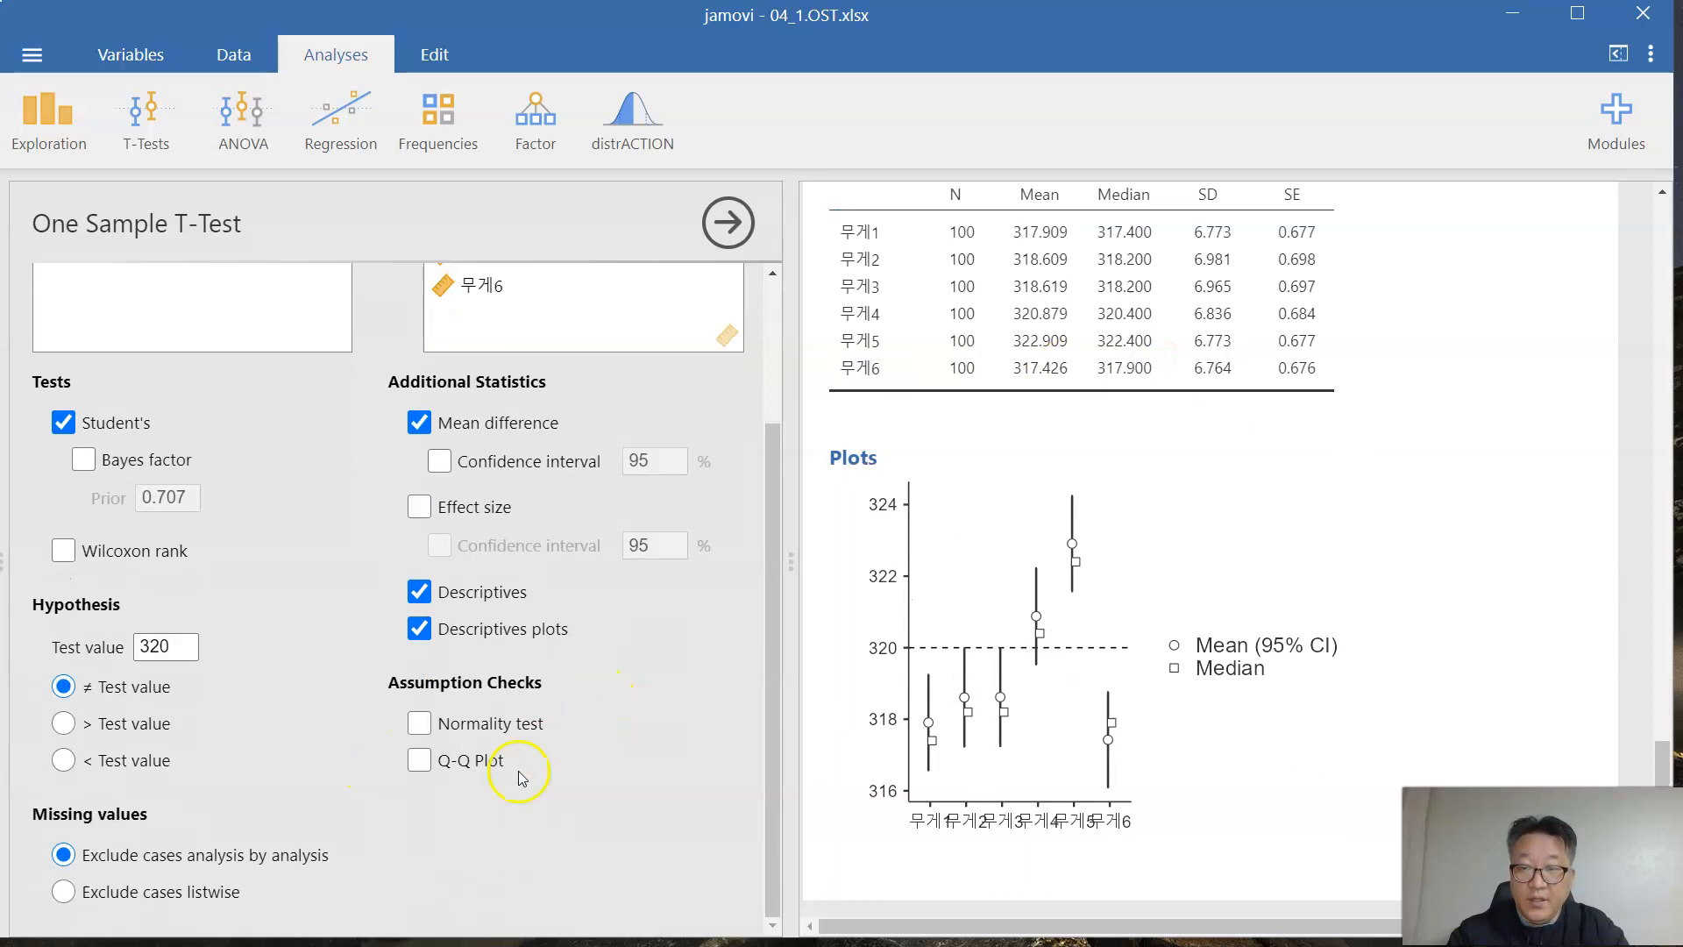
click(502, 726)
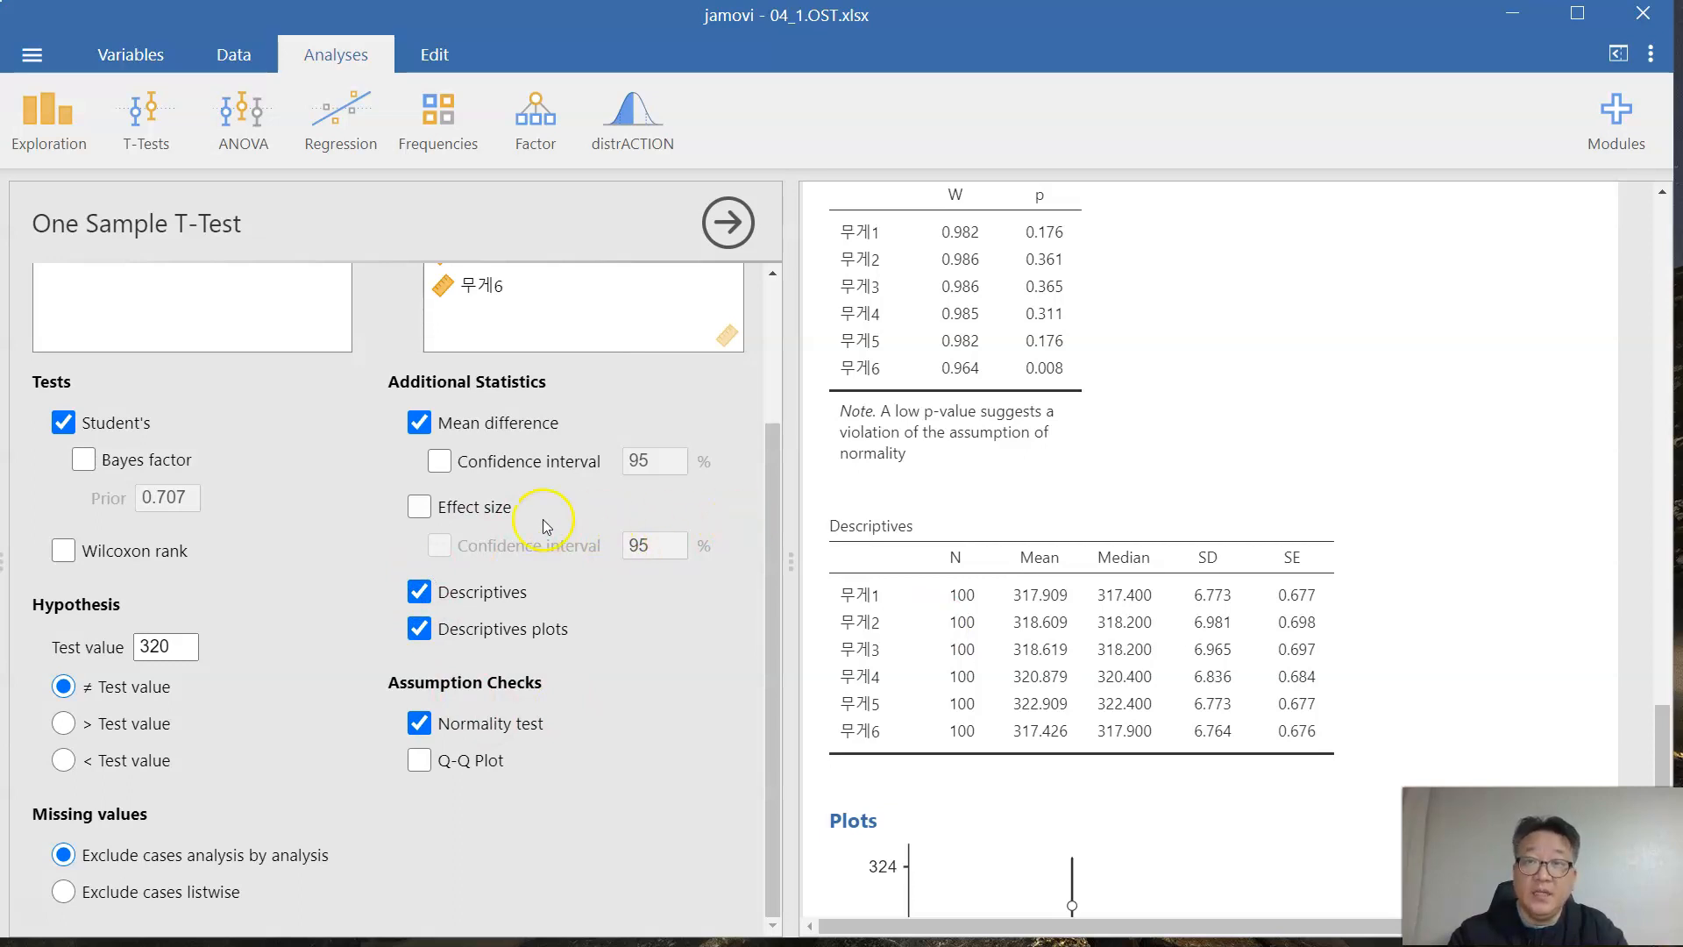
scroll(543, 524, up, 3)
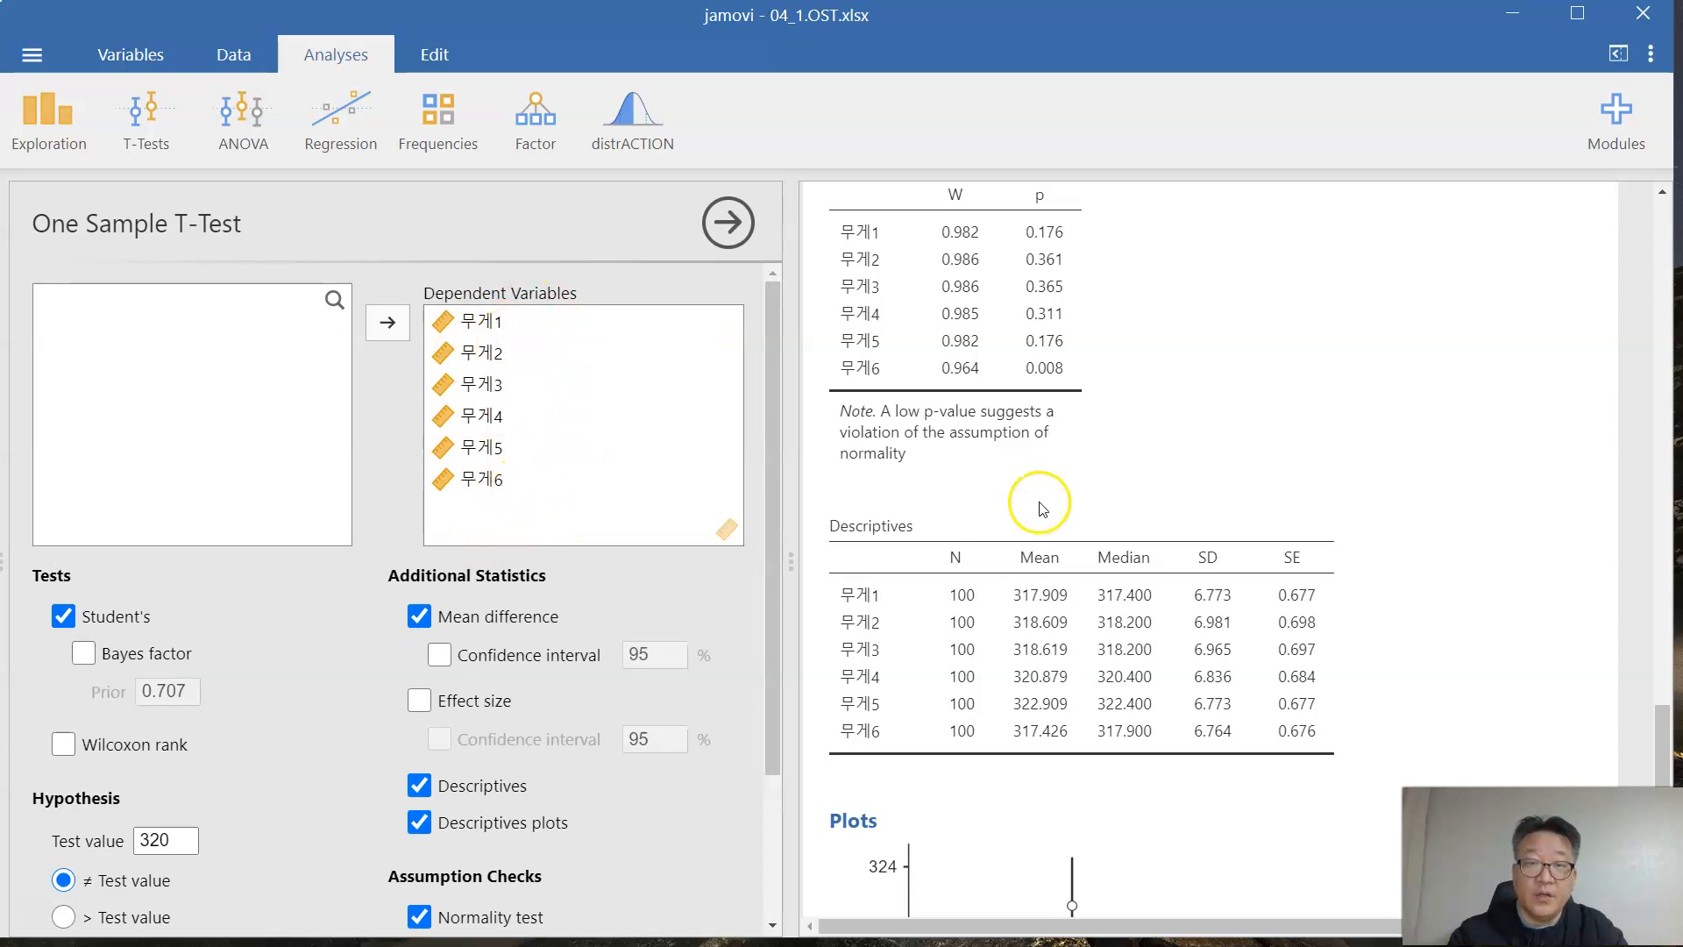
scroll(1043, 509, up, 2)
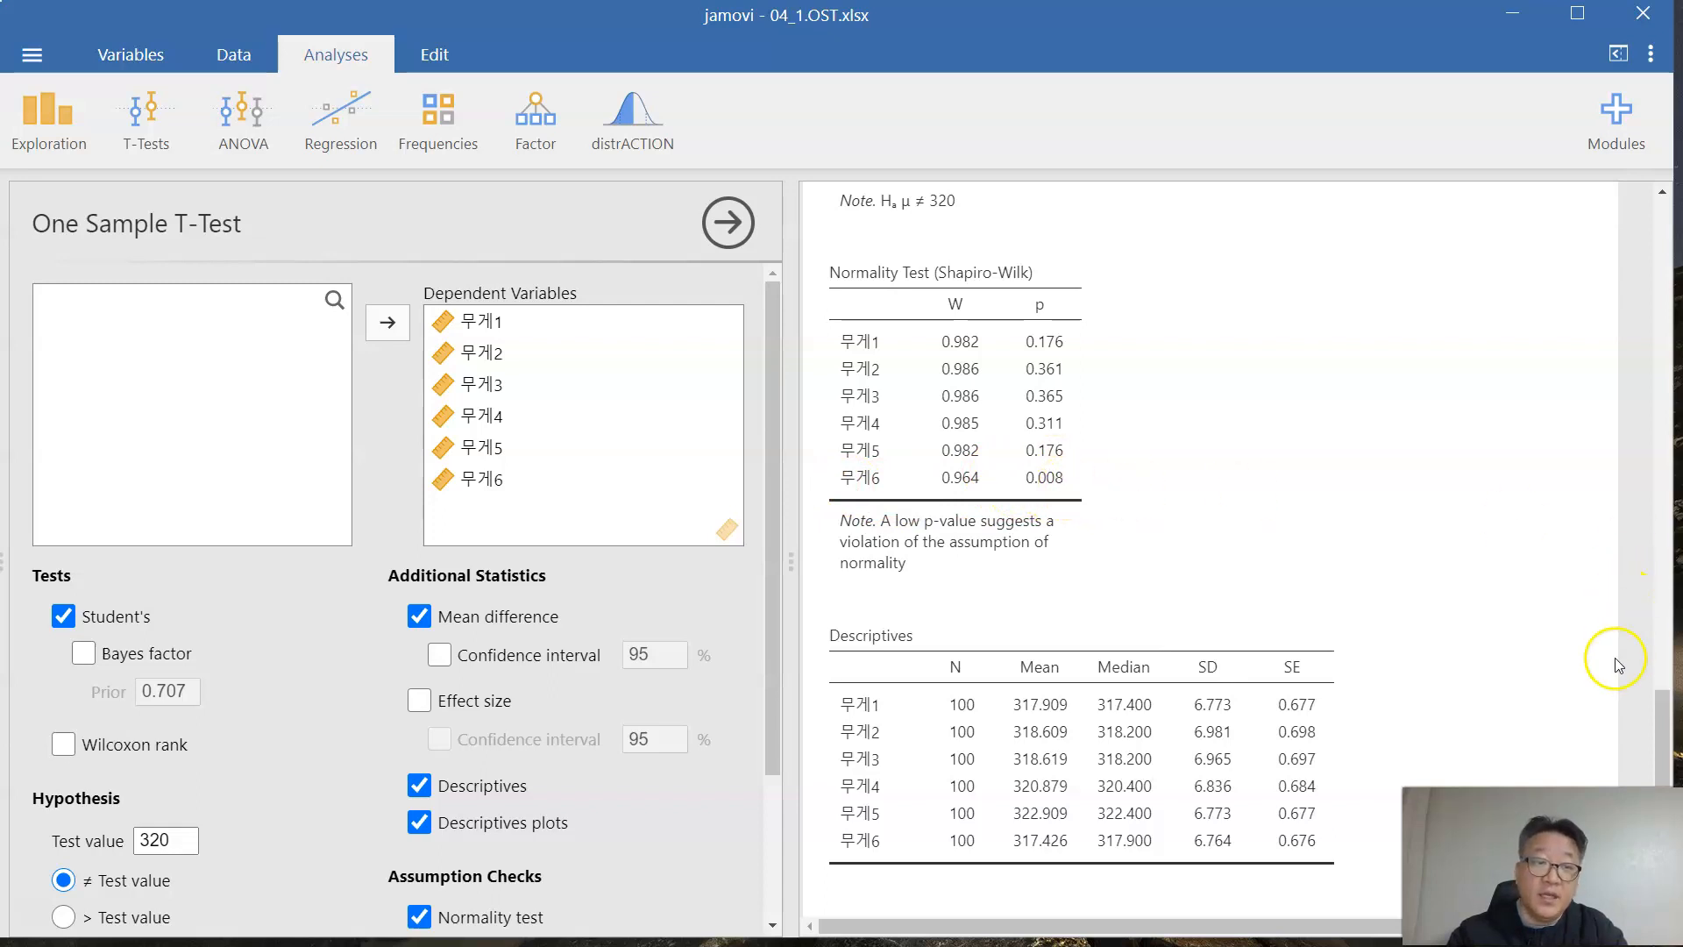
Step: Review the separate 무게1 t-test results, and add Q-Q plots to the six-variable t-test
drag(1662, 702, 1660, 198)
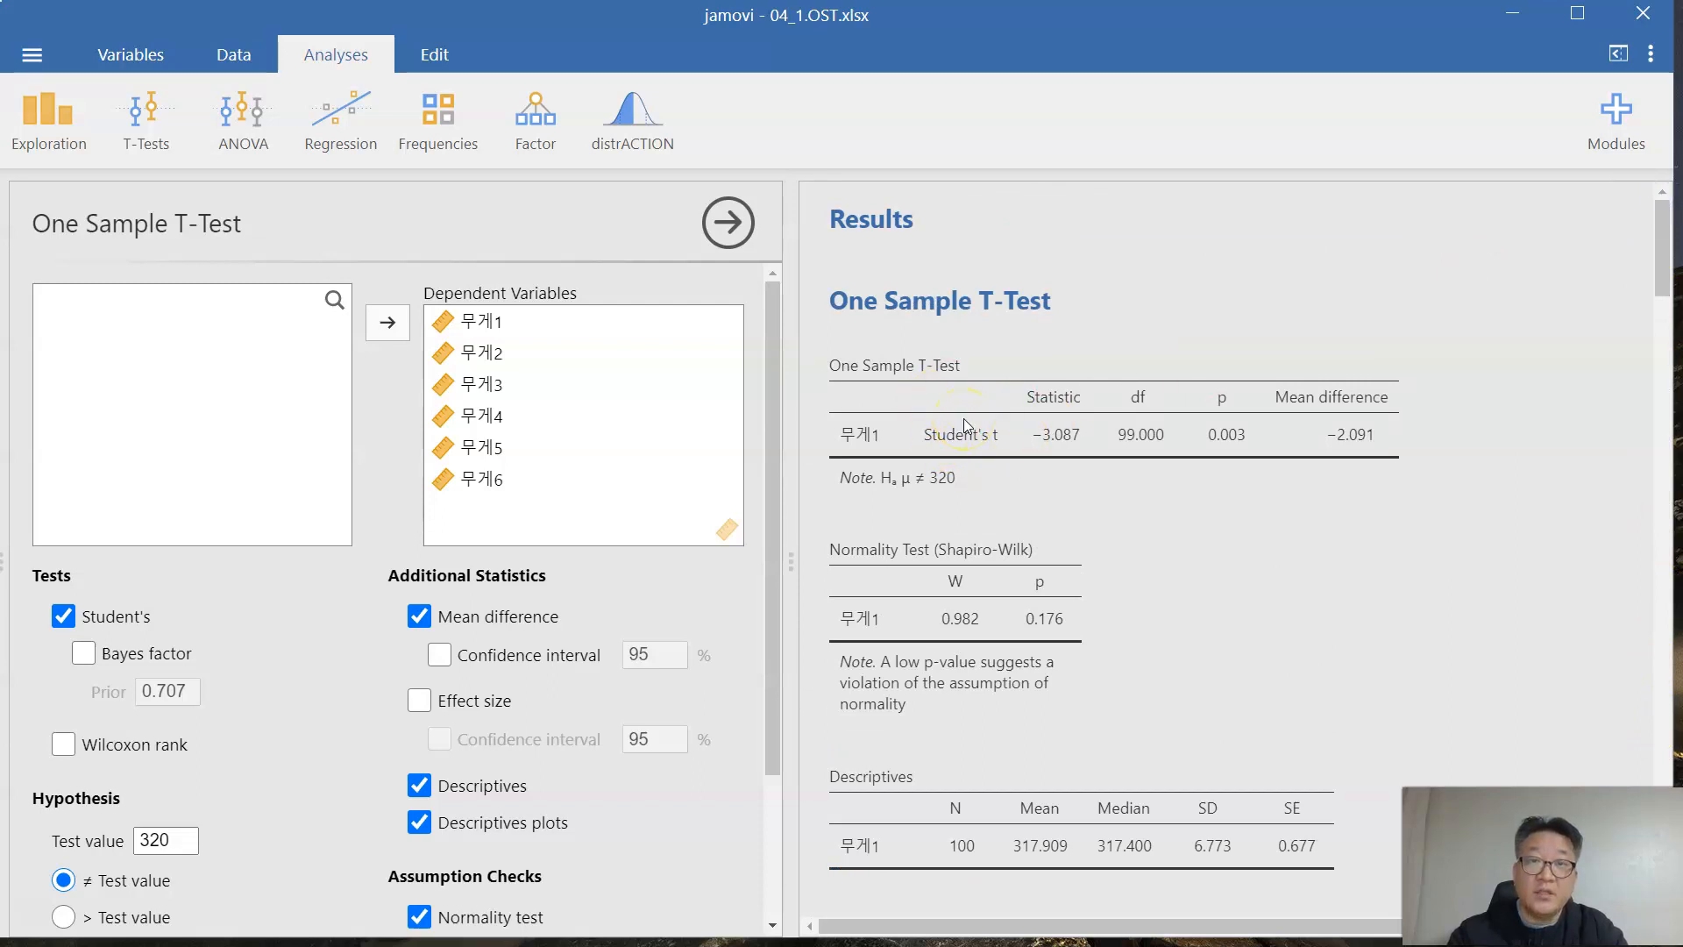
drag(1669, 224, 1668, 832)
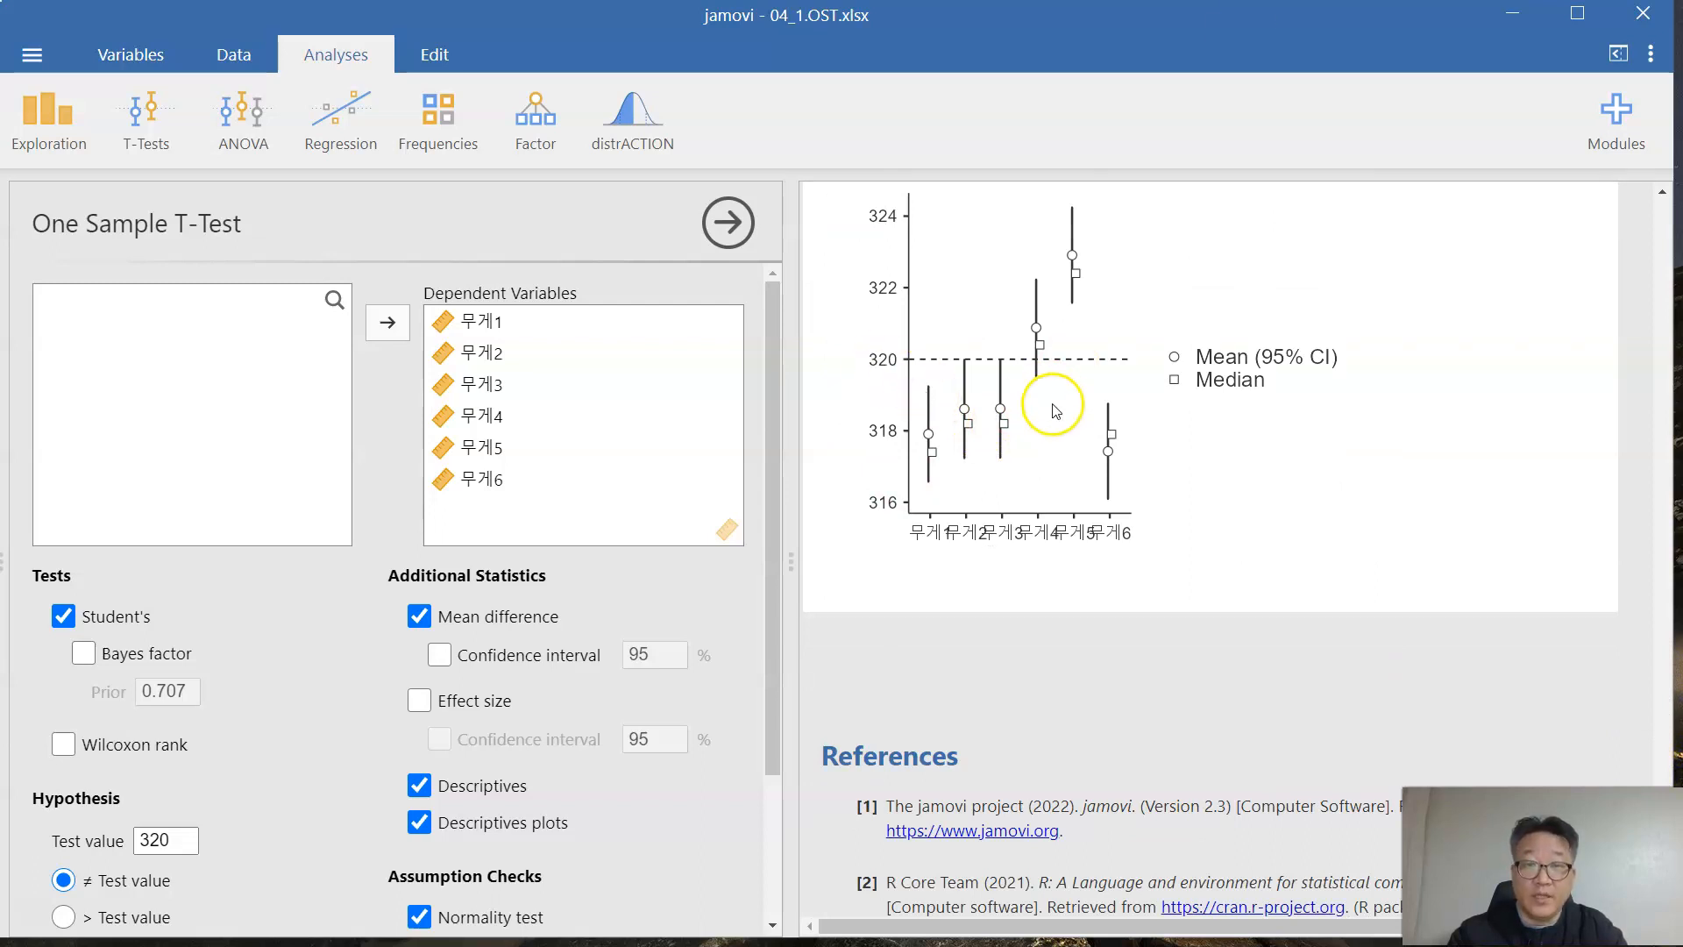
scroll(660, 581, down, 1)
scroll(661, 581, down, 1)
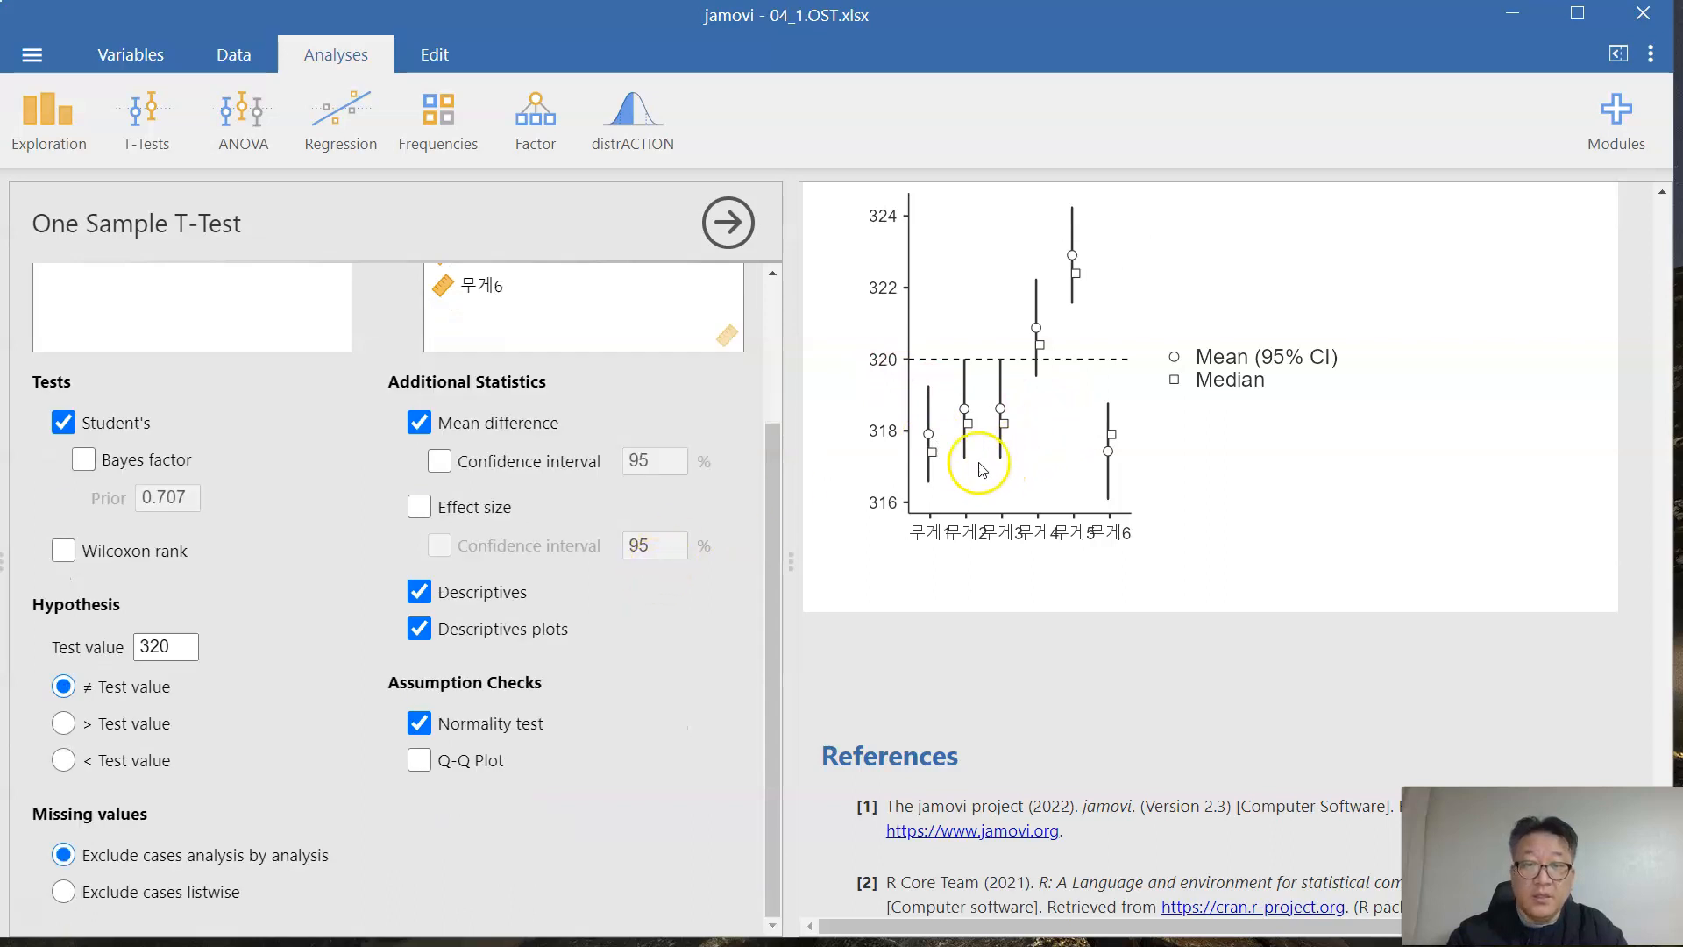
click(468, 762)
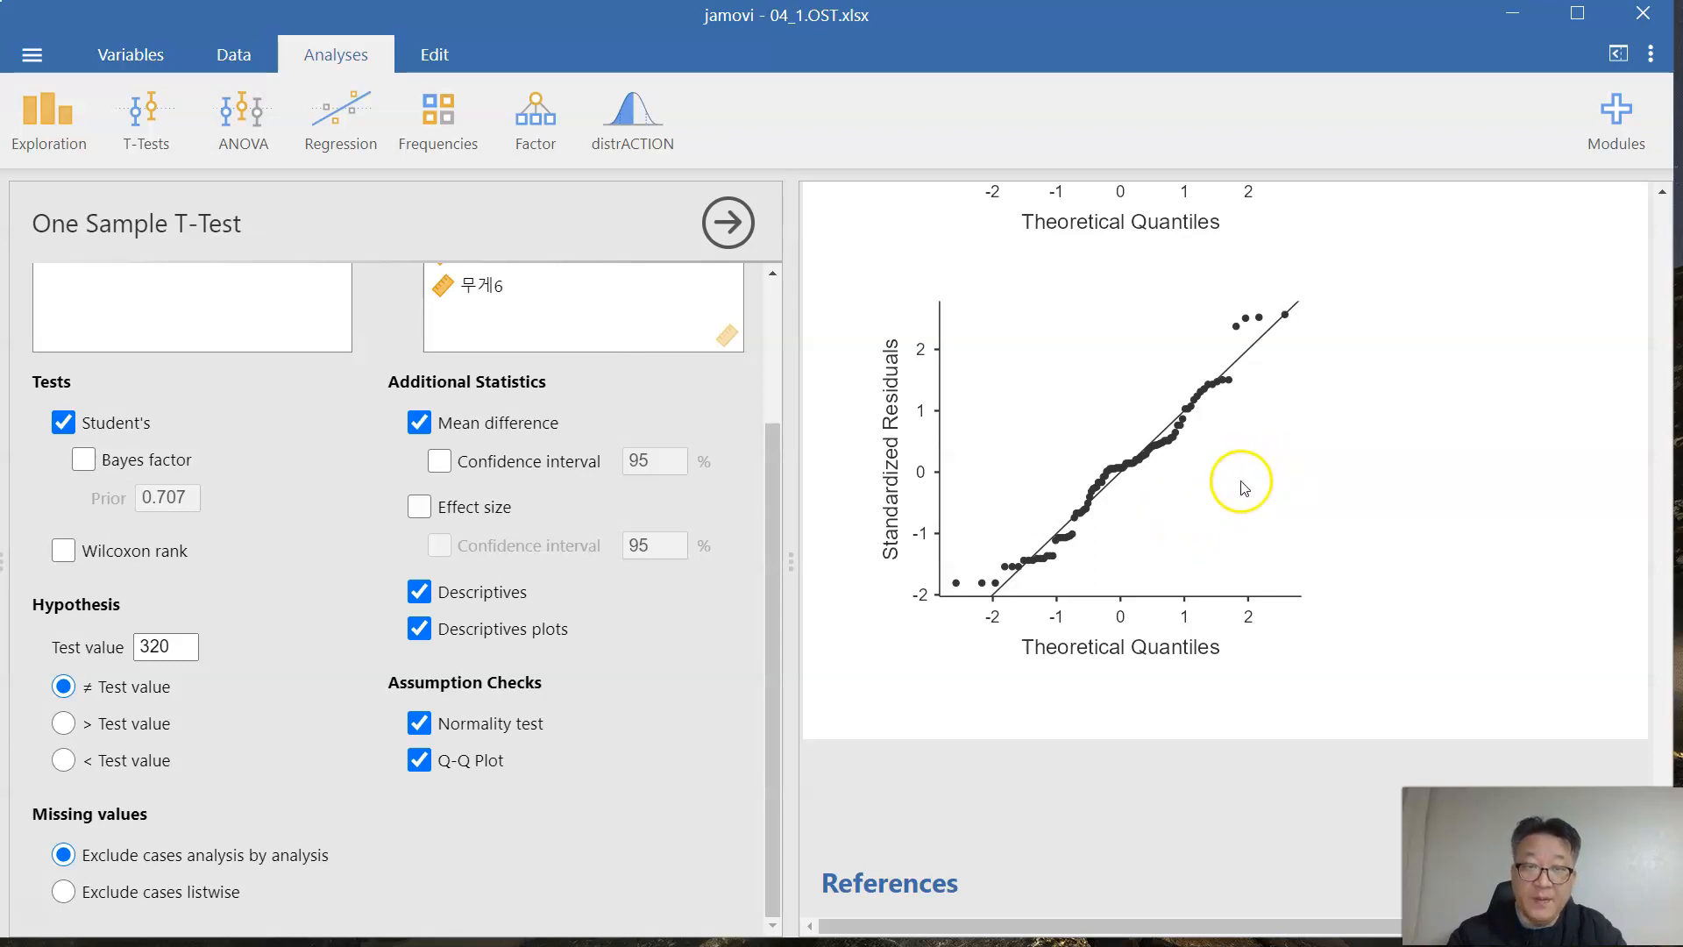
Step: Examine how closely the Q-Q plot points follow the diagonal and compare them with the Shapiro-Wilk p-values
scroll(1165, 473, up, 2)
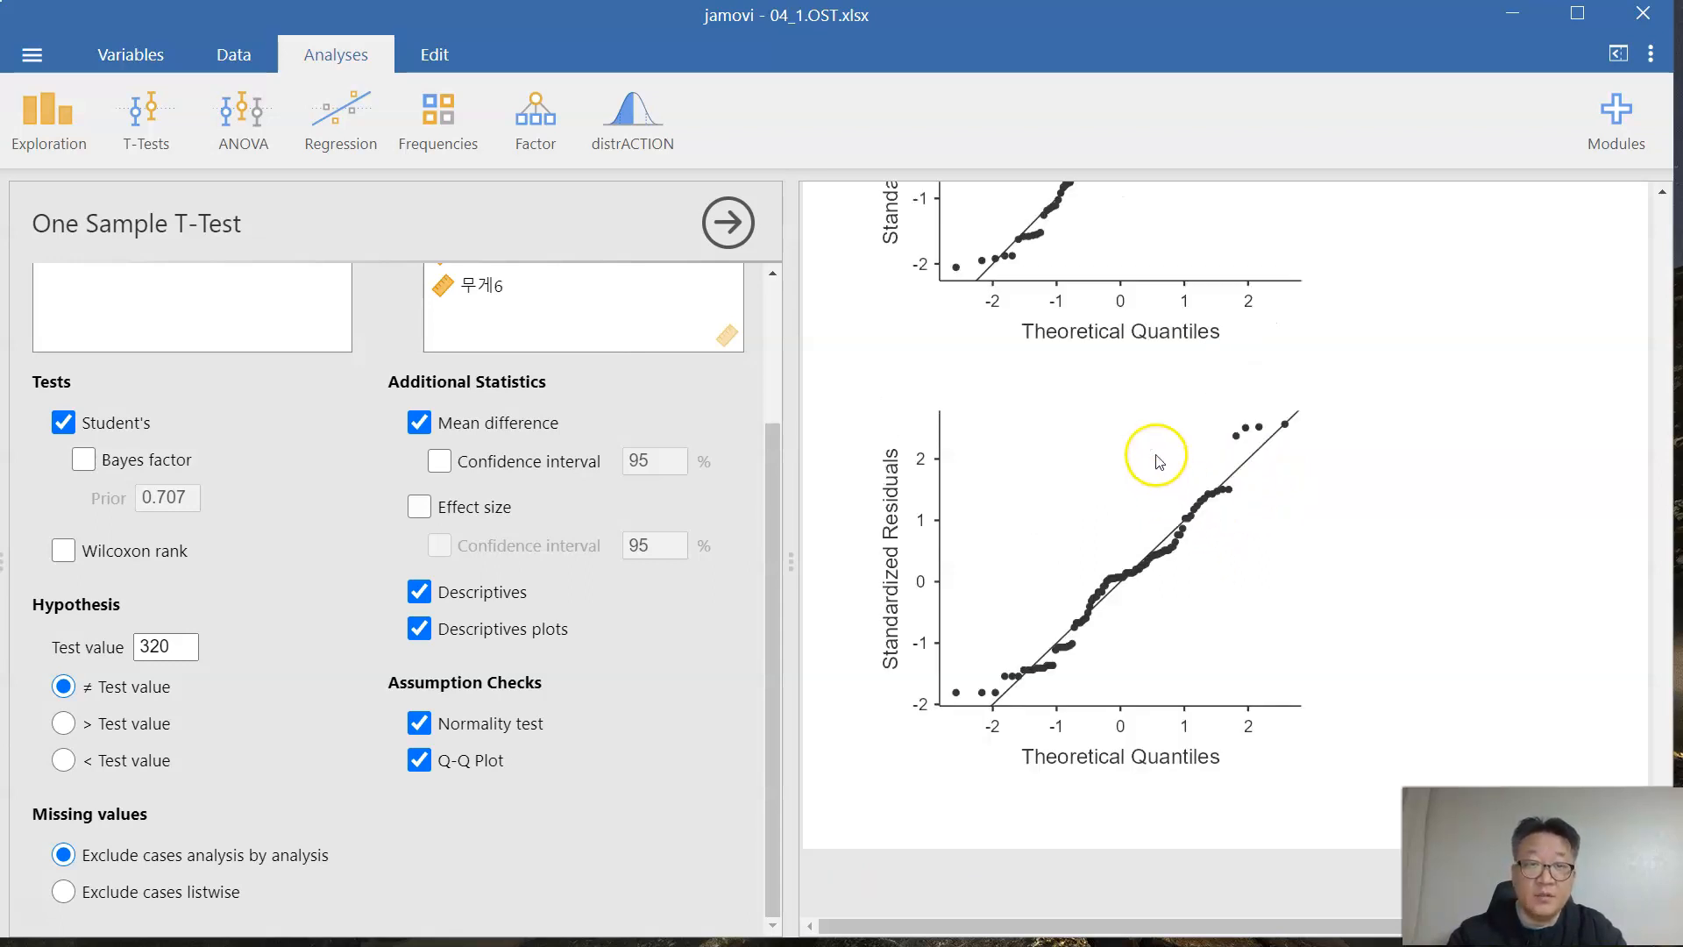
scroll(1209, 473, up, 3)
scroll(1244, 471, down, 3)
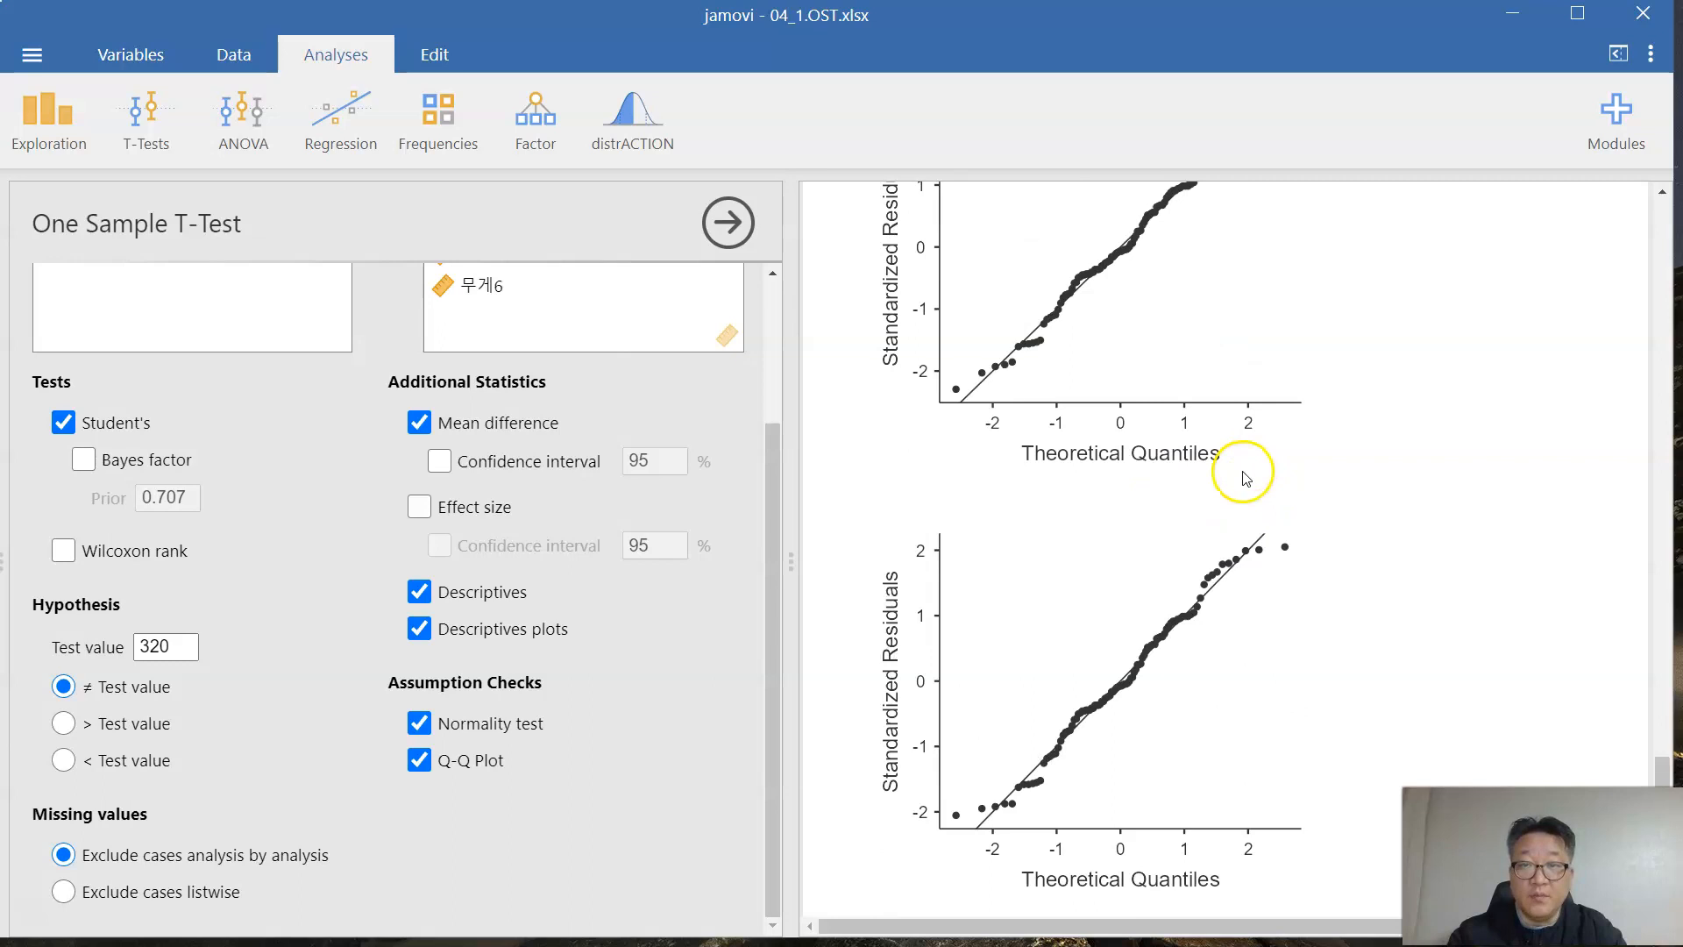
scroll(1127, 488, down, 3)
scroll(1104, 495, up, 10)
scroll(1103, 502, down, 2)
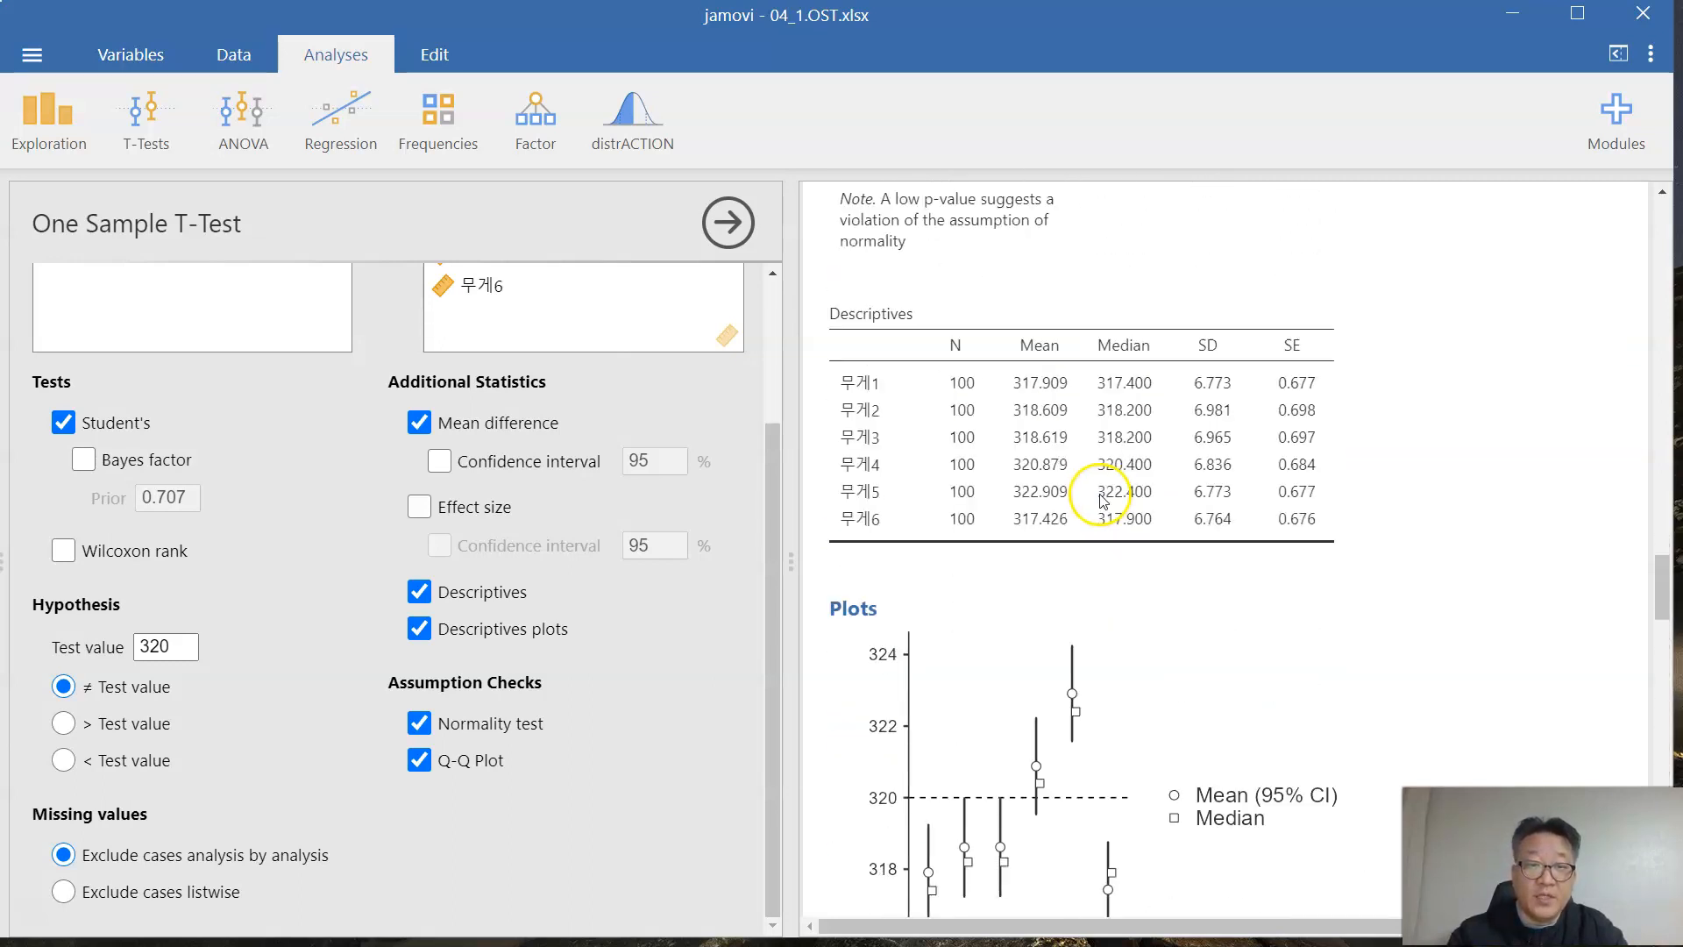
scroll(1114, 491, up, 3)
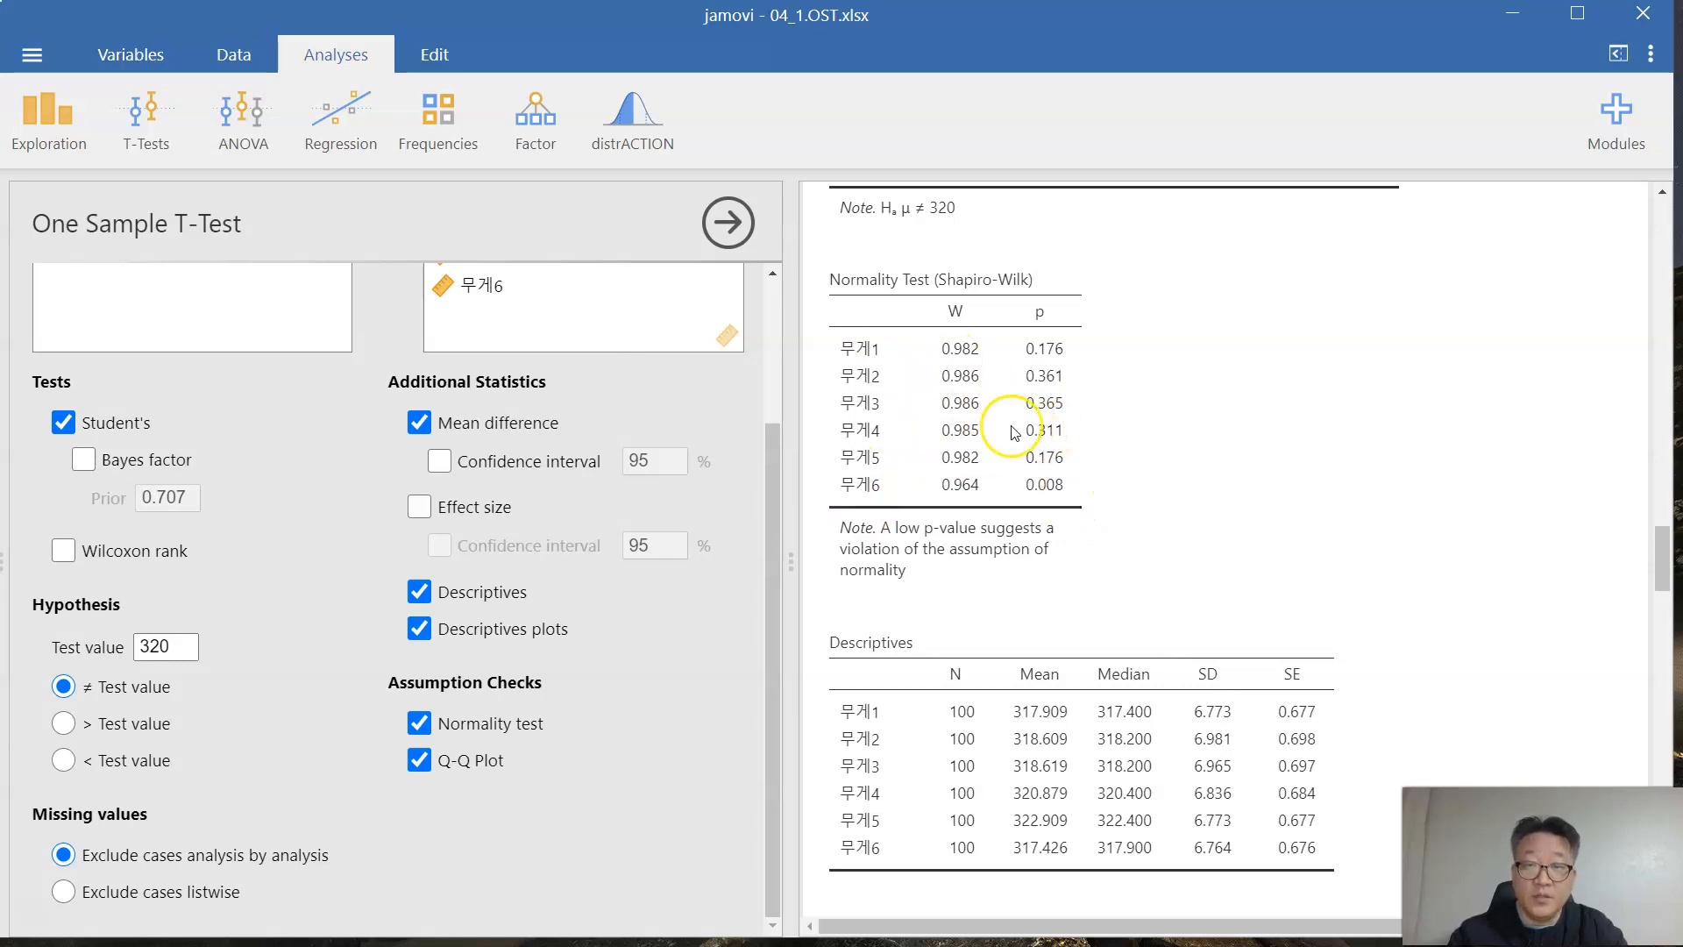
Step: Remove 무게6 from the t-test's dependent variables and check the updated normality table and plots
scroll(543, 473, up, 3)
click(485, 482)
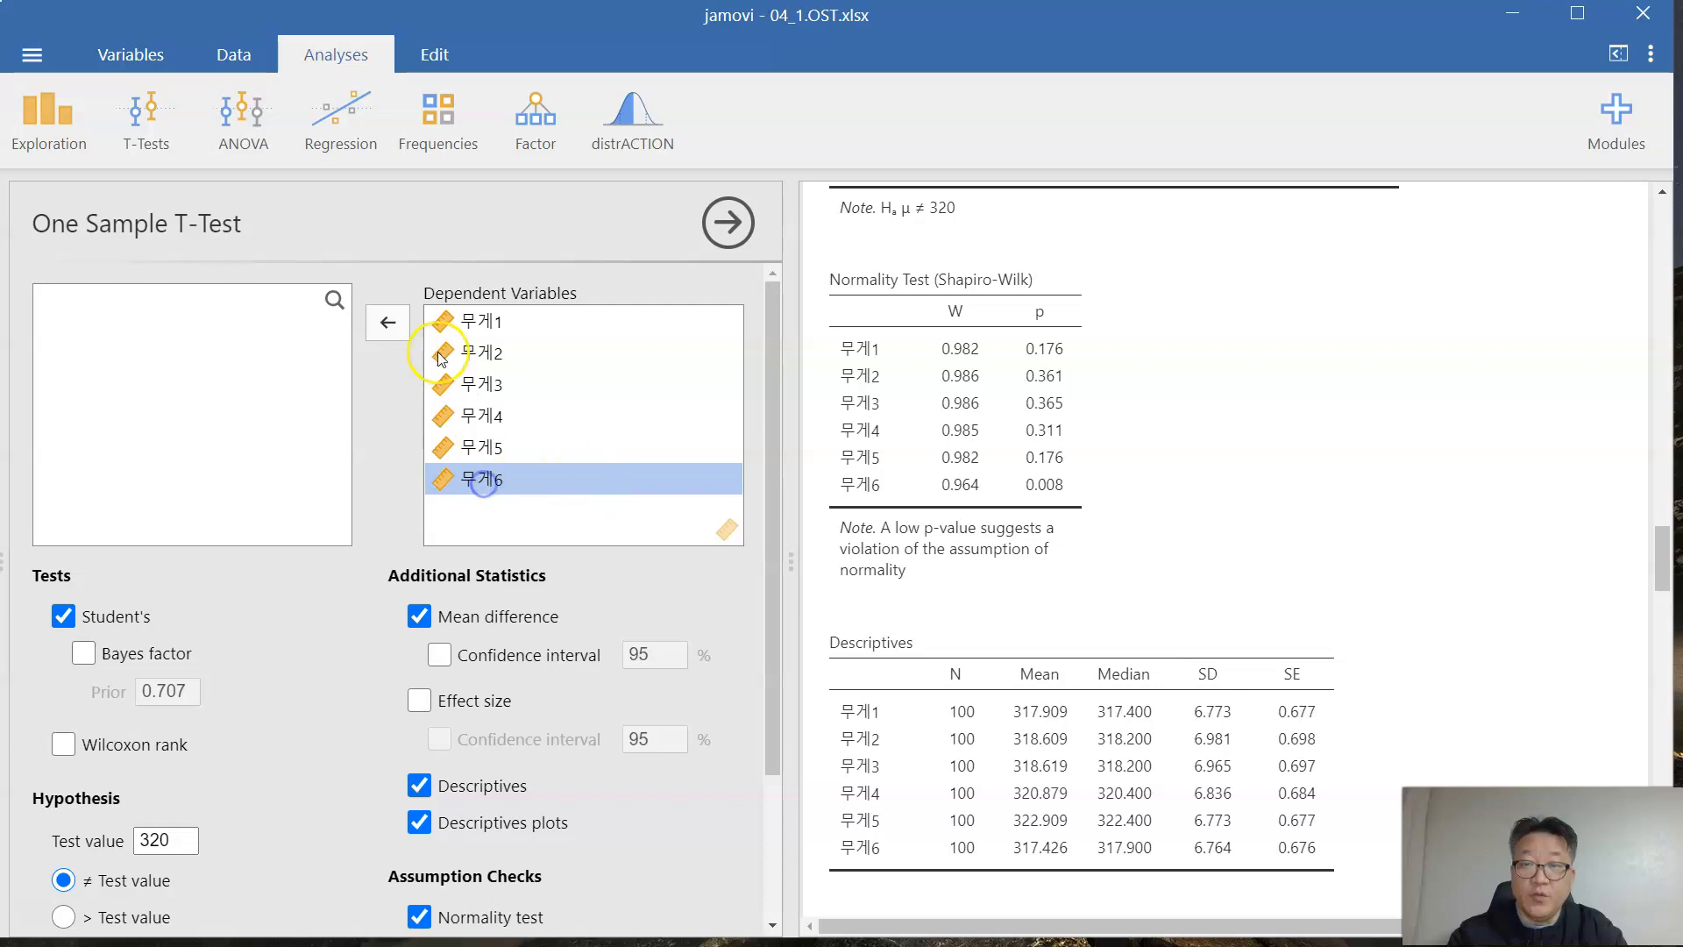
click(384, 323)
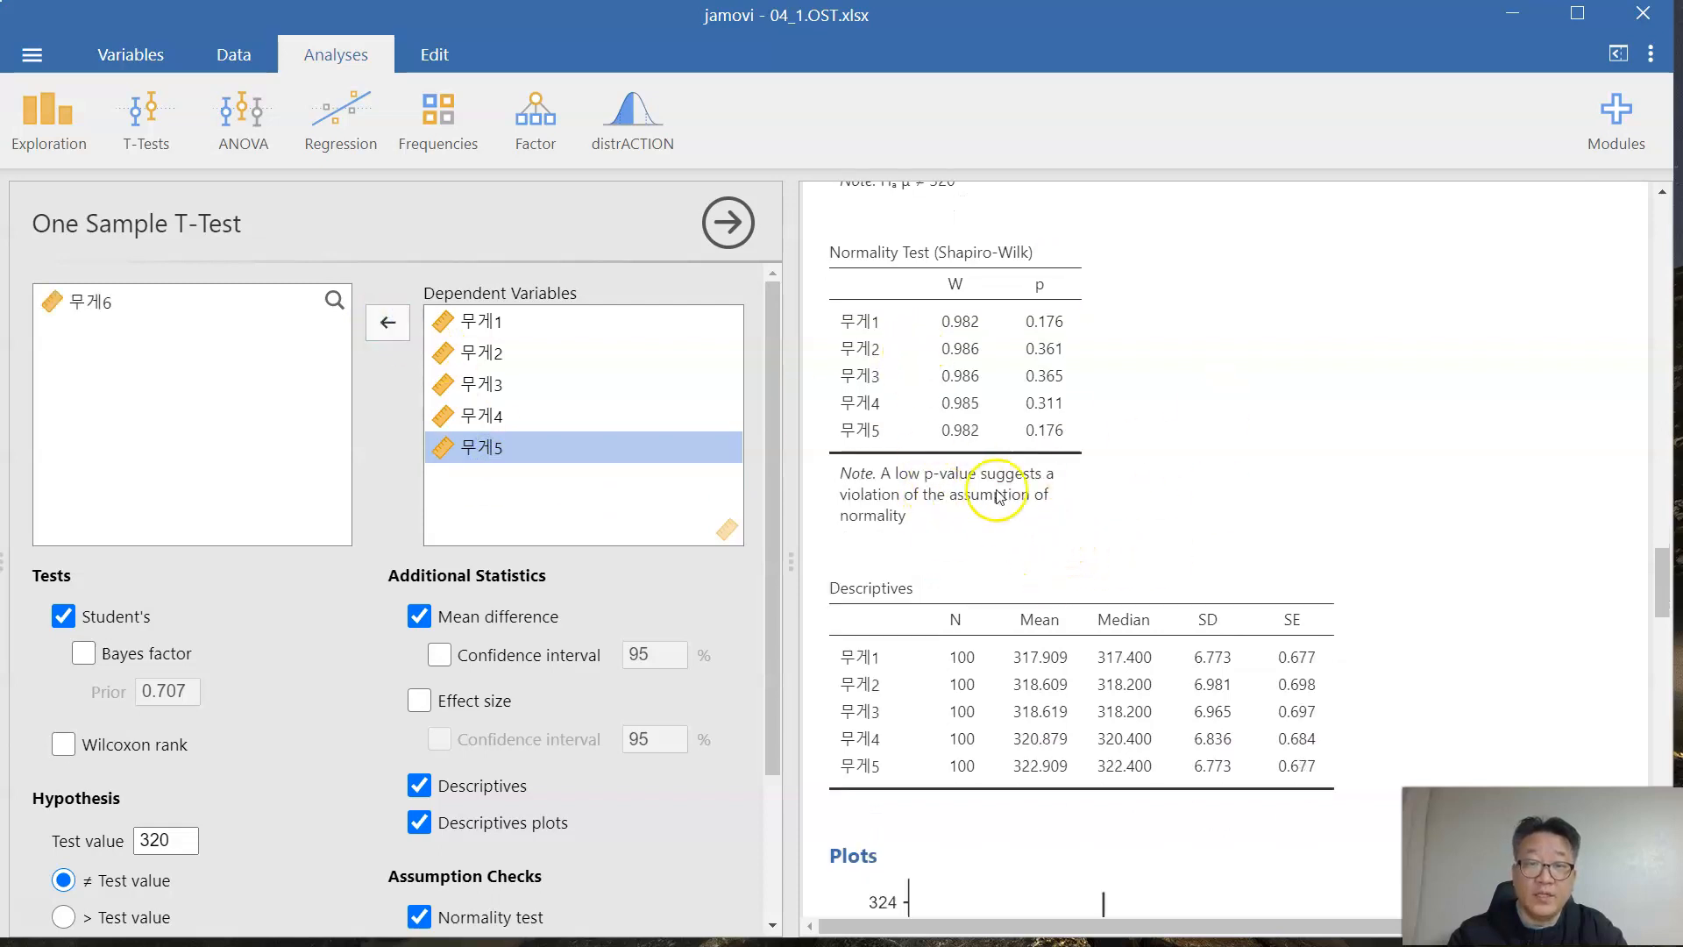
scroll(1161, 479, down, 6)
scroll(1221, 364, down, 6)
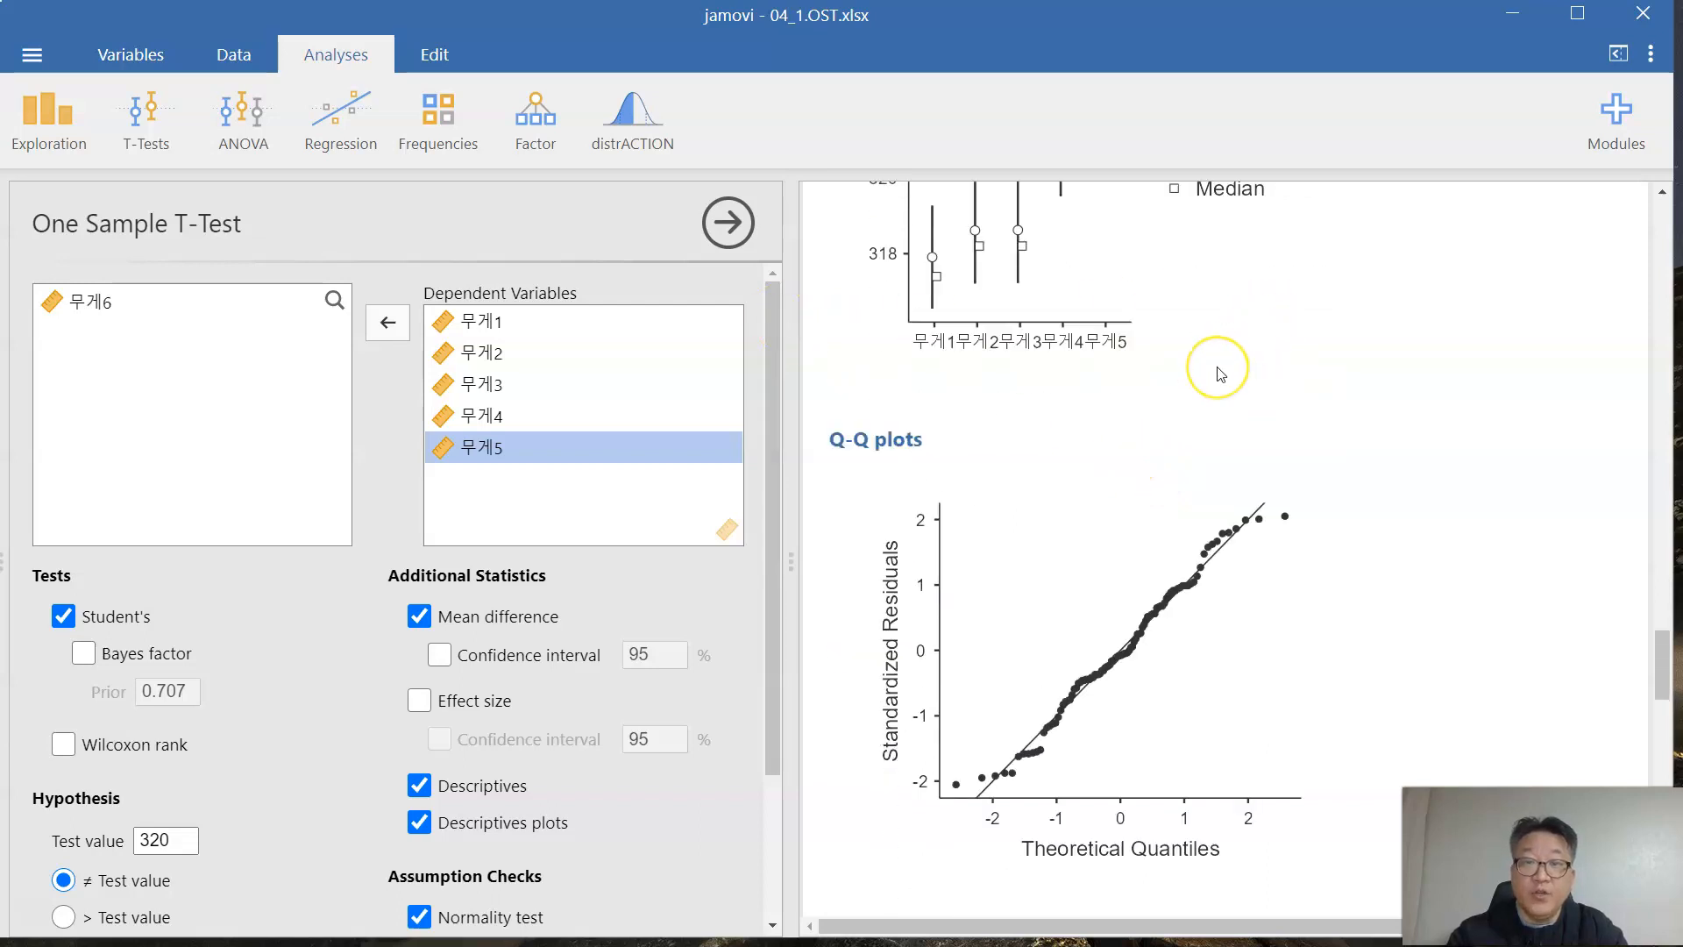
scroll(1219, 376, down, 5)
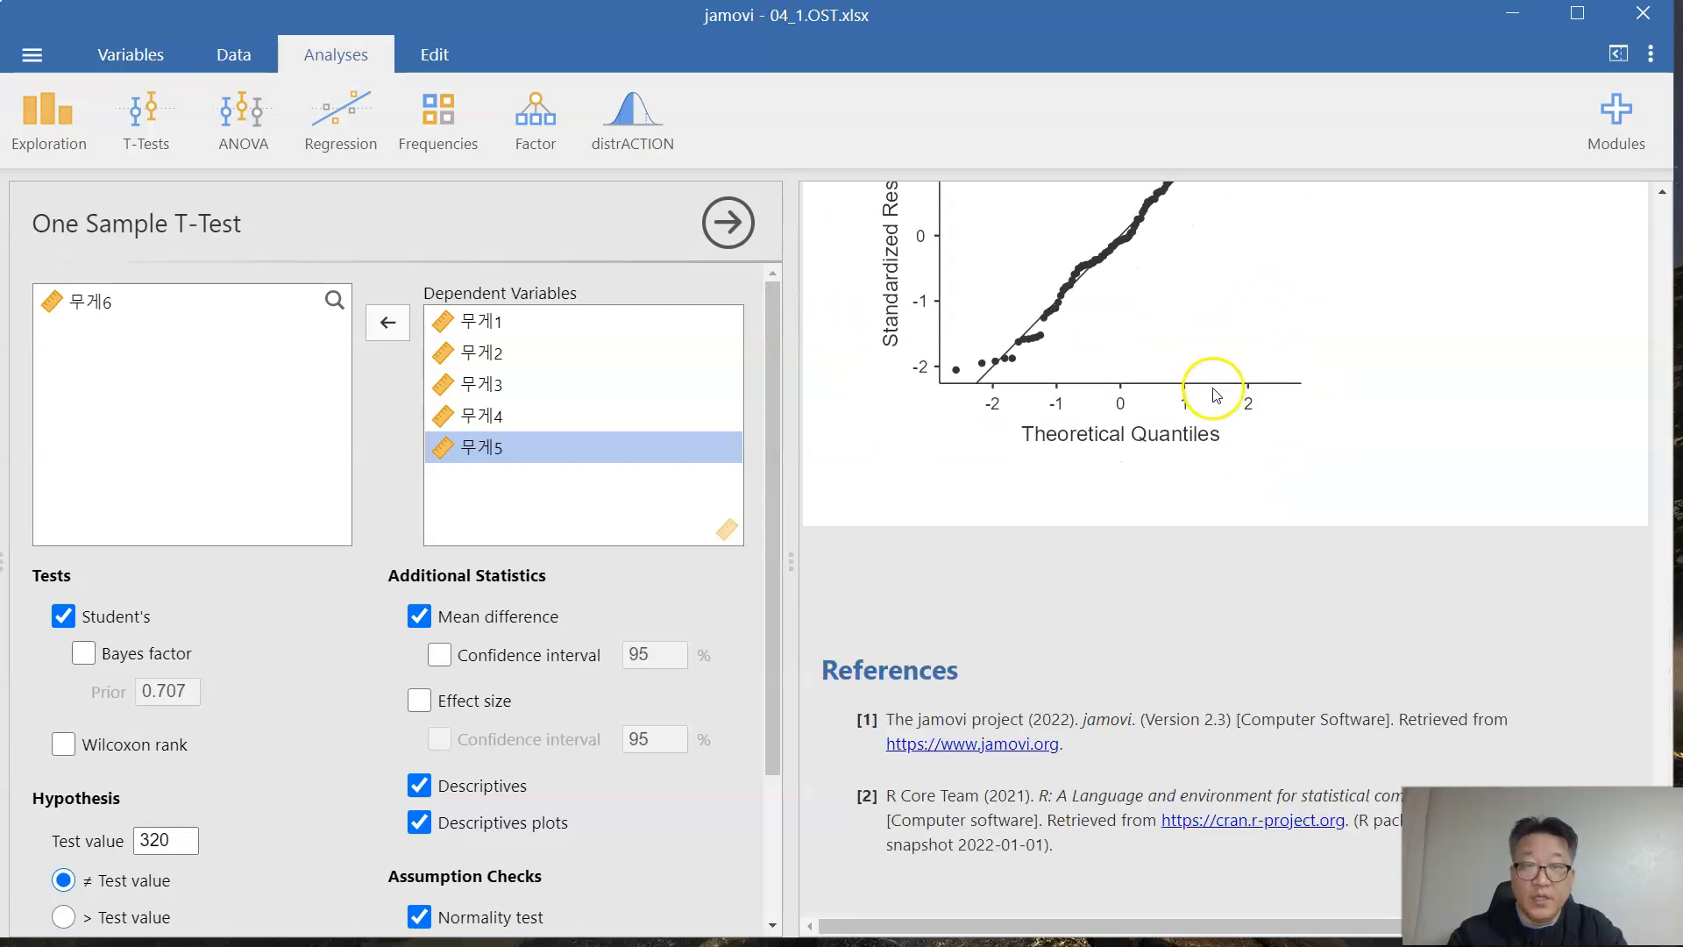
Step: Create a new One Sample T-Test with 무게6 as its only dependent variable
click(150, 119)
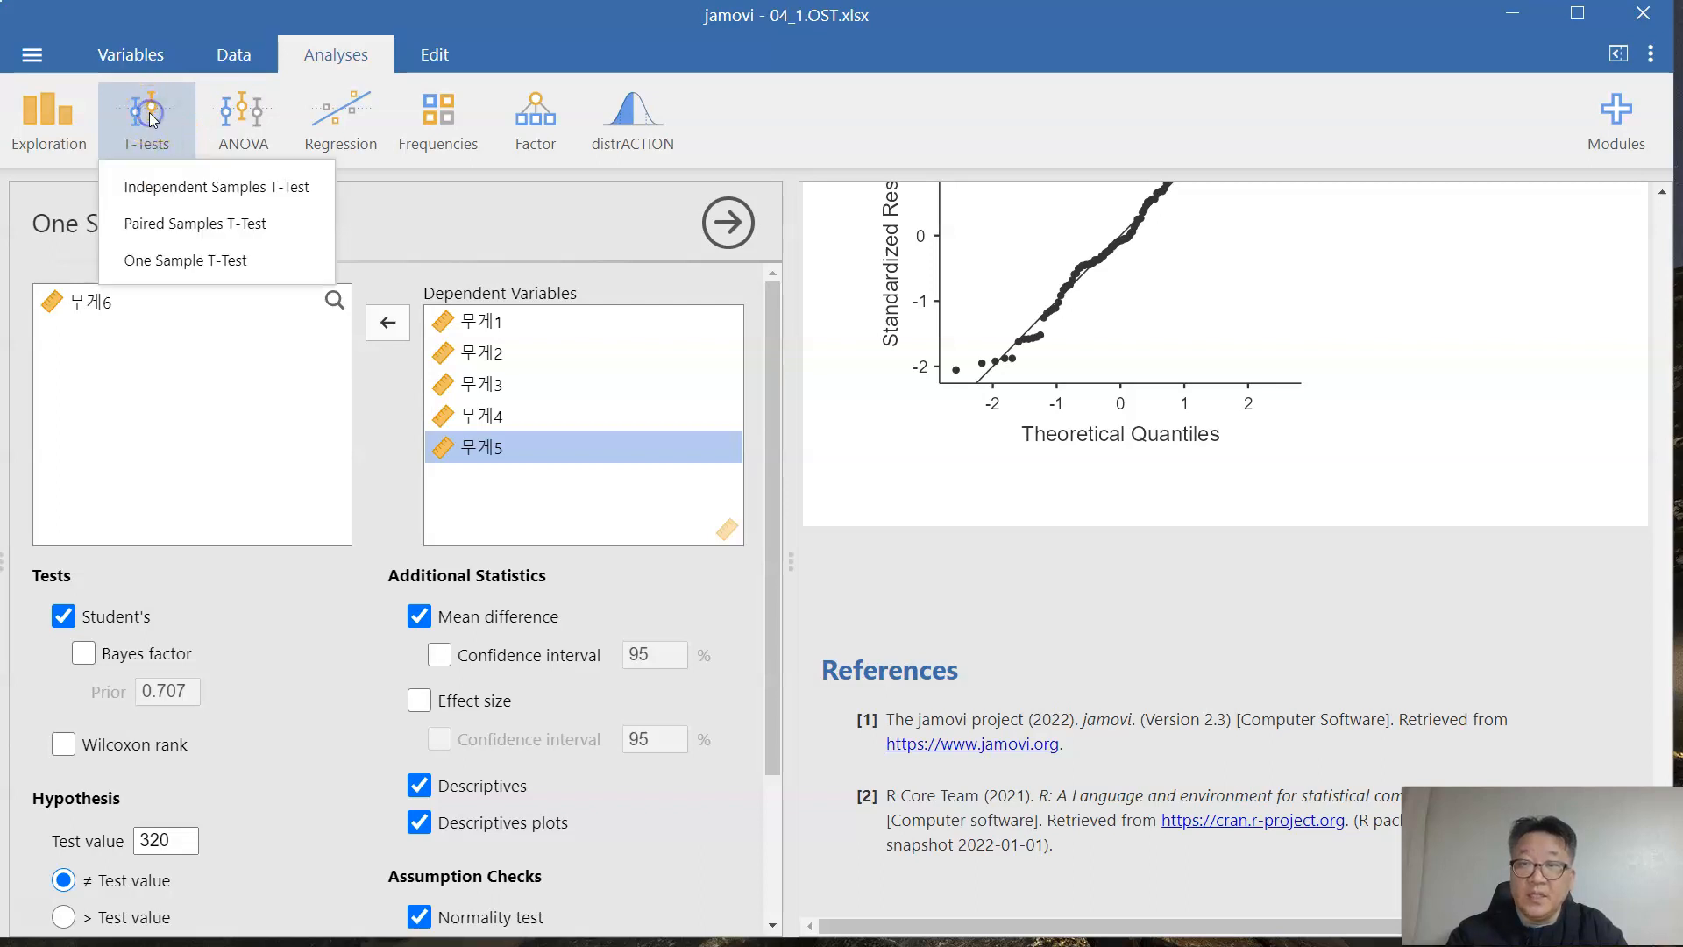
click(169, 263)
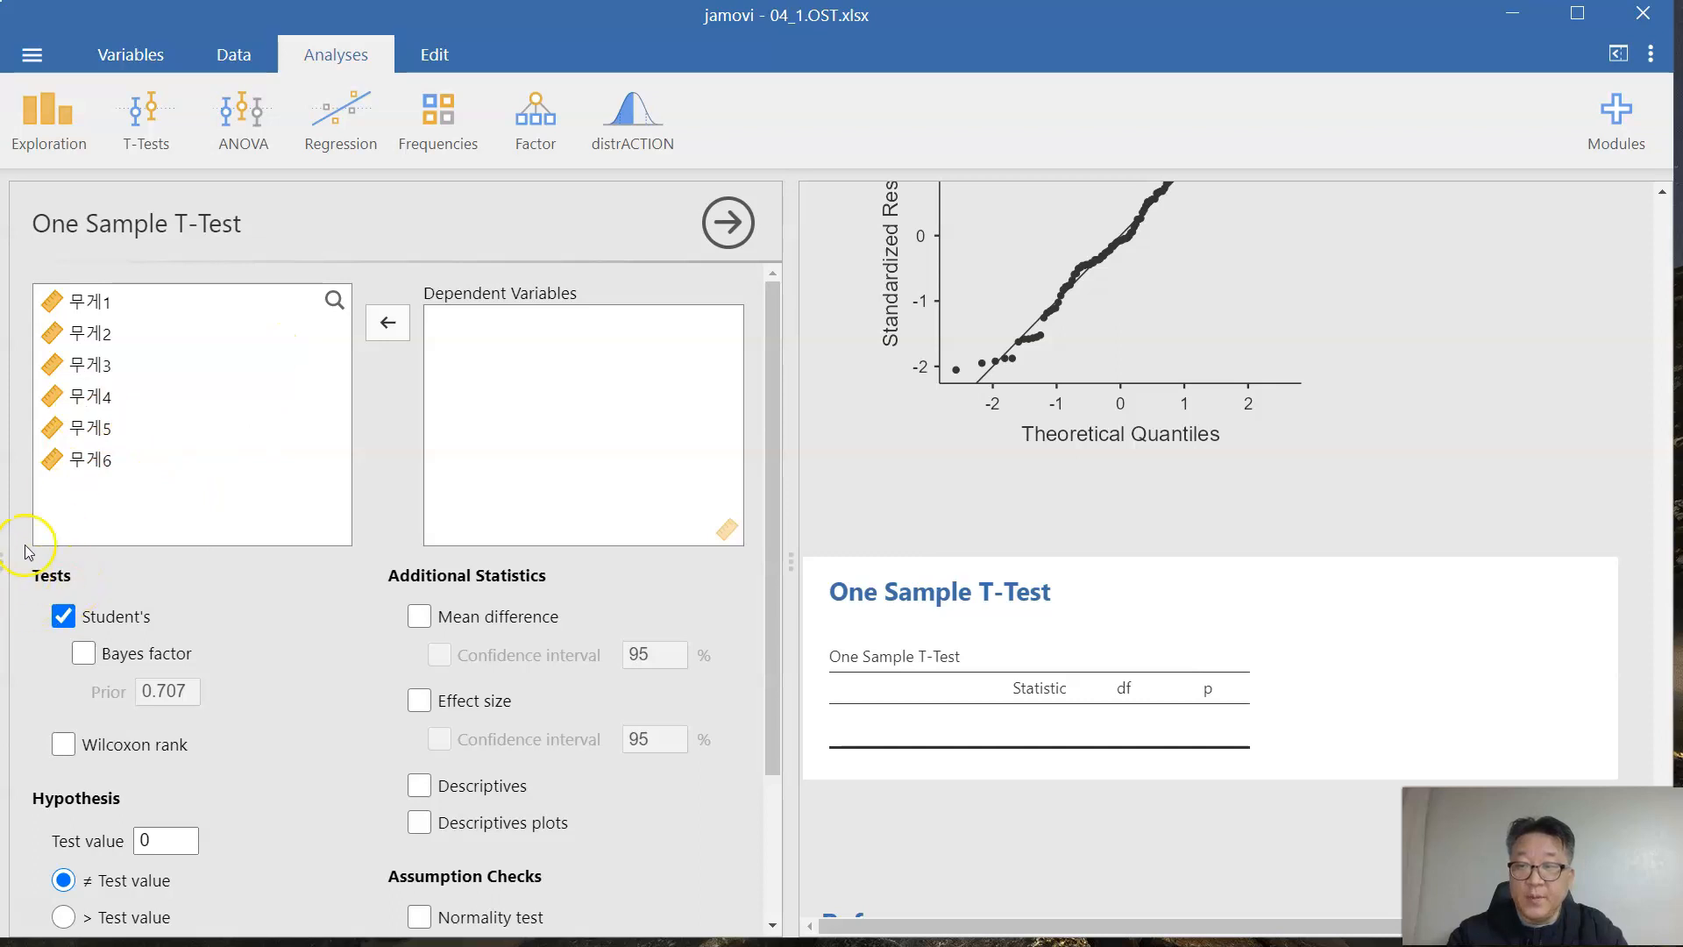
scroll(136, 517, down, 2)
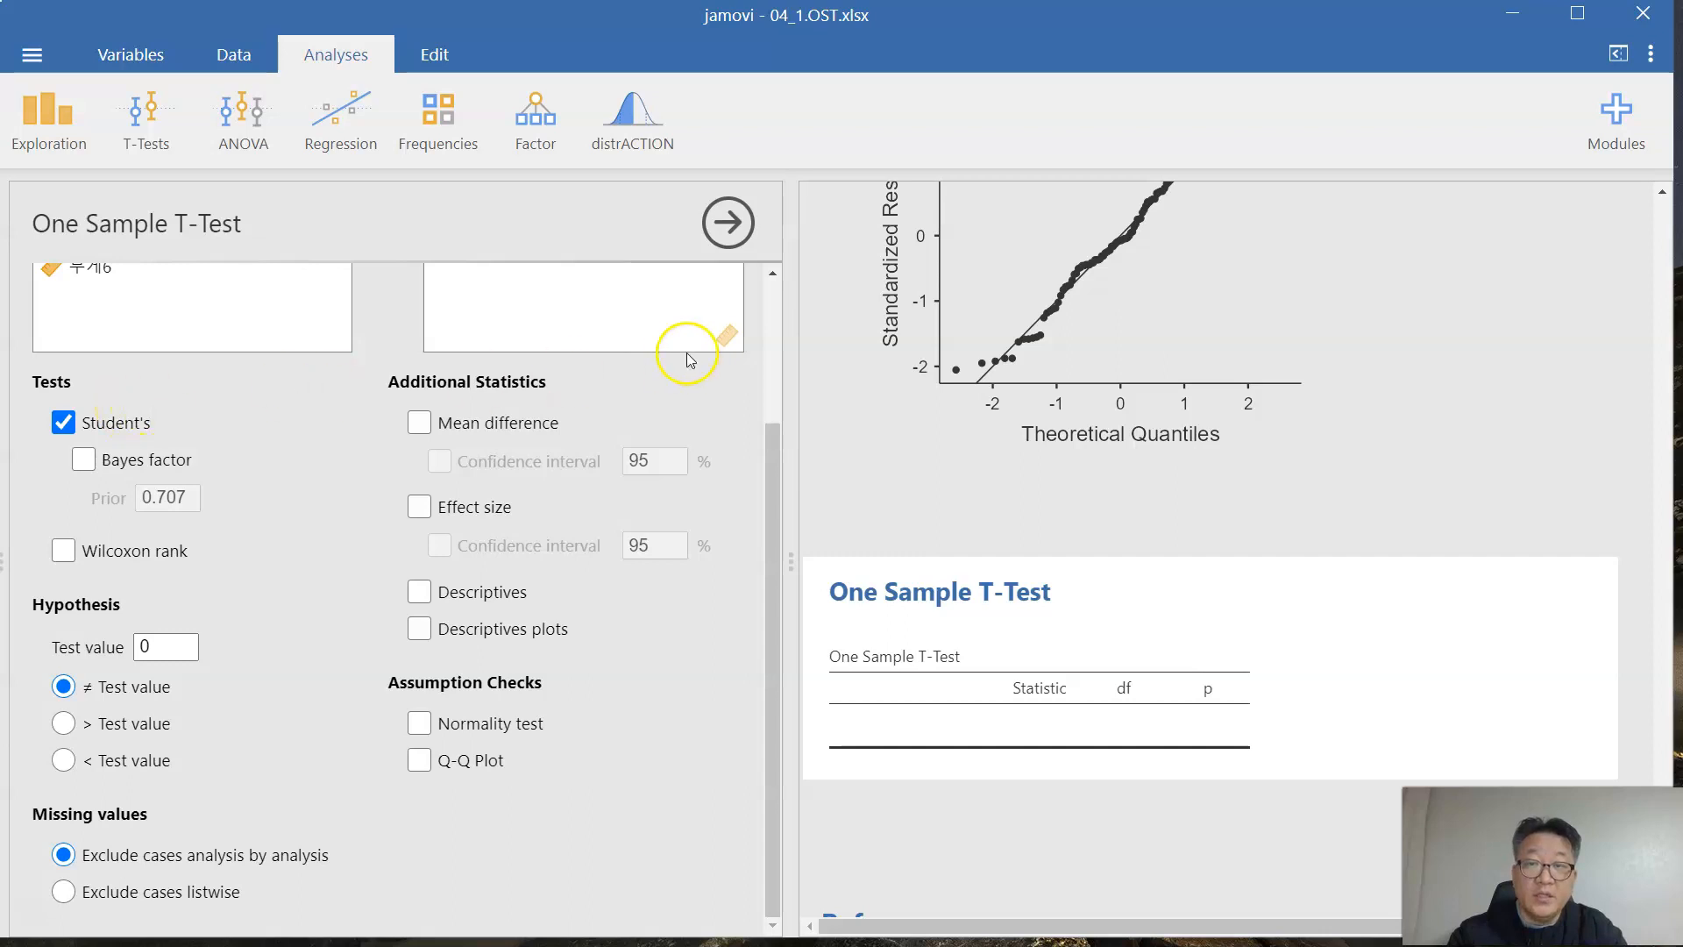
scroll(188, 401, up, 1)
click(106, 375)
scroll(403, 360, up, 1)
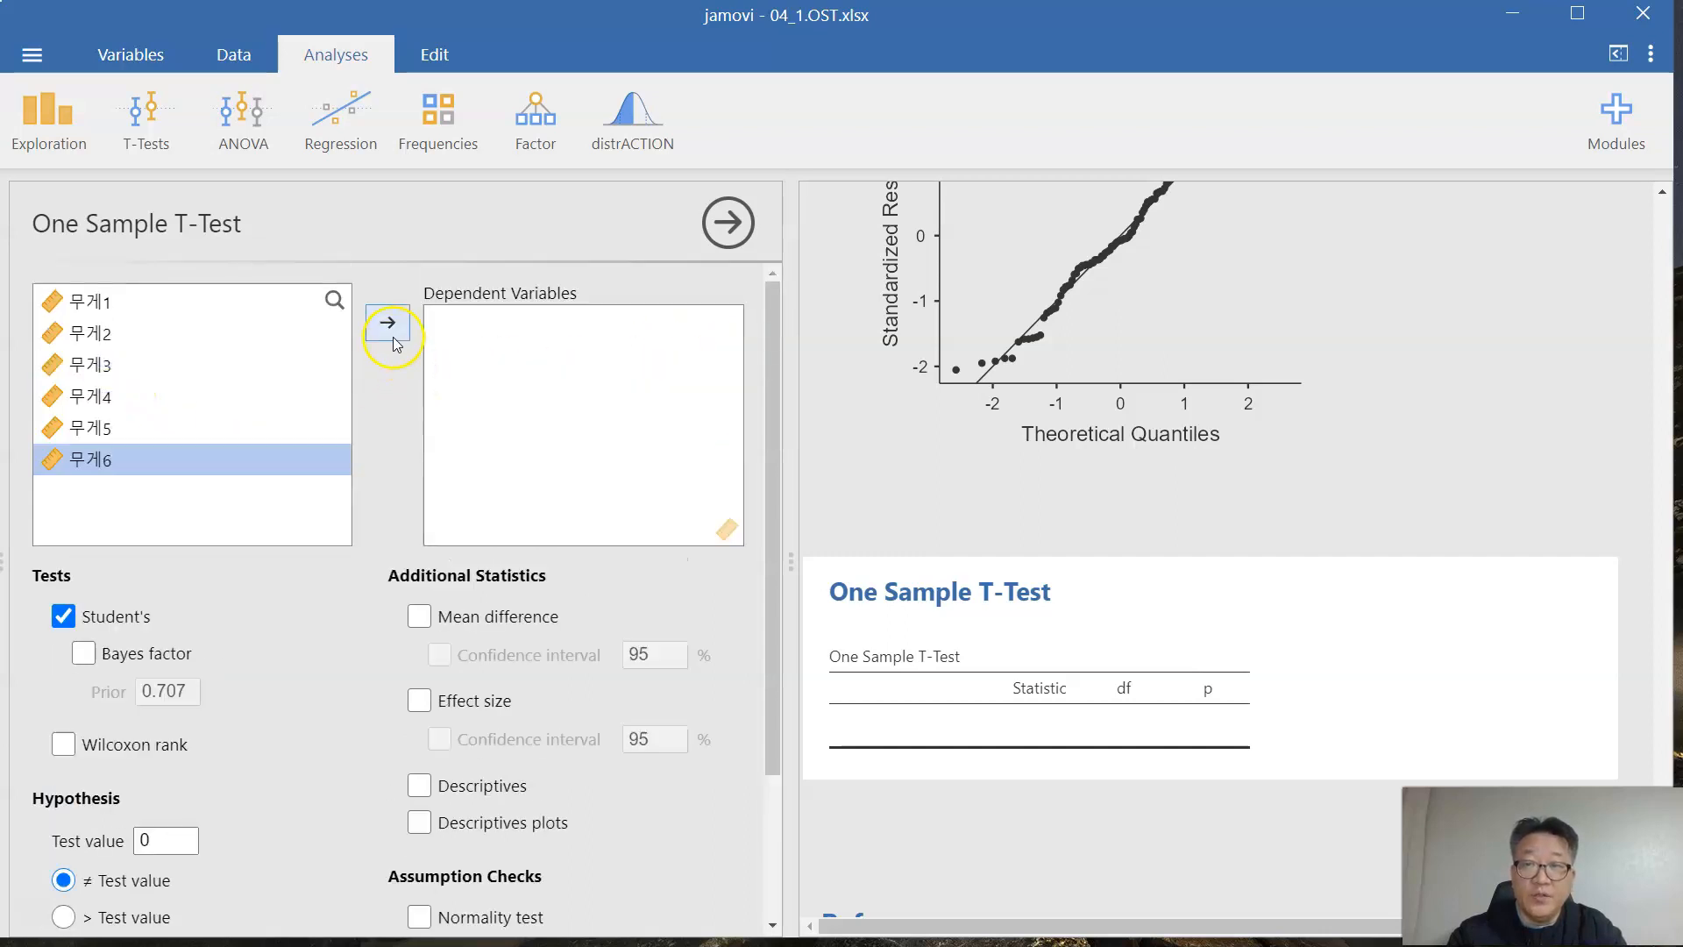
click(394, 342)
Step: Include the Wilcoxon rank test, normality test, Q-Q plot, descriptives and descriptives plots in the 무게6 analysis
scroll(473, 669, down, 2)
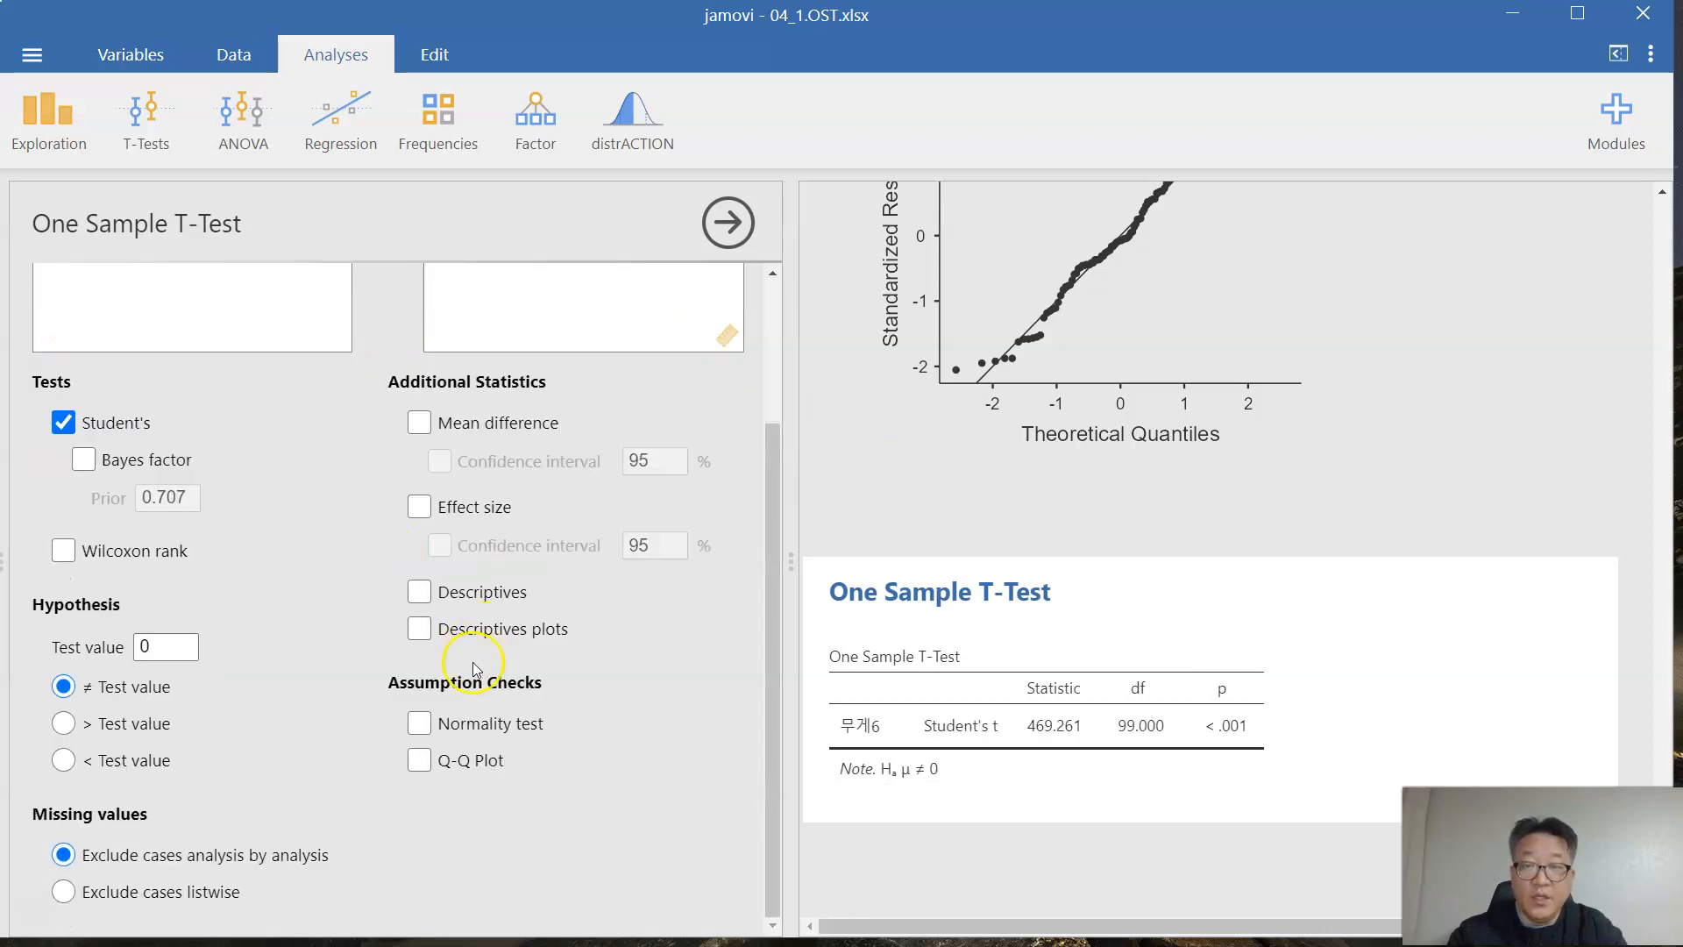
click(477, 726)
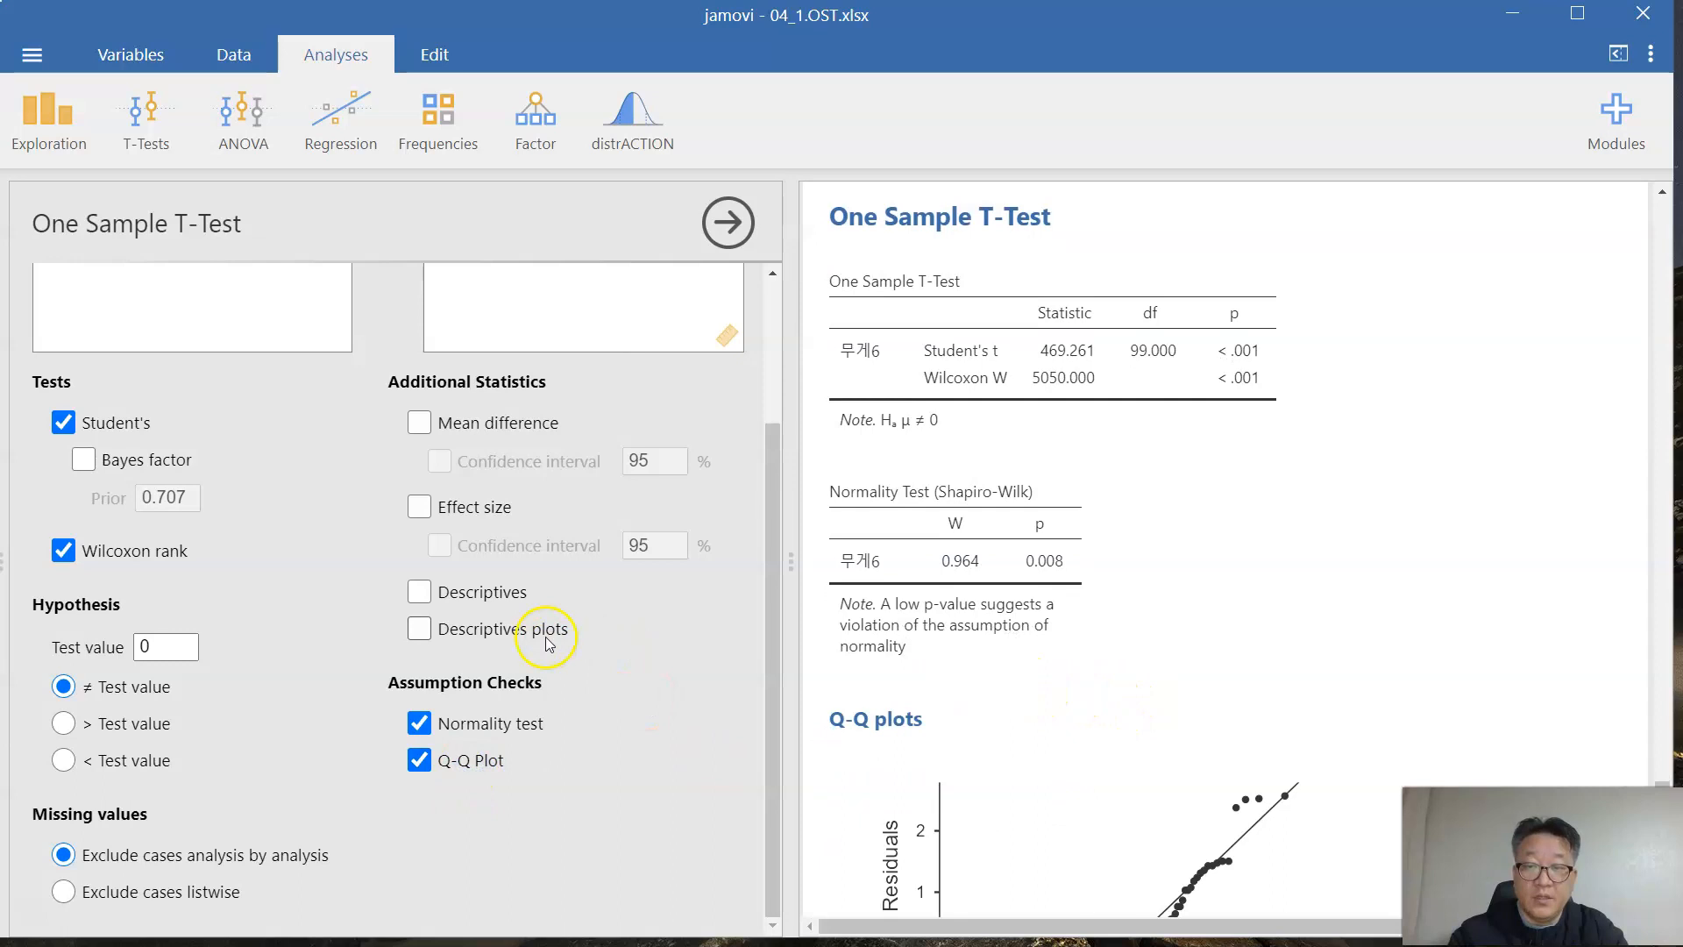
click(515, 601)
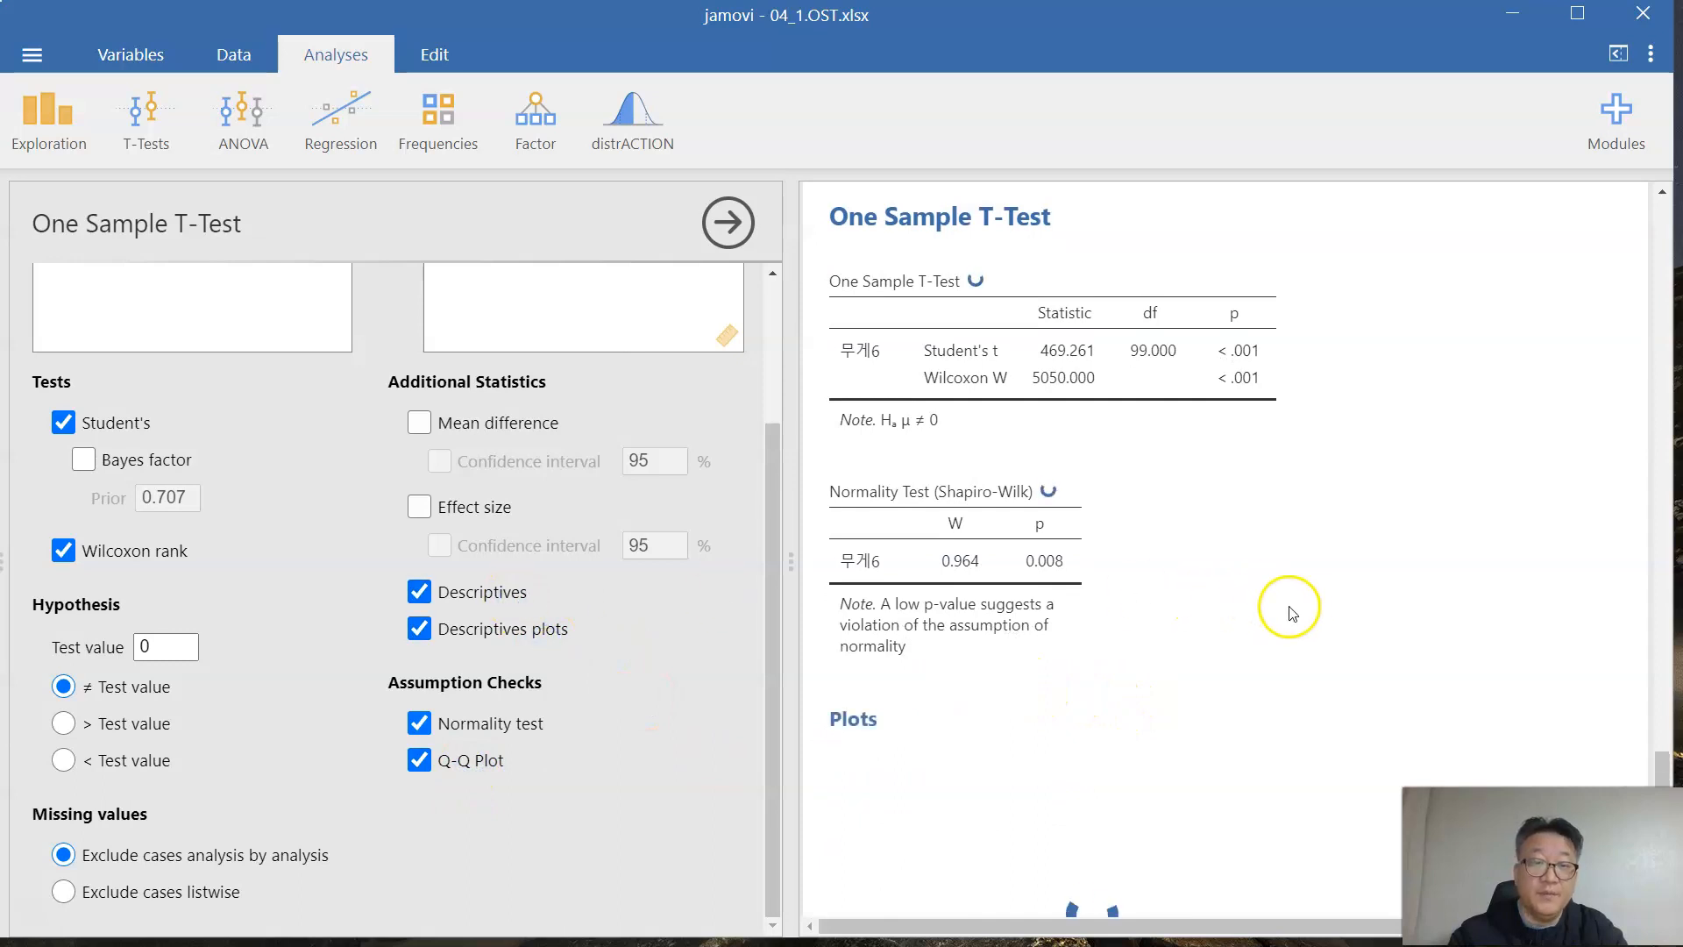
Step: Examine the 무게6 plots, descriptives, normality test, and the Student's t and Wilcoxon results
scroll(1282, 616, down, 3)
scroll(1235, 605, down, 5)
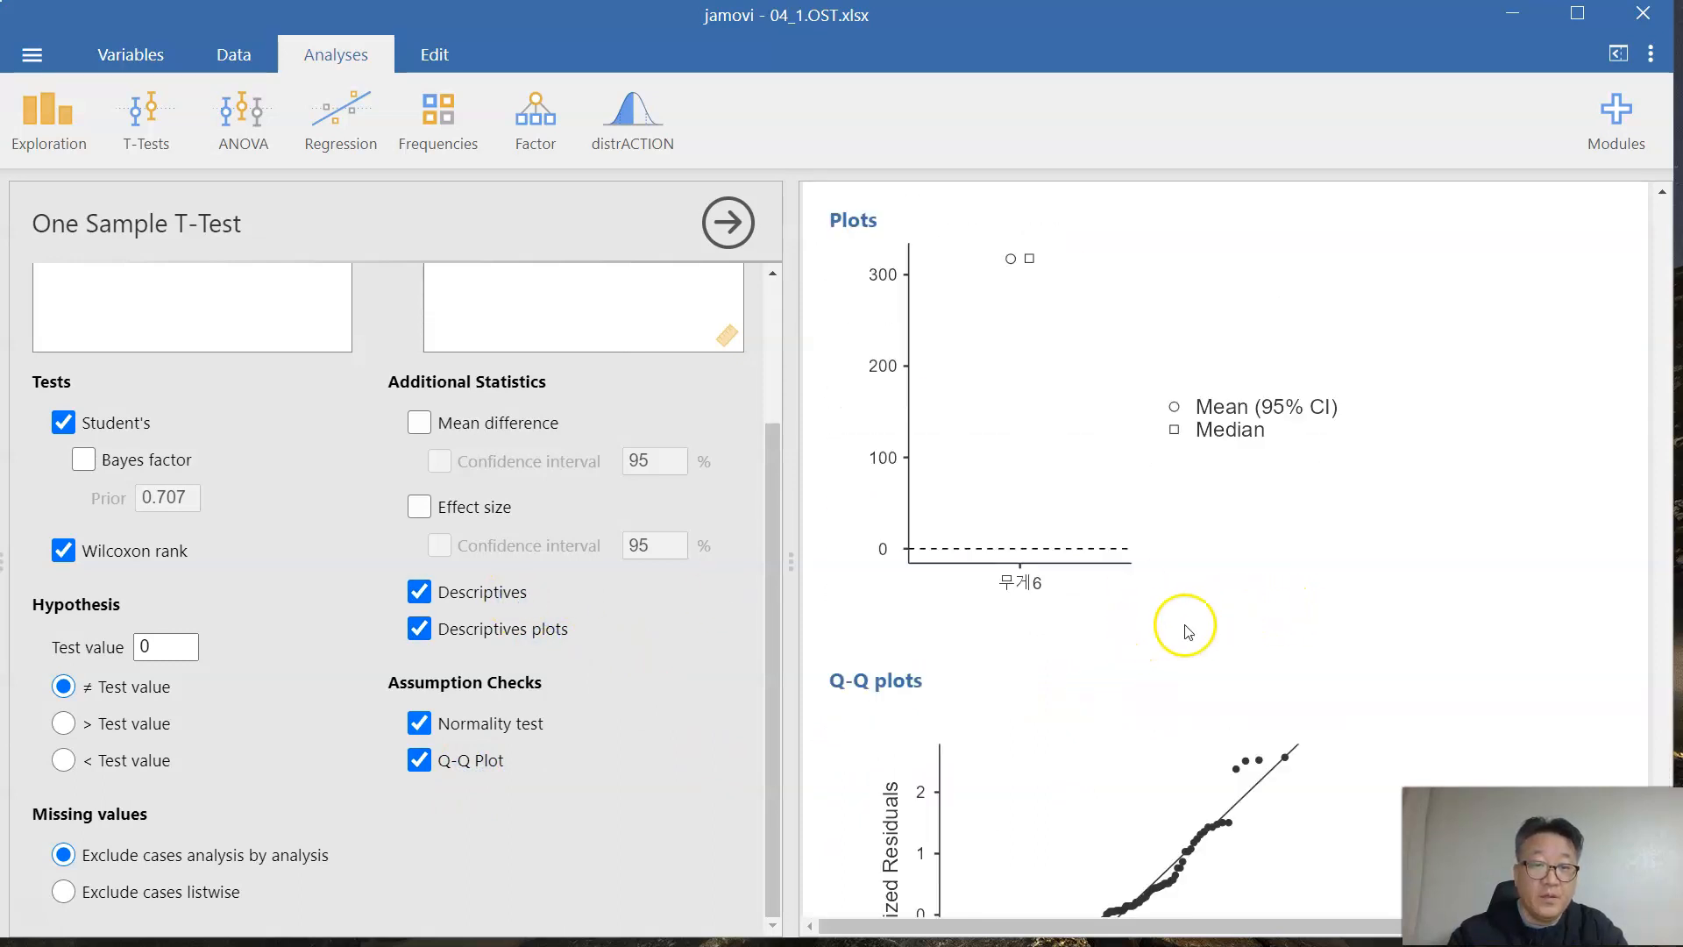
scroll(1166, 631, down, 3)
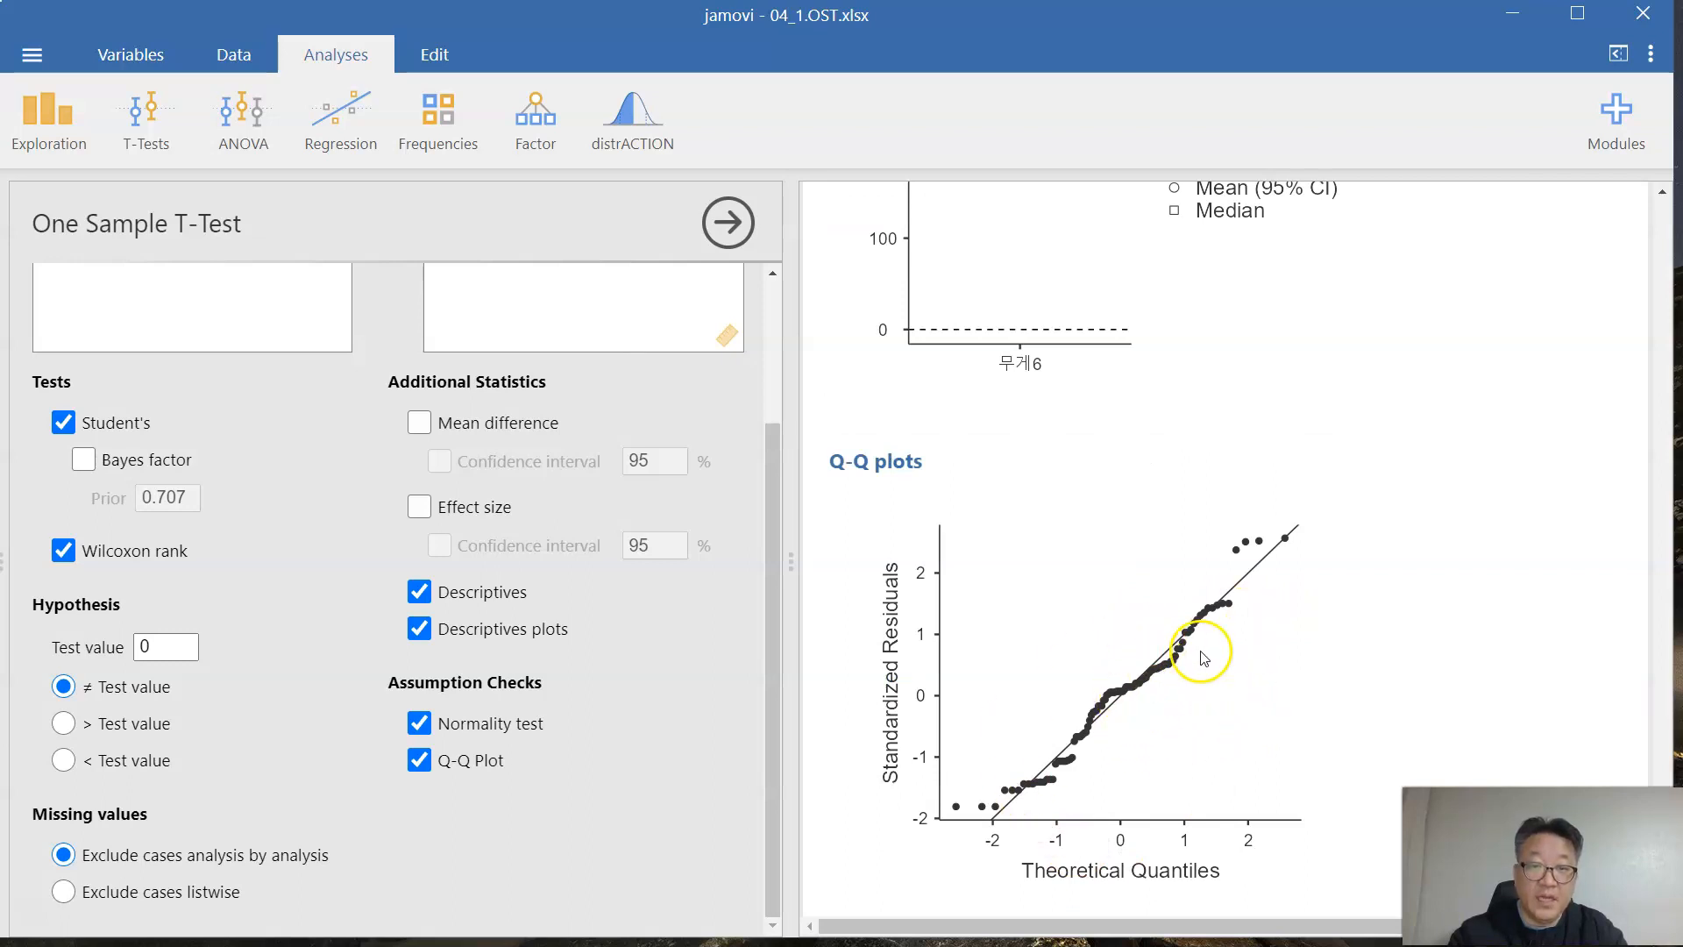
scroll(1203, 657, up, 4)
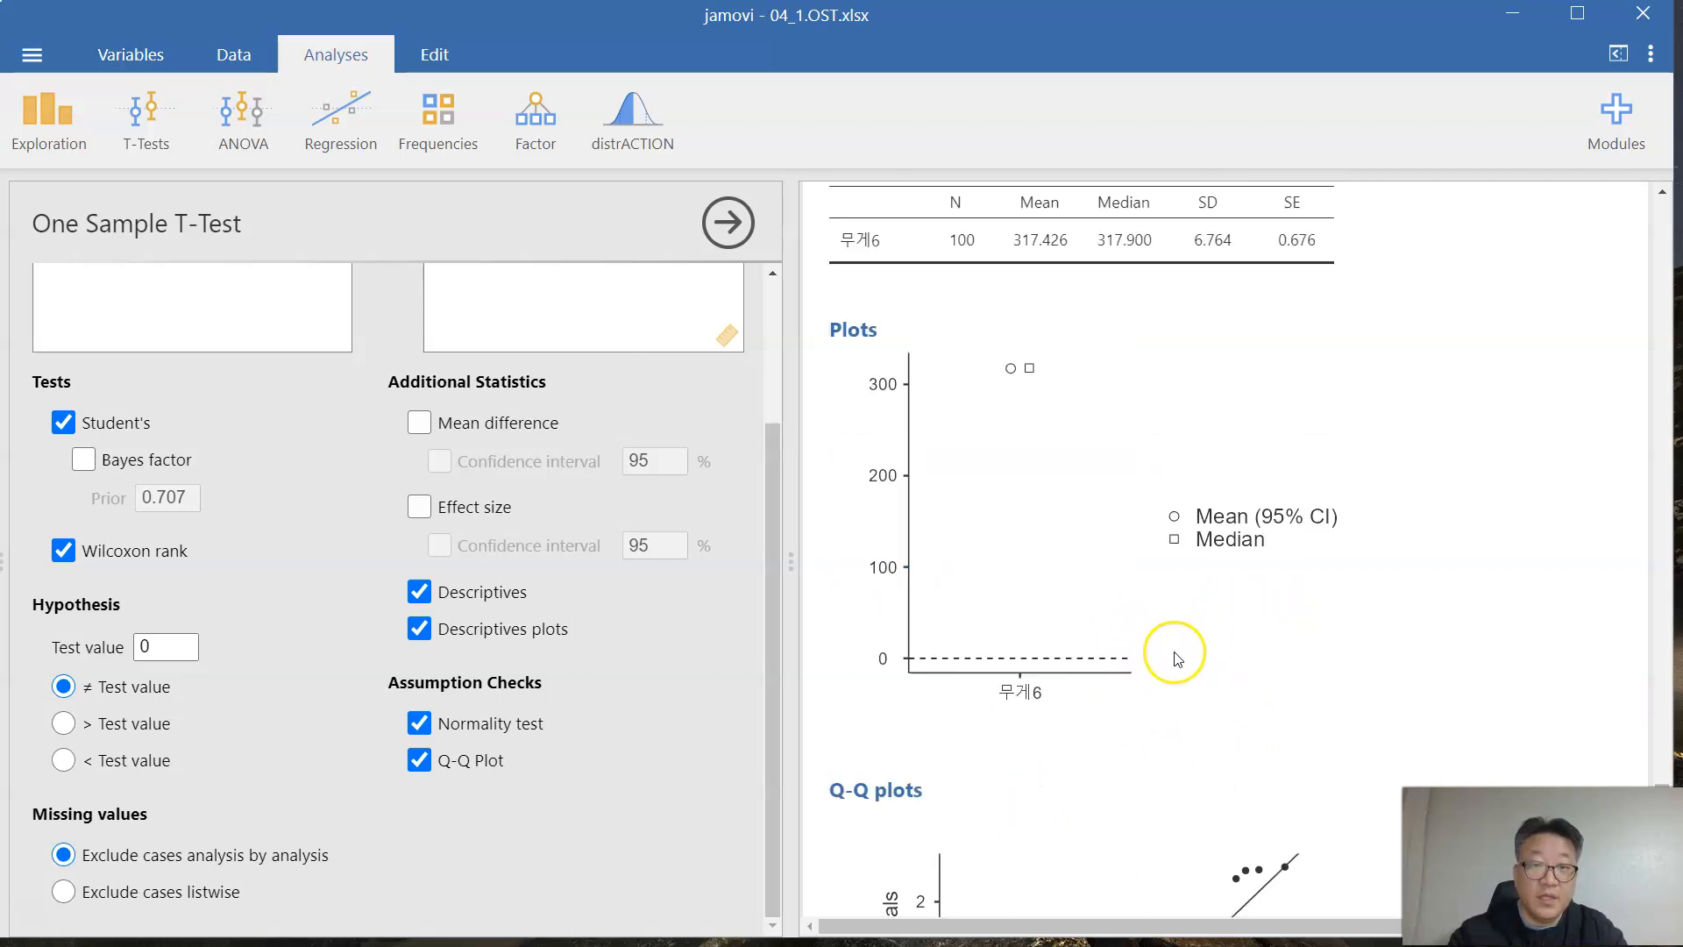
scroll(1177, 657, up, 1)
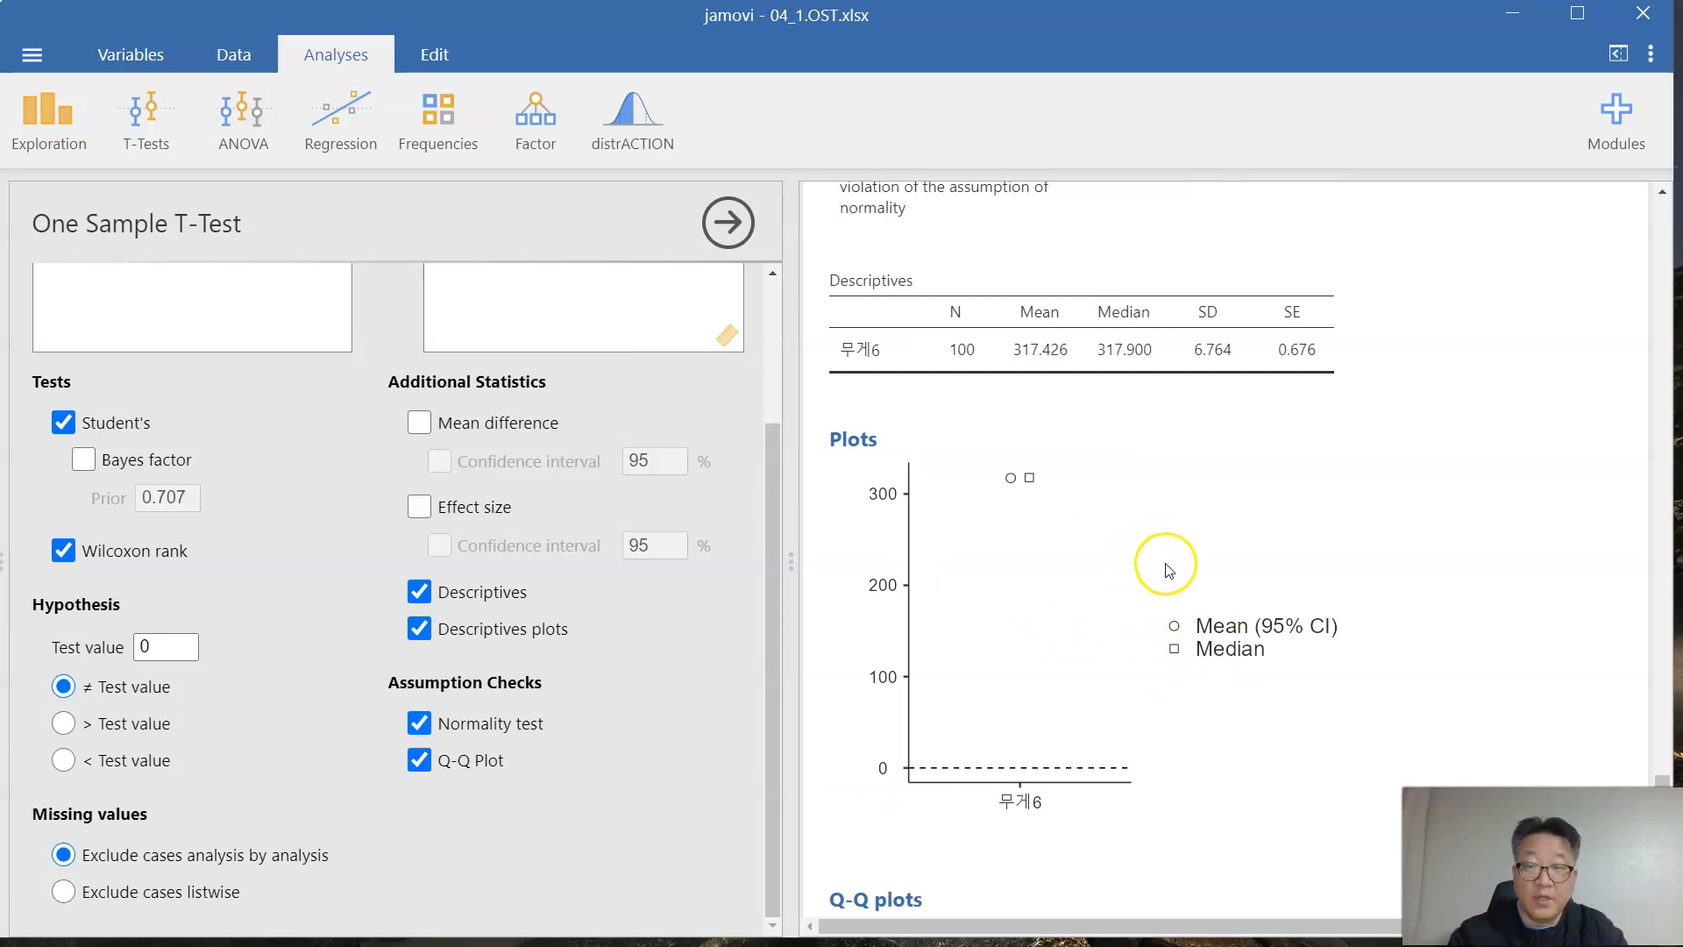
scroll(1148, 571, up, 2)
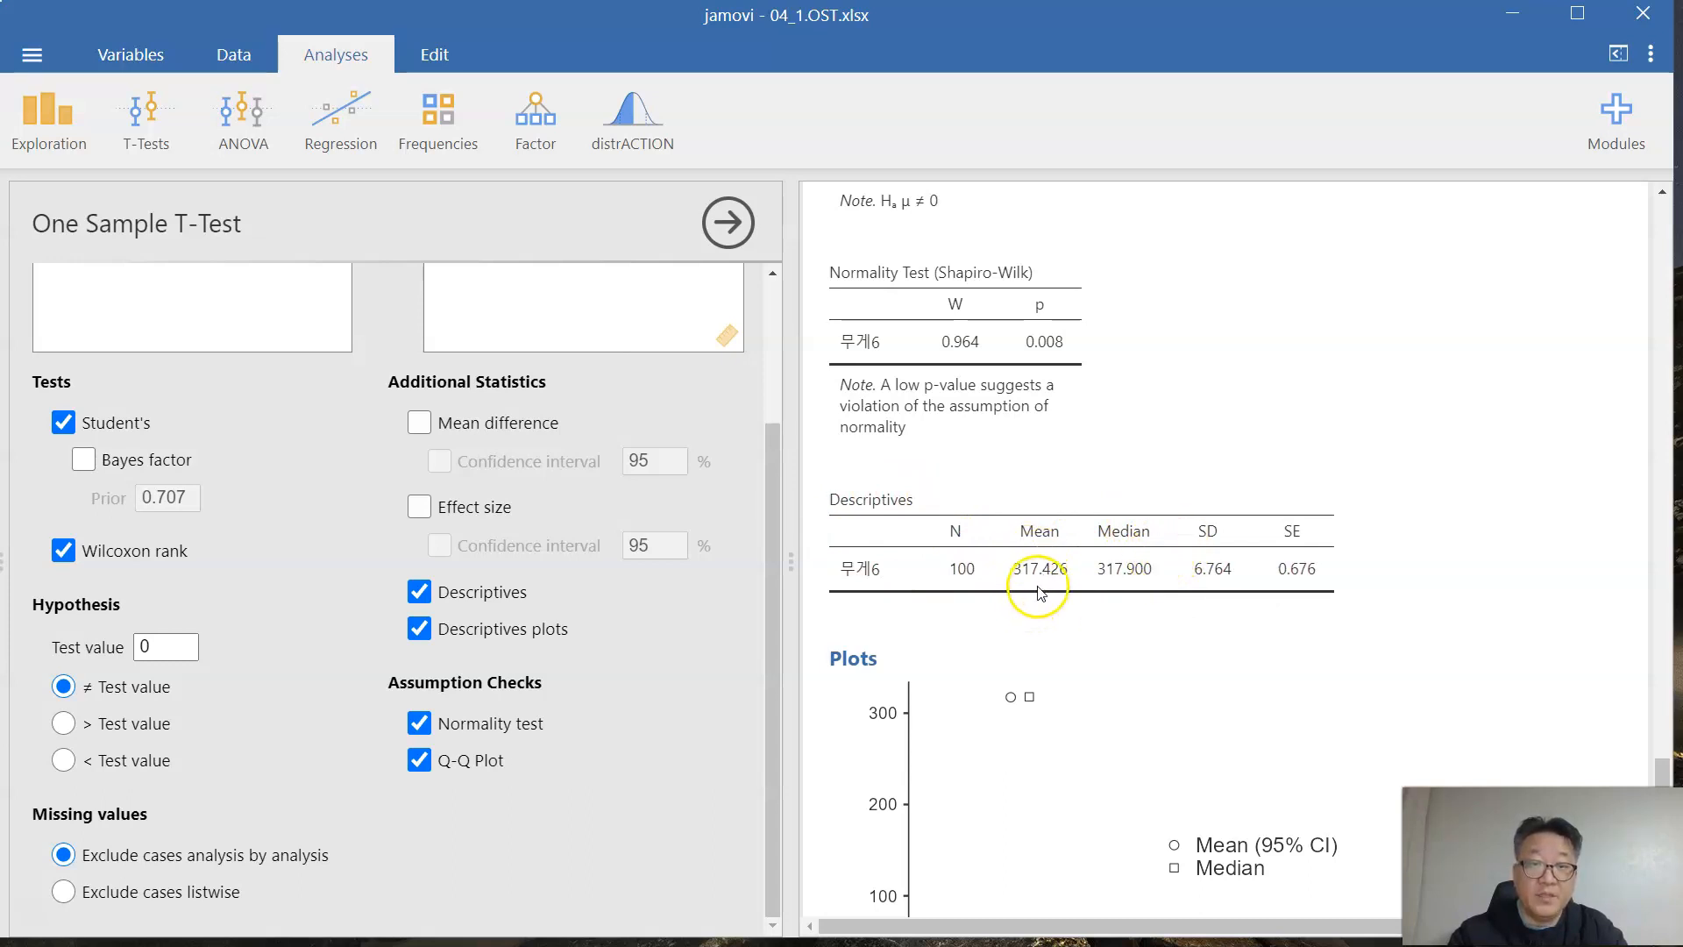
scroll(1076, 561, up, 2)
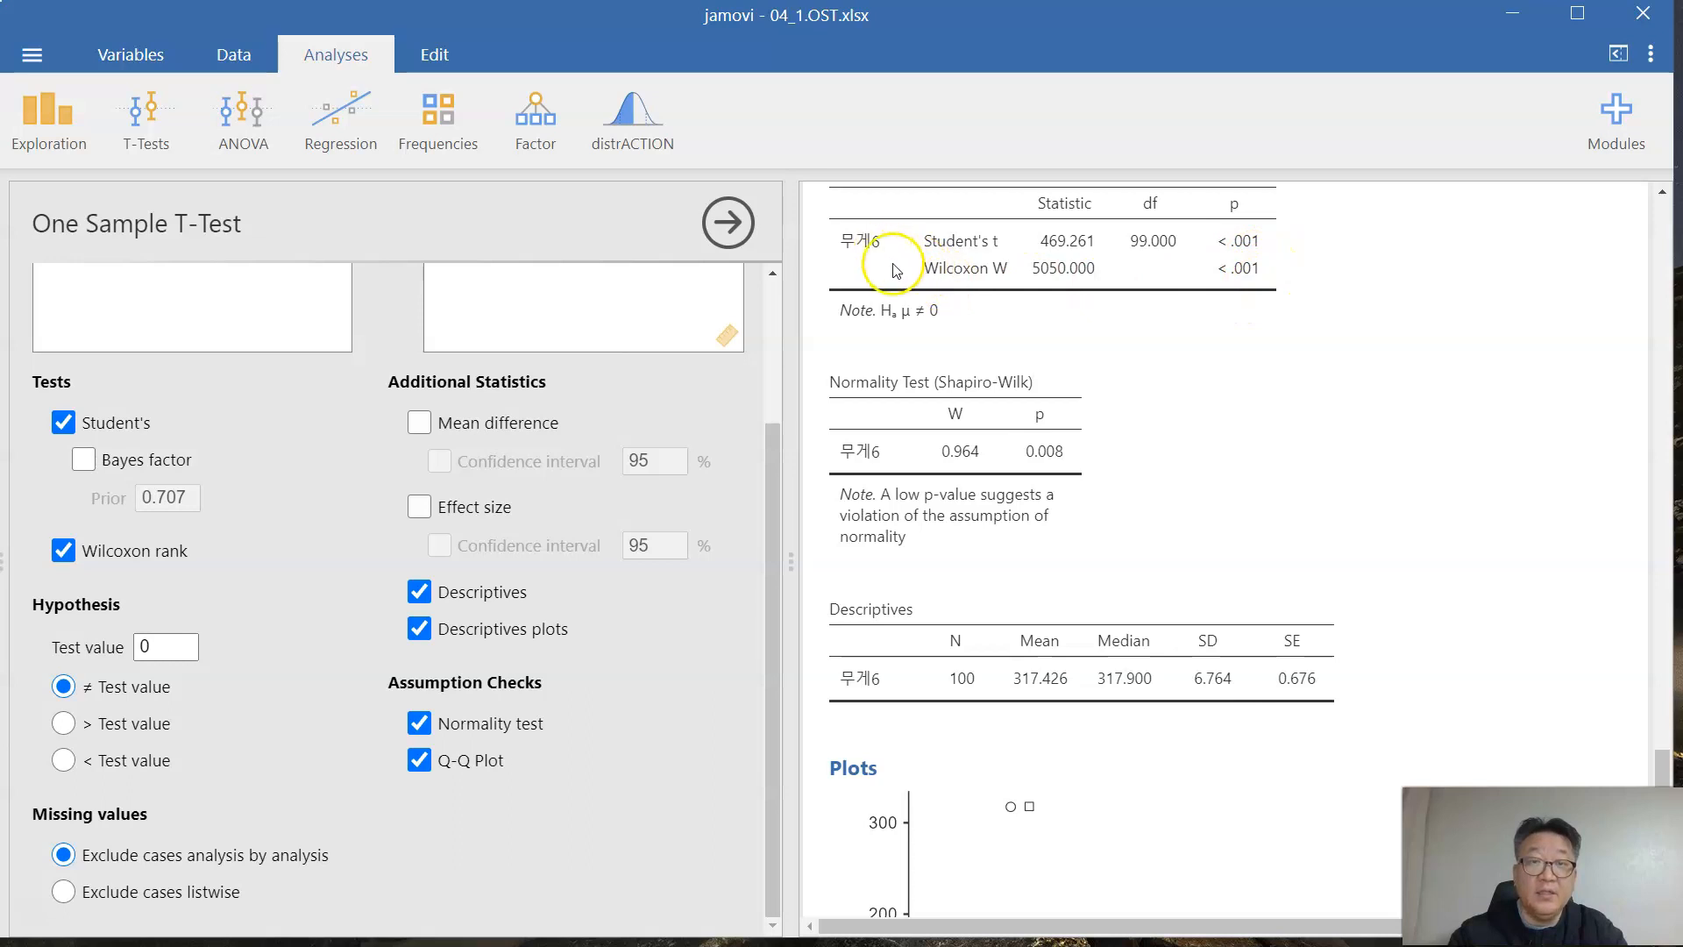
scroll(1085, 419, up, 3)
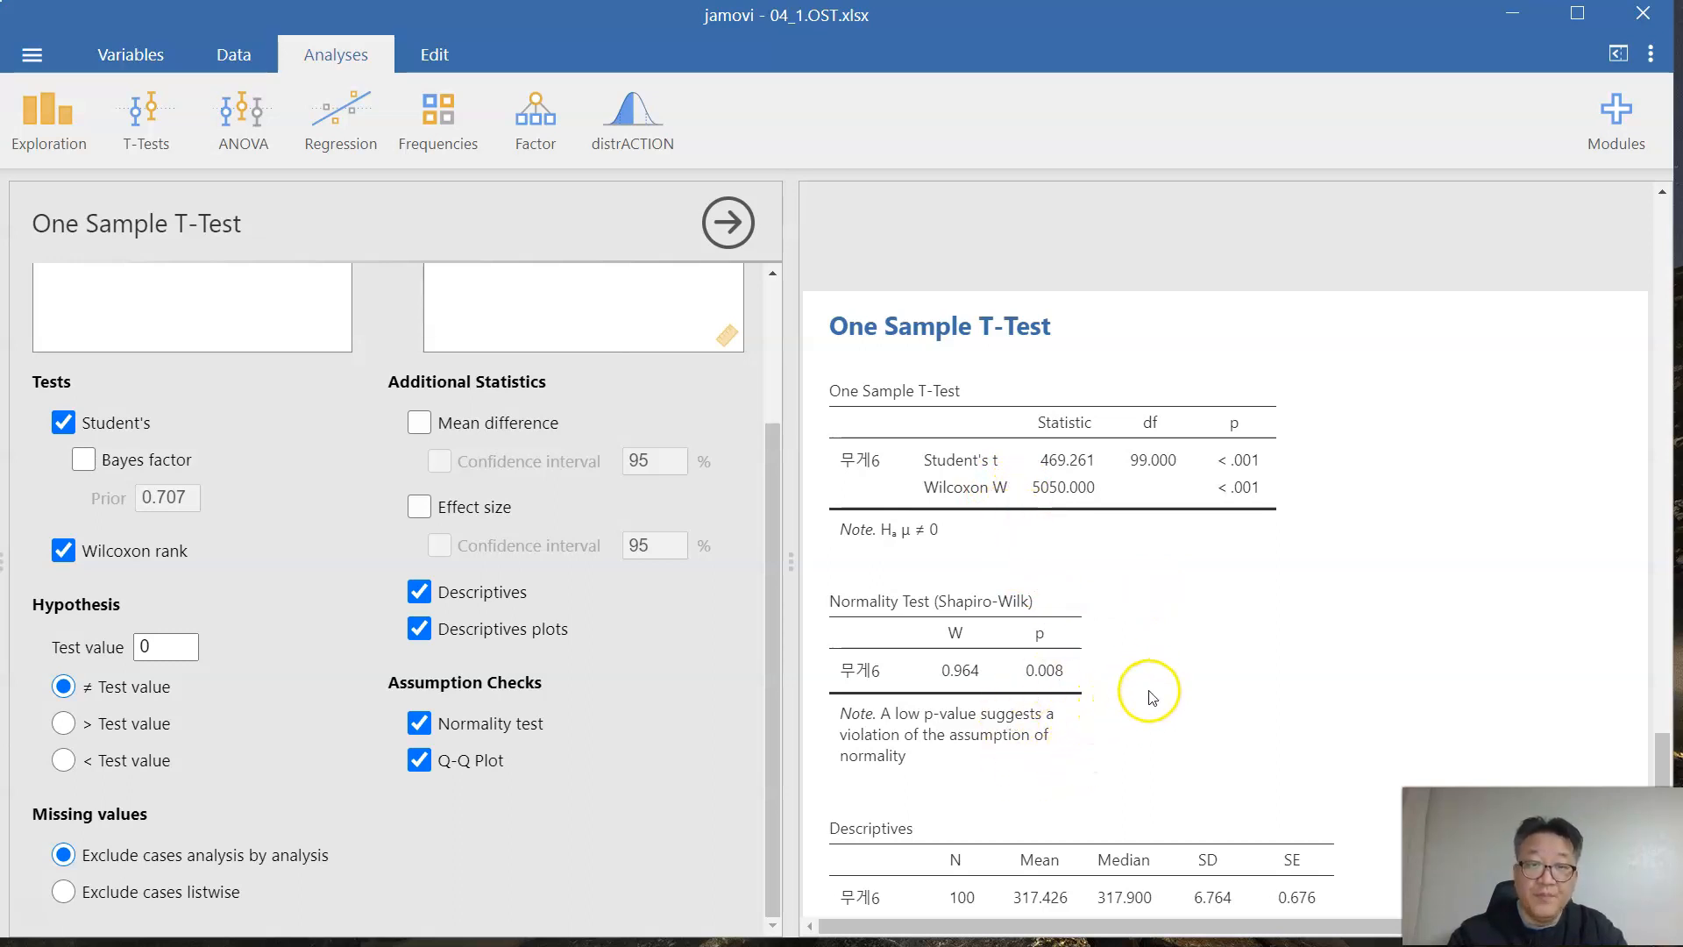
scroll(1097, 653, down, 3)
scroll(1096, 657, down, 3)
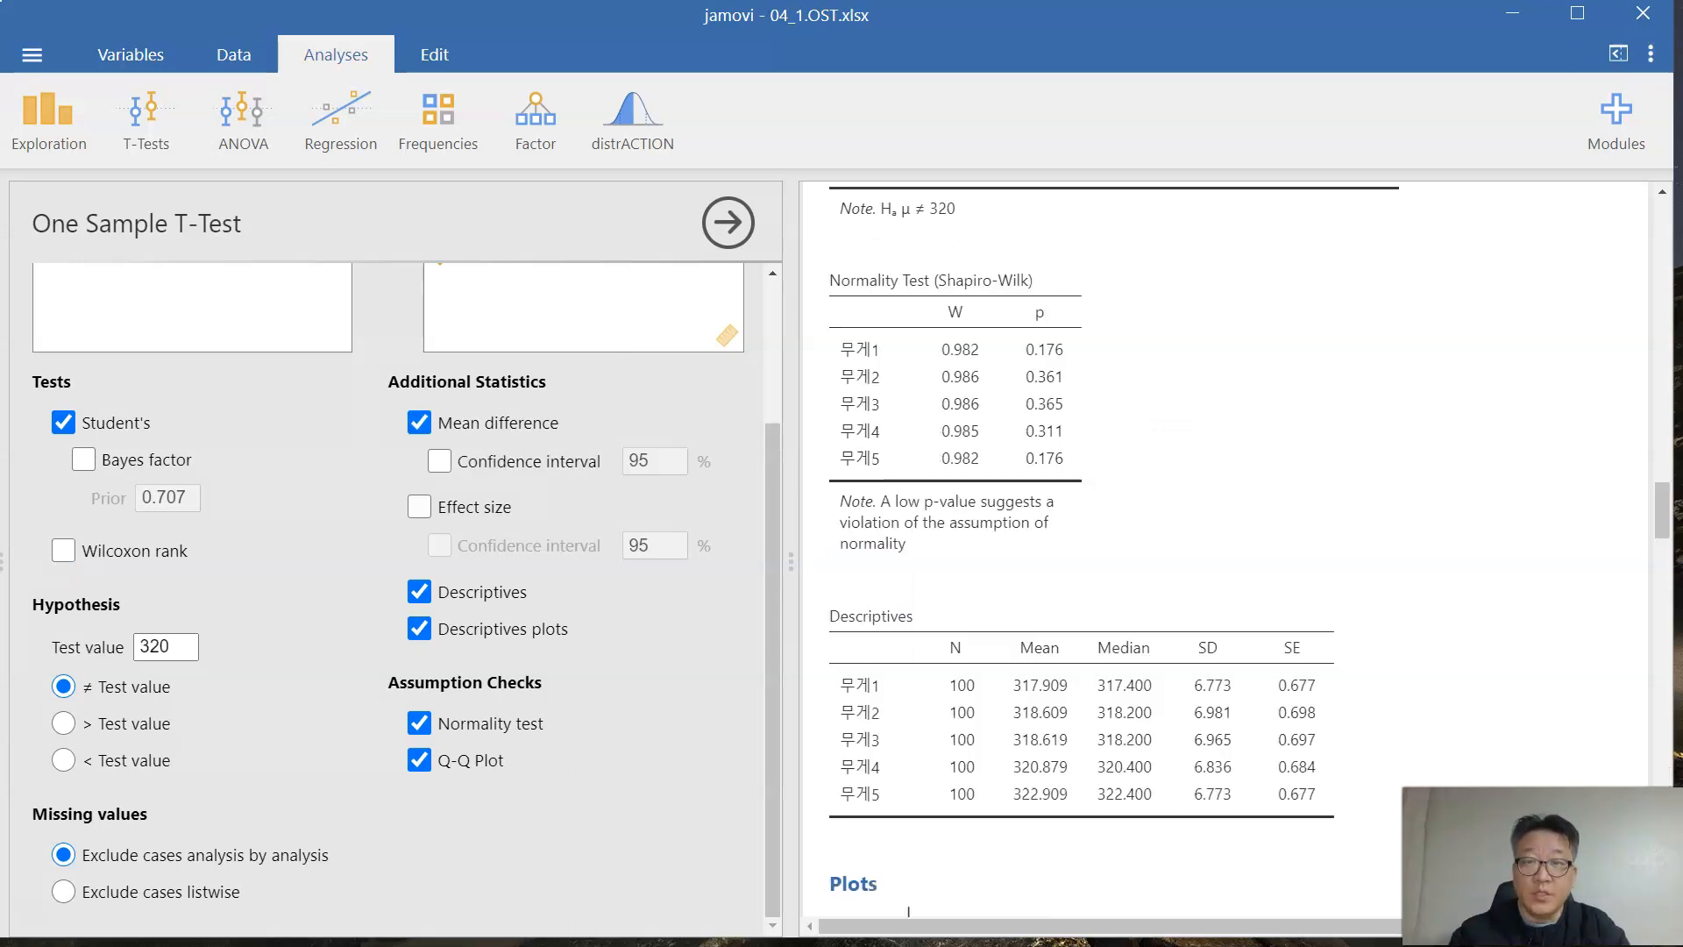
Step: Save the analysis as a jamovi file (.omv) named 04_1.OST in the Desktop's Jamovi folder
click(42, 52)
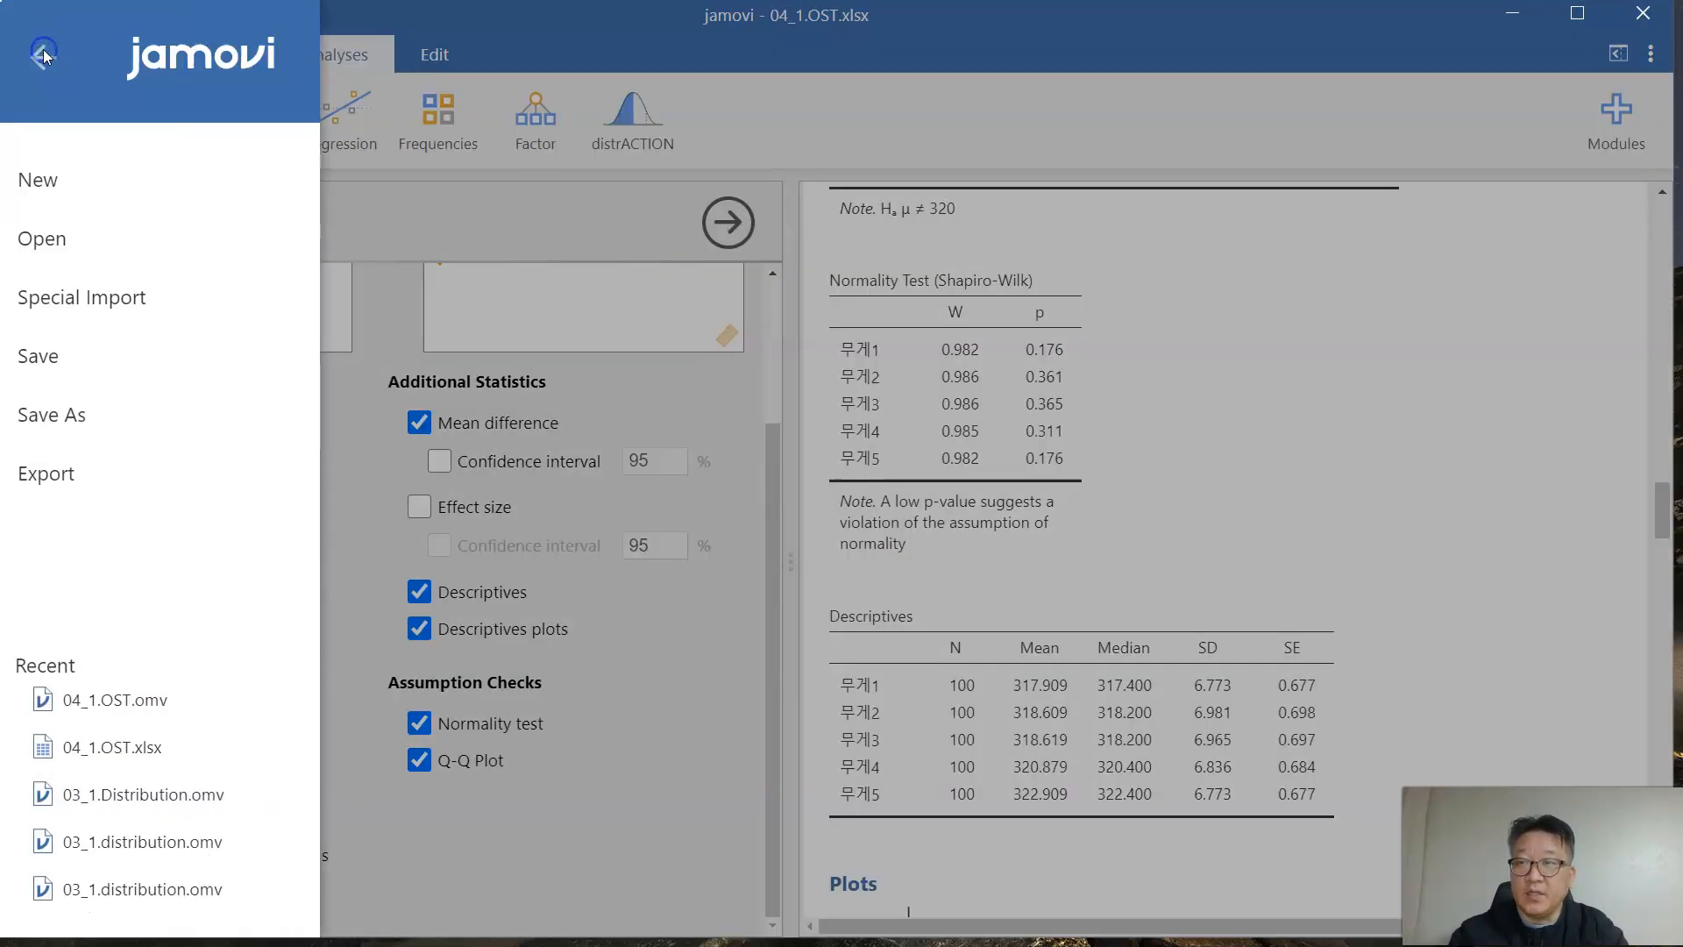
click(67, 355)
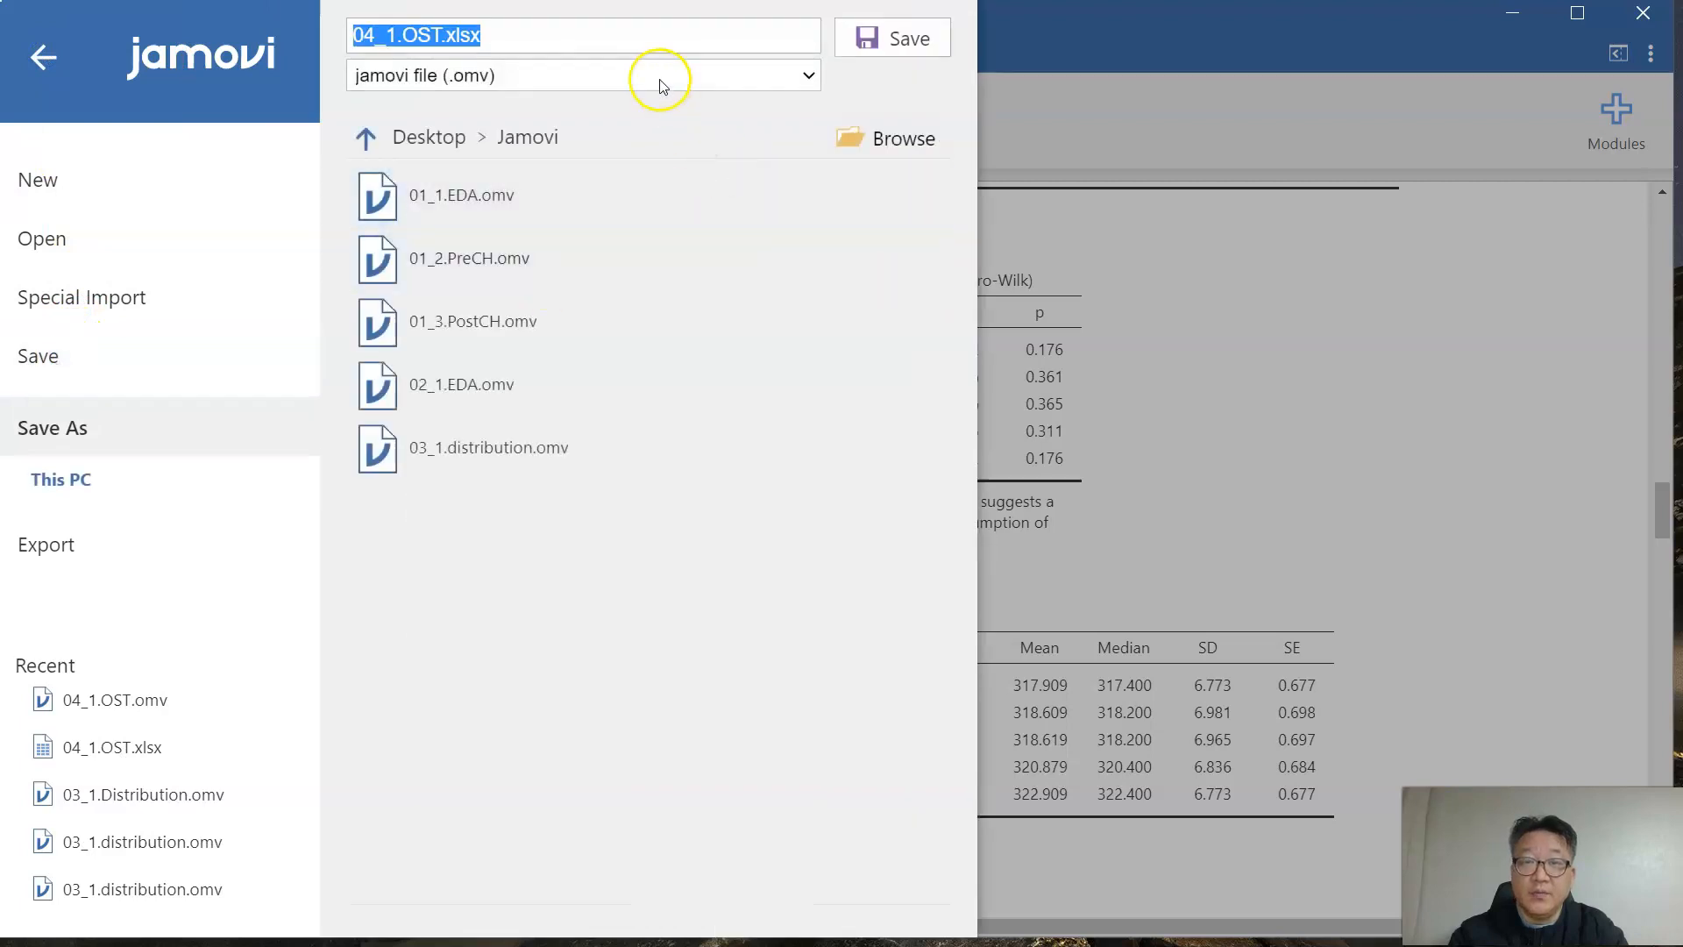
click(530, 37)
key(BackSpace)
key(BackSpace)
key(BackSpace)
key(BackSpace)
key(BackSpace)
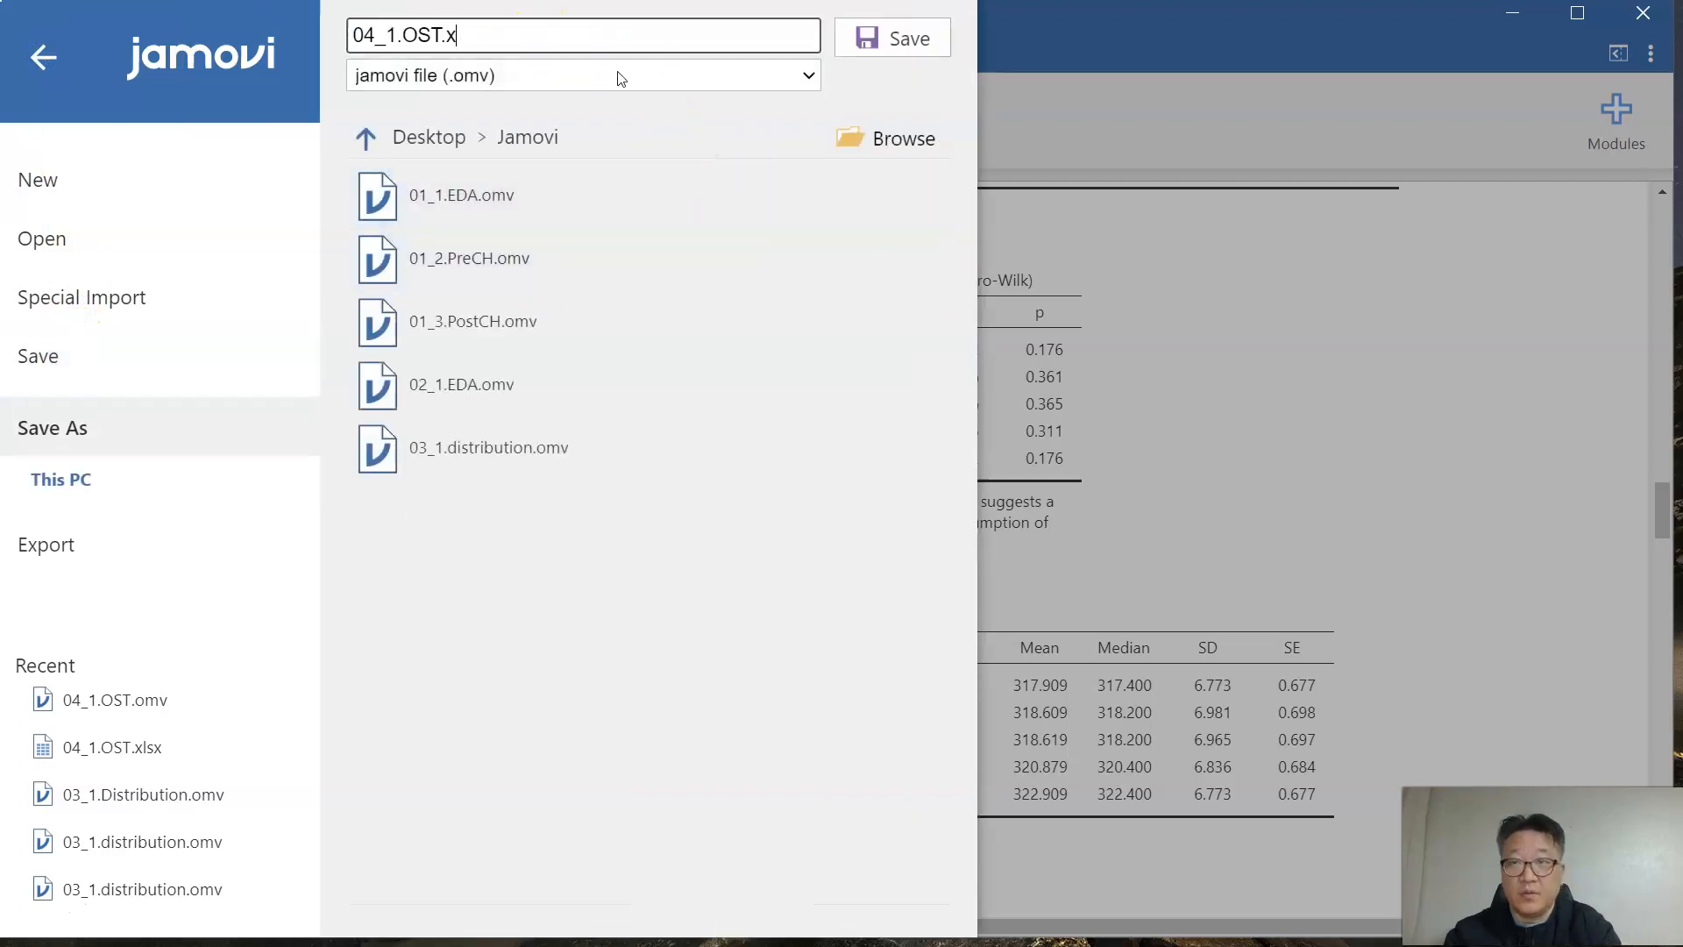
key(Return)
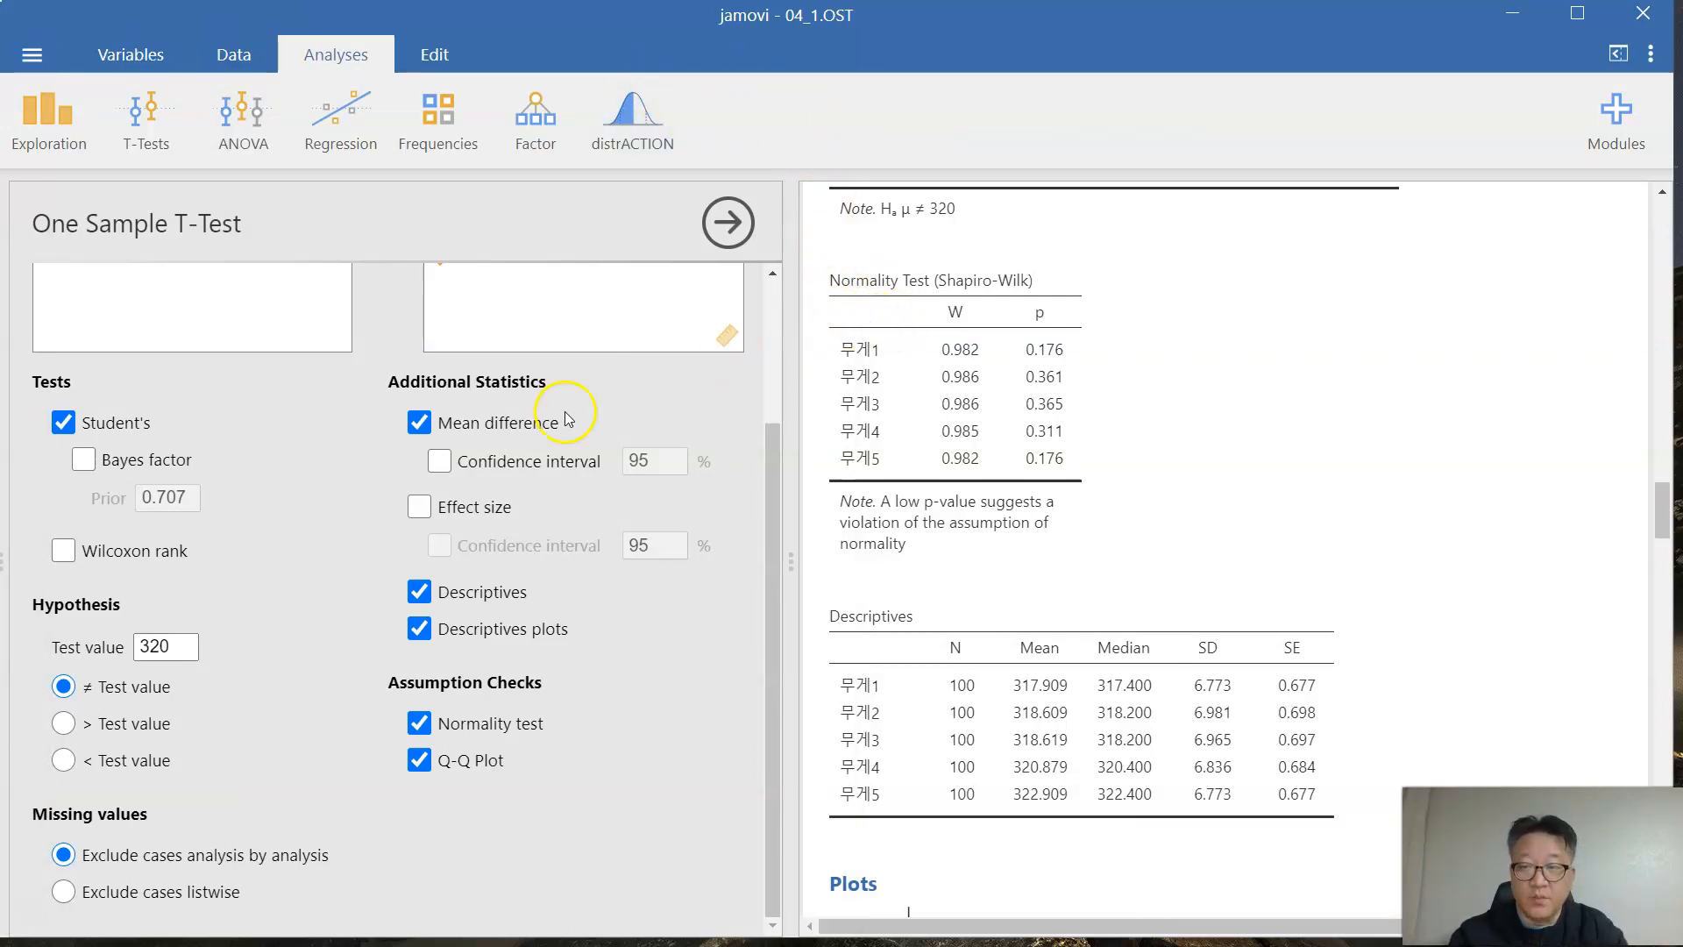
Step: Switch to the One Sample t-test slide that reports the 무게1 result in a table
key(alt+Tab)
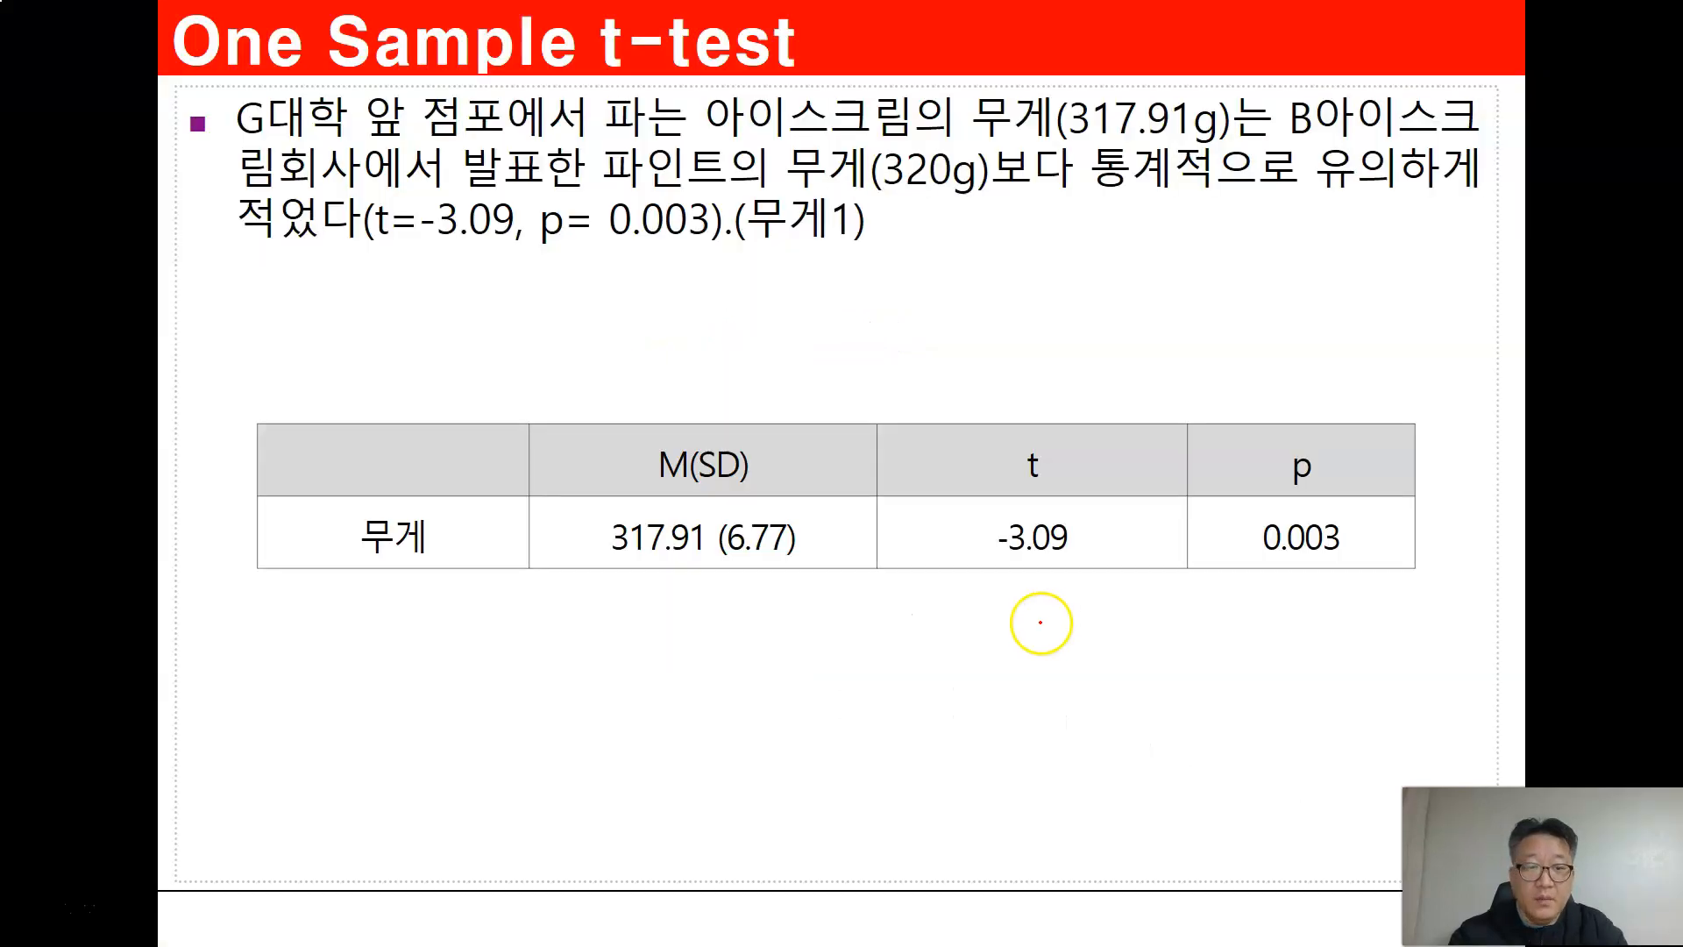